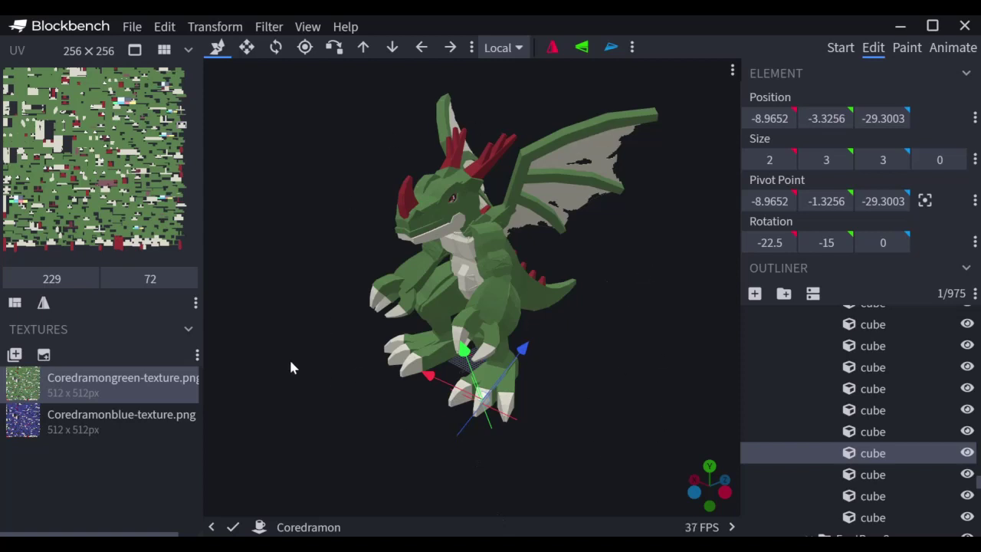
Preview the dragon with the blue texture, then switch back to green and reframe the view
{"action": "left_click", "coordinate": [142, 426]}
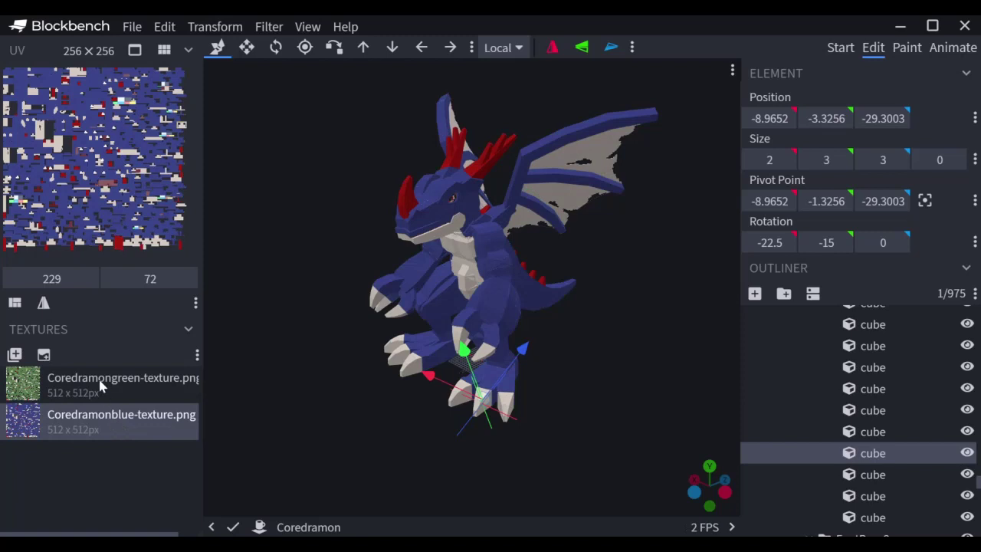
{"action": "left_click", "coordinate": [102, 388]}
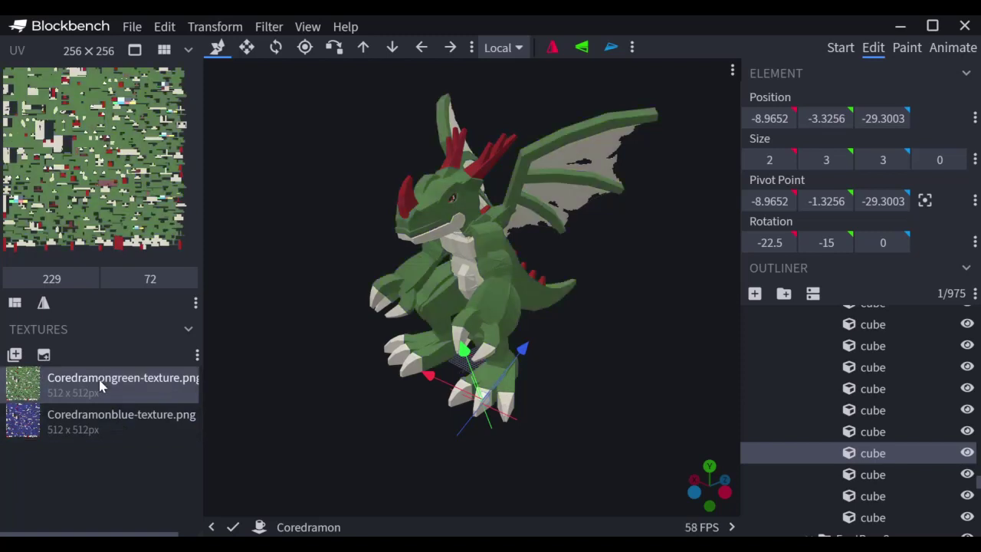
{"action": "left_click_drag", "start_coordinate": [605, 250], "coordinate": [664, 254]}
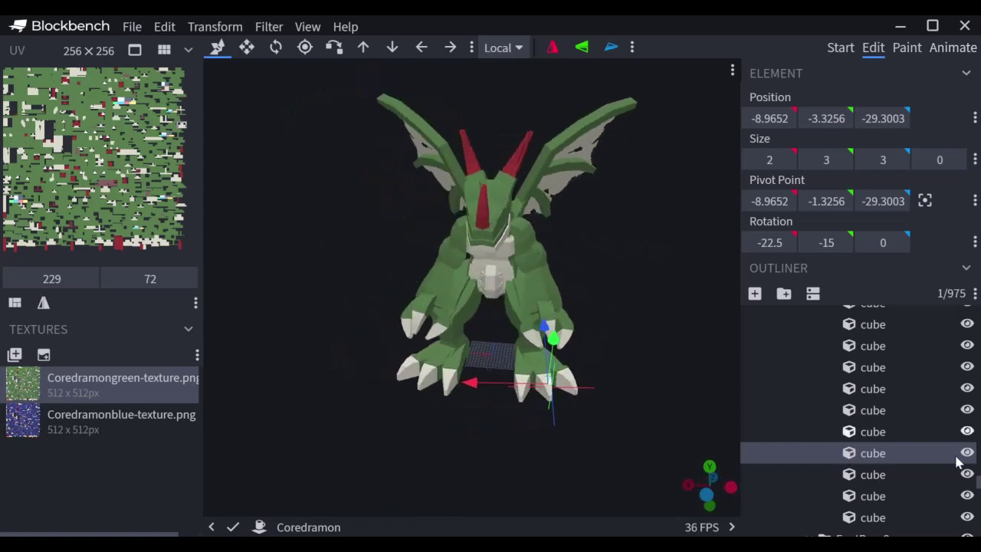
{"action": "scroll", "coordinate": [851, 414], "scroll_direction": "down", "scroll_amount": 3}
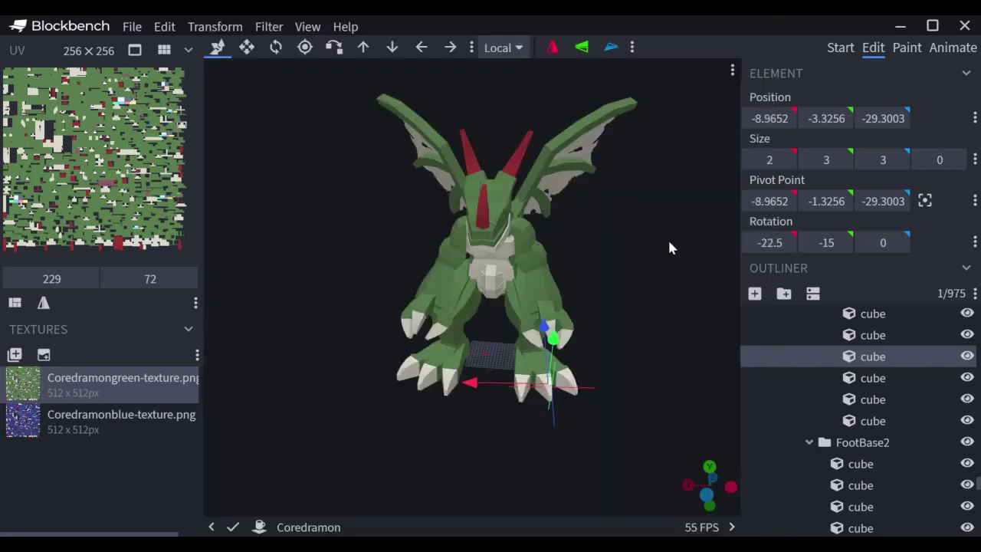
{"action": "right_click_drag", "start_coordinate": [670, 247], "coordinate": [650, 281]}
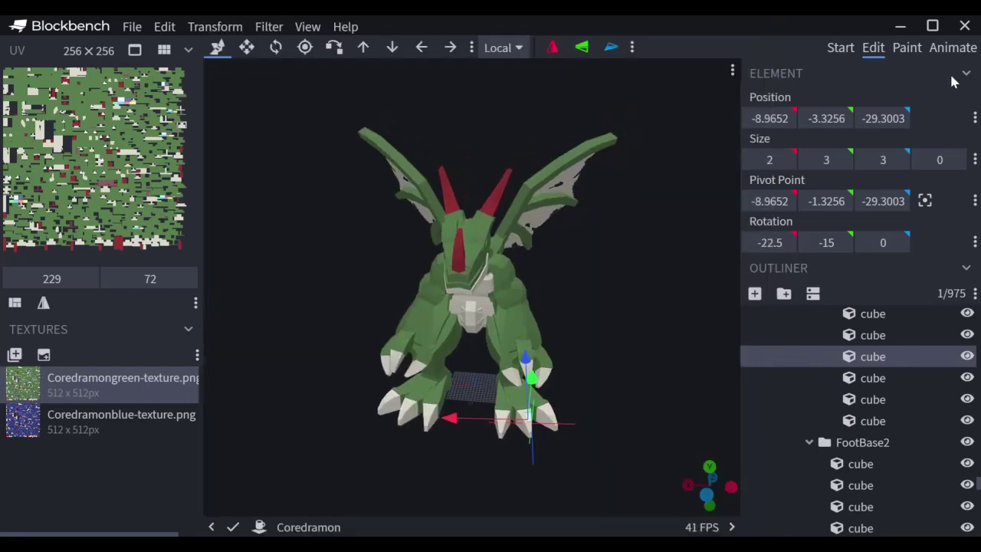
Play the 'flying' animation in the Animate workspace, watch it from the side, then pause
{"action": "left_click", "coordinate": [956, 47]}
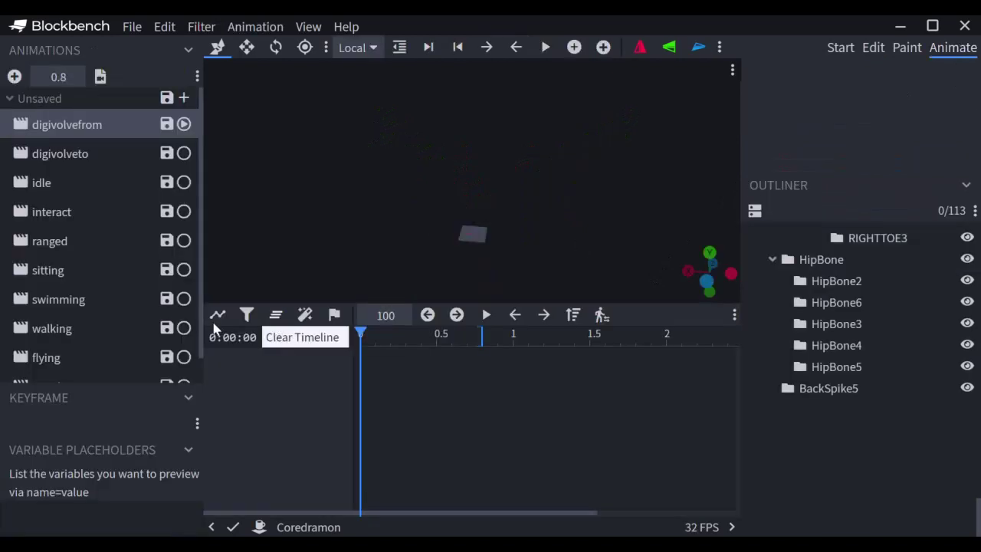
{"action": "scroll", "coordinate": [54, 268], "scroll_direction": "down", "scroll_amount": 1}
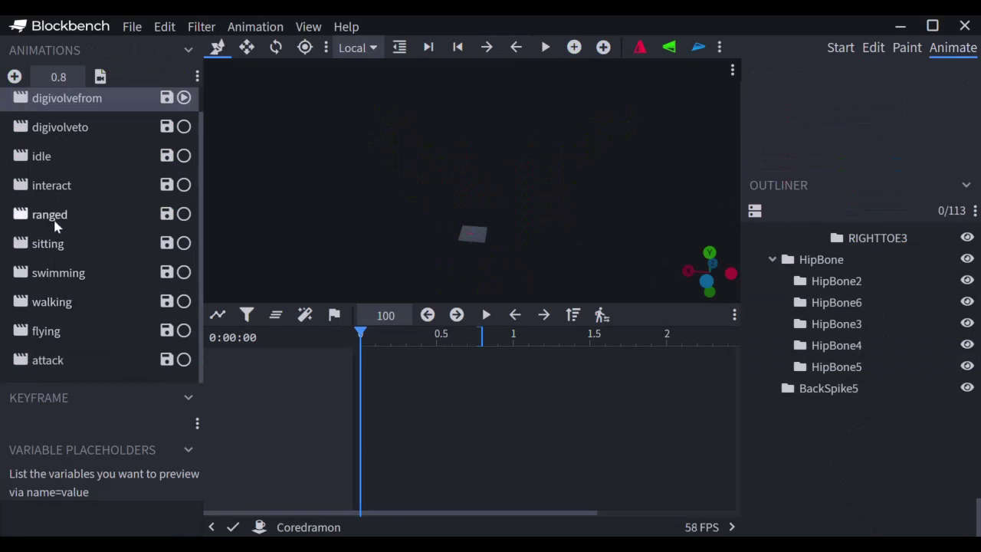
{"action": "left_click", "coordinate": [61, 333]}
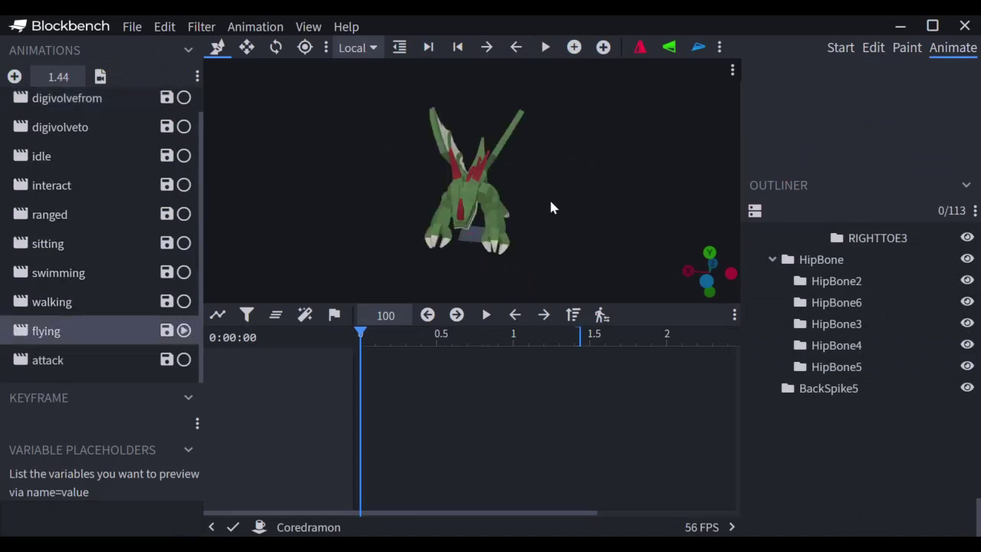
{"action": "left_click", "coordinate": [495, 316]}
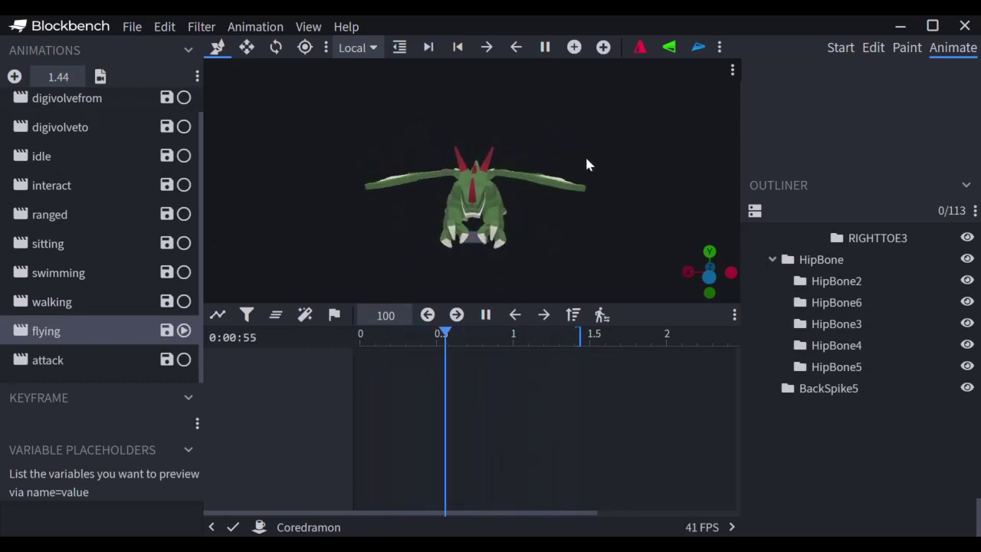
{"action": "left_click_drag", "start_coordinate": [604, 230], "coordinate": [512, 215]}
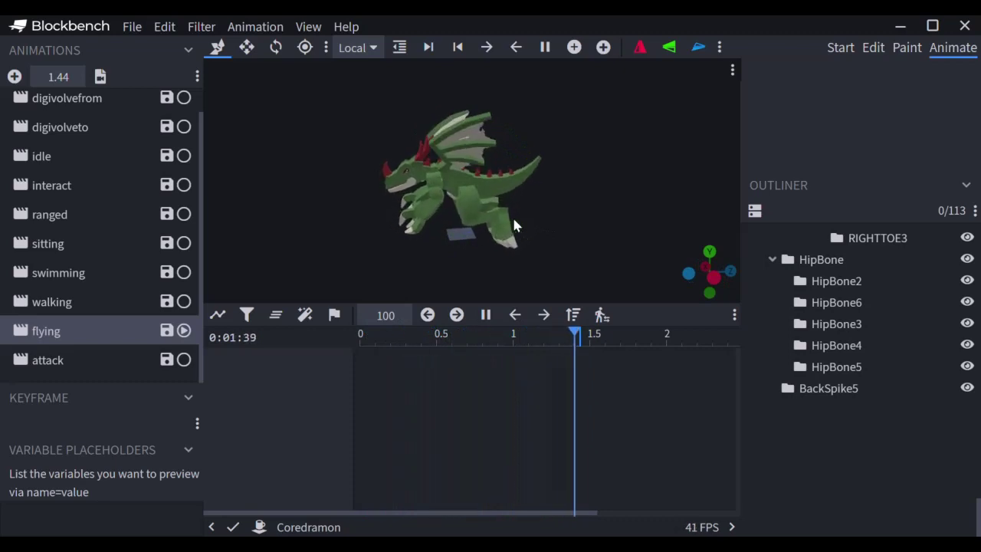
{"action": "left_click", "coordinate": [486, 315]}
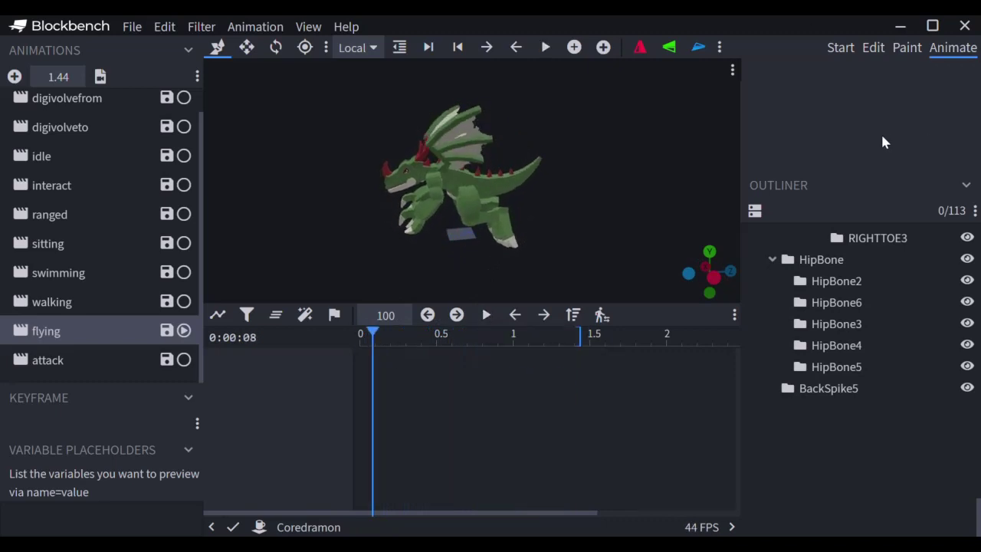
Select the LEFTWING1 group in Edit, view its keyframes in Animate, then return to Edit
{"action": "left_click", "coordinate": [874, 47]}
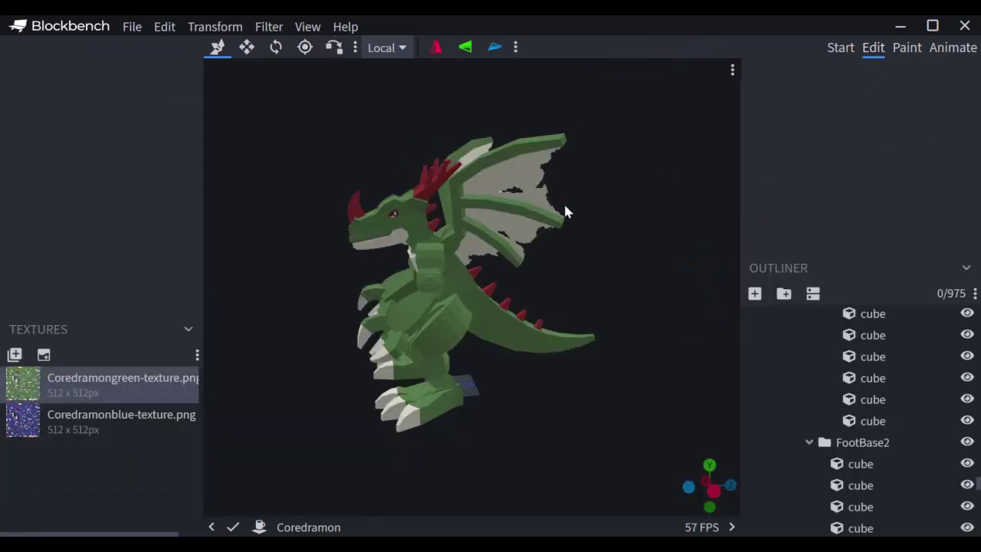
{"action": "left_click", "coordinate": [455, 246]}
{"action": "scroll", "coordinate": [890, 391], "scroll_direction": "up", "scroll_amount": 5}
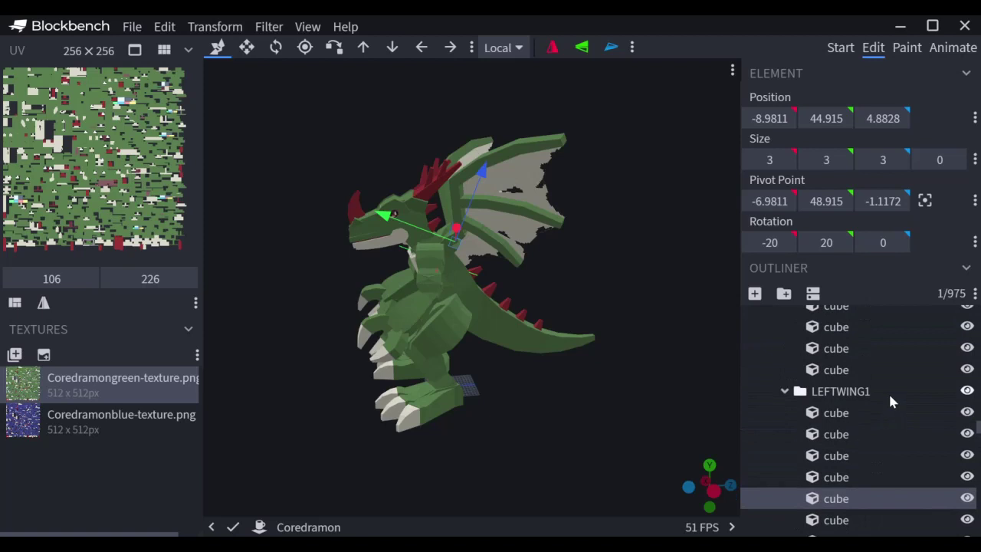
{"action": "left_click", "coordinate": [858, 394]}
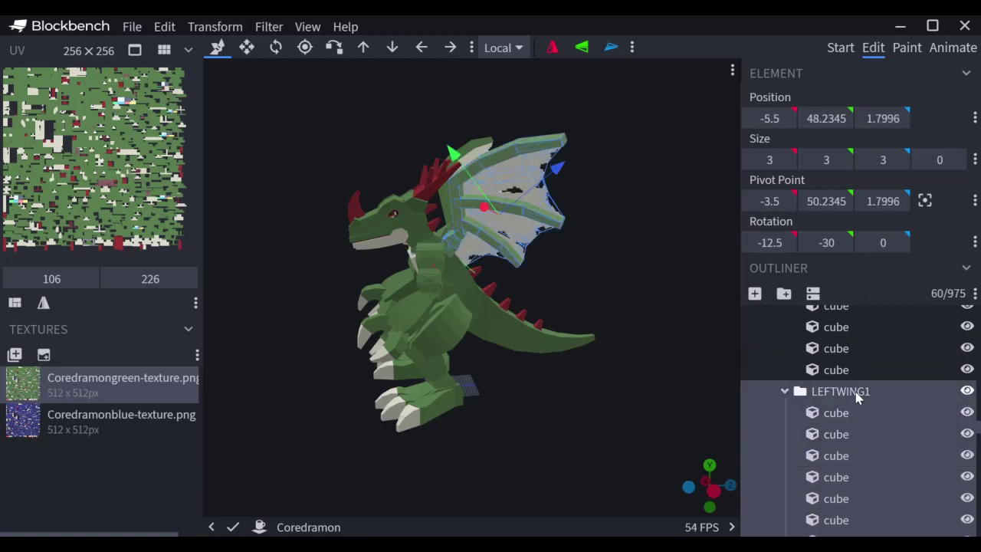
{"action": "left_click", "coordinate": [953, 47]}
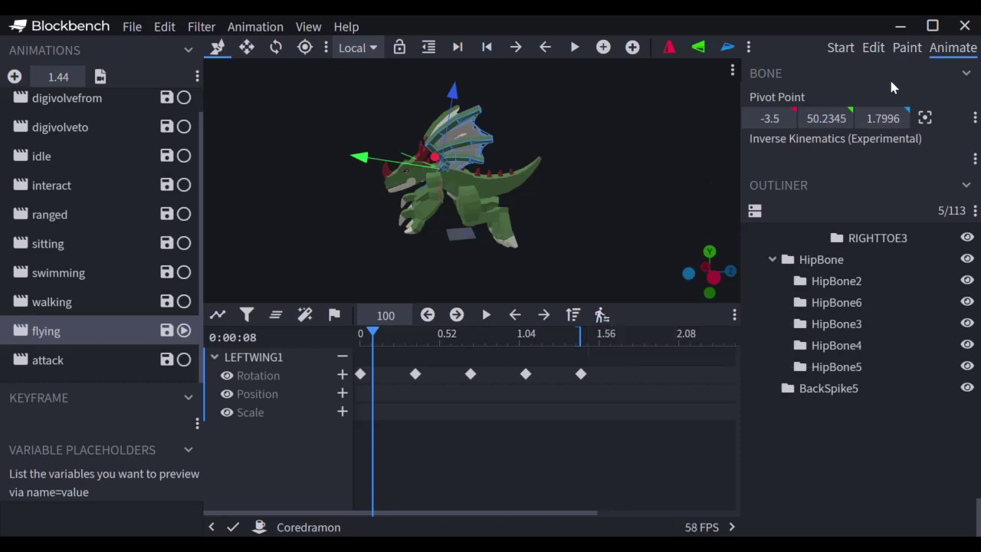
{"action": "left_click", "coordinate": [873, 48]}
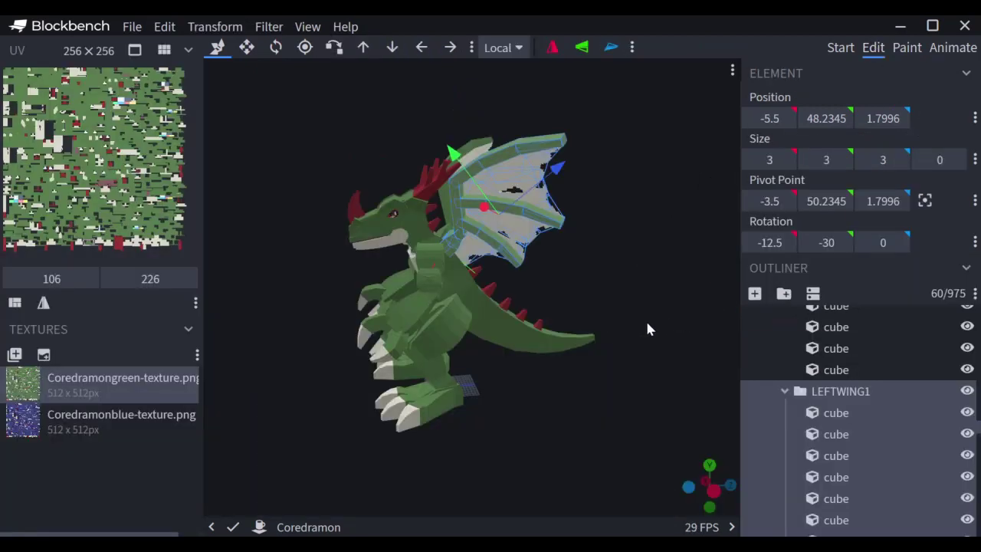
Expand the LEFTWING1 group and switch to the Rotate tool with R
{"action": "left_click", "coordinate": [785, 392]}
{"action": "left_click", "coordinate": [785, 391]}
{"action": "scroll", "coordinate": [832, 412], "scroll_direction": "down", "scroll_amount": 1}
{"action": "scroll", "coordinate": [827, 416], "scroll_direction": "up", "scroll_amount": 1}
{"action": "left_click_drag", "start_coordinate": [670, 316], "coordinate": [417, 274]}
{"action": "scroll", "coordinate": [560, 263], "scroll_direction": "up", "scroll_amount": 4}
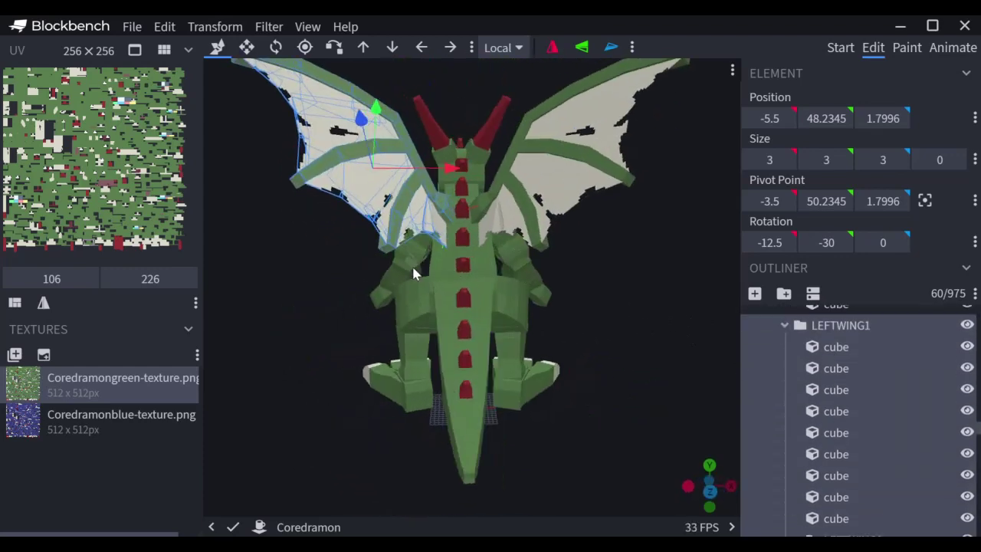
{"action": "key", "text": "r"}
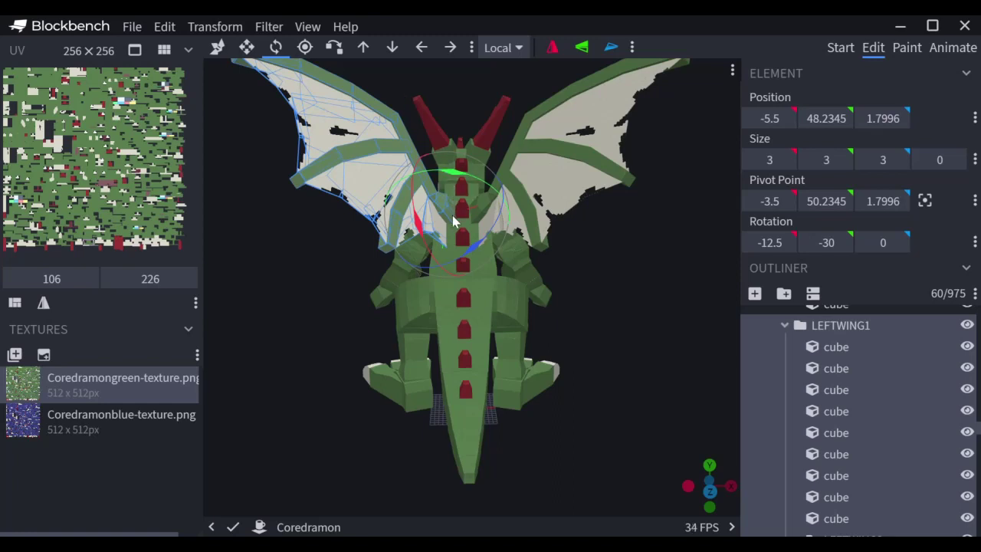
Hide LEFTWING2's wing segments and orbit in close around the left shoulder
{"action": "scroll", "coordinate": [879, 356], "scroll_direction": "down", "scroll_amount": 5}
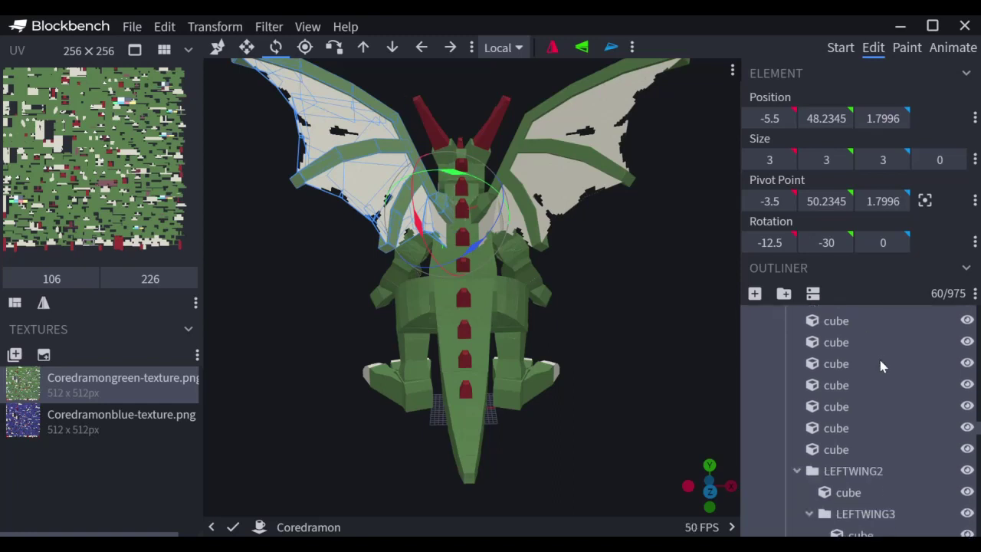
{"action": "left_click", "coordinate": [967, 424]}
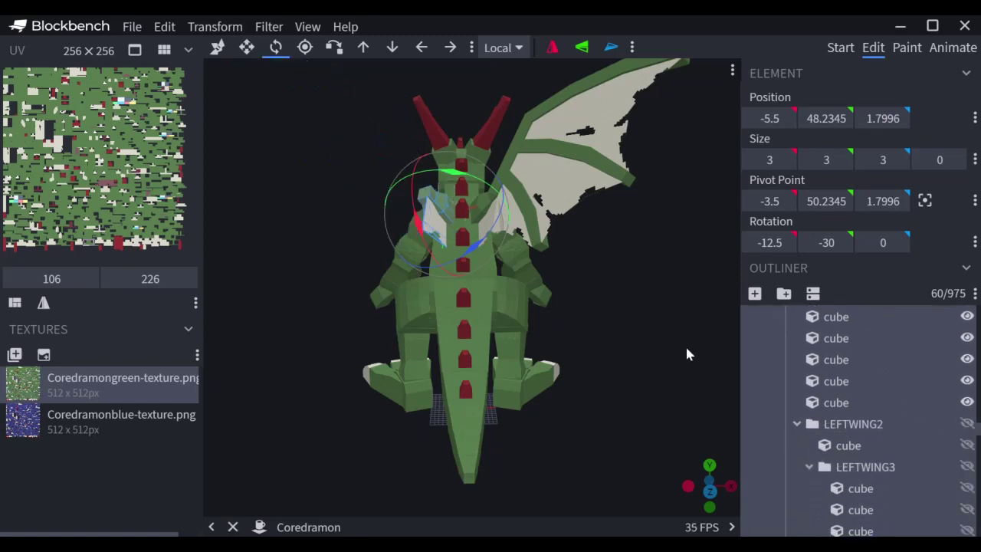
{"action": "left_click_drag", "start_coordinate": [646, 333], "coordinate": [816, 330]}
{"action": "scroll", "coordinate": [594, 187], "scroll_direction": "up", "scroll_amount": 5}
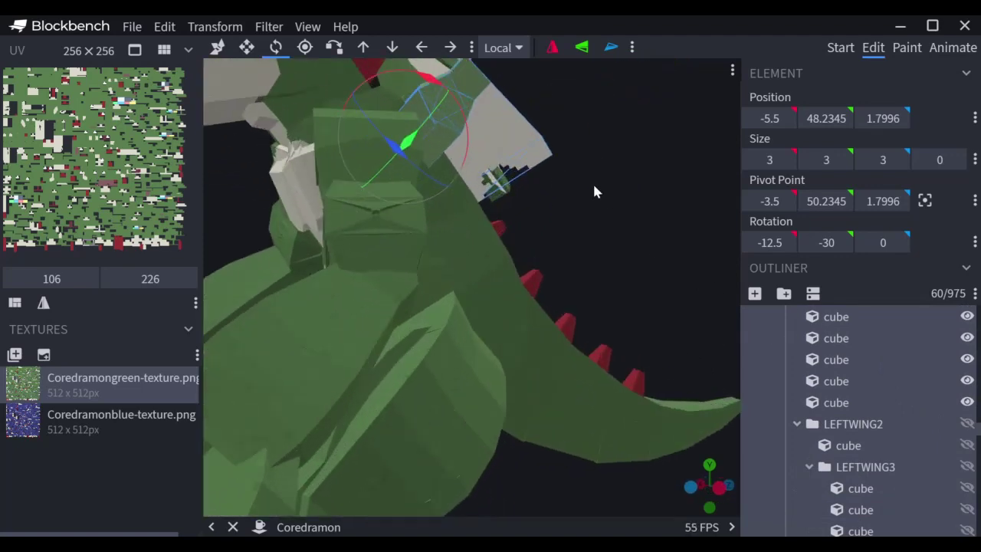
{"action": "right_click_drag", "start_coordinate": [594, 192], "coordinate": [614, 229]}
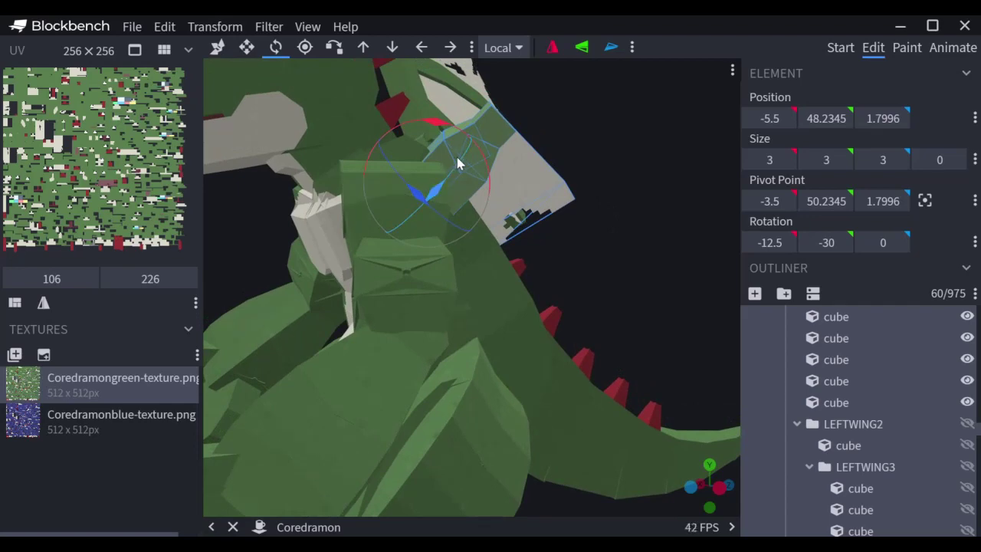
{"action": "left_click_drag", "start_coordinate": [449, 153], "coordinate": [534, 143]}
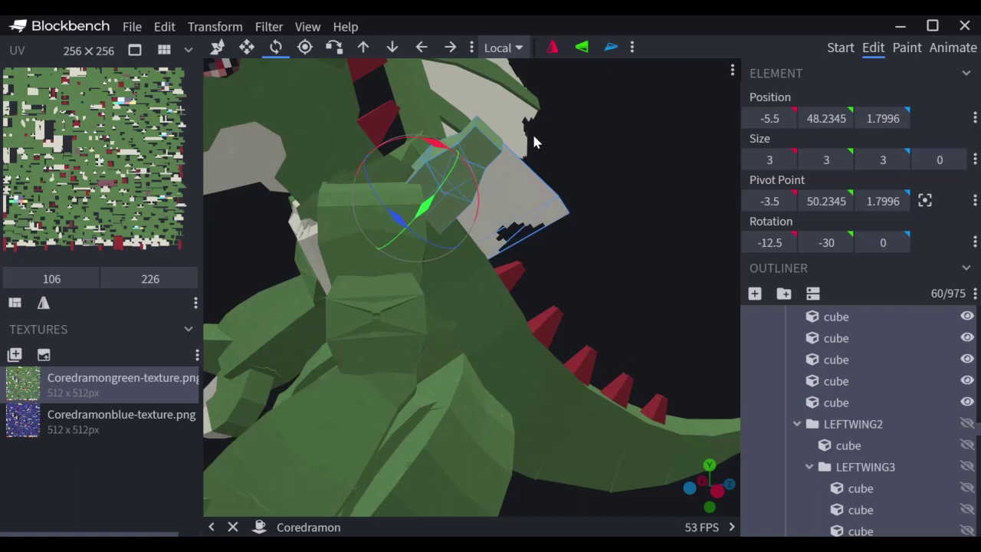
{"action": "left_click_drag", "start_coordinate": [532, 140], "coordinate": [495, 176]}
Select the inner wing membrane cube, inspect it up close, and return to Animate
{"action": "left_click", "coordinate": [492, 196]}
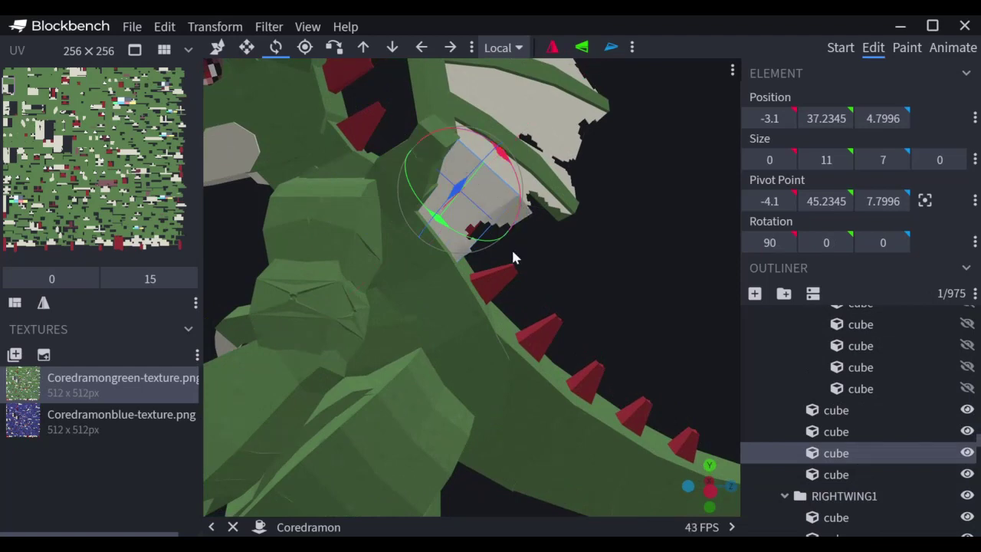
{"action": "scroll", "coordinate": [802, 439], "scroll_direction": "up", "scroll_amount": 2}
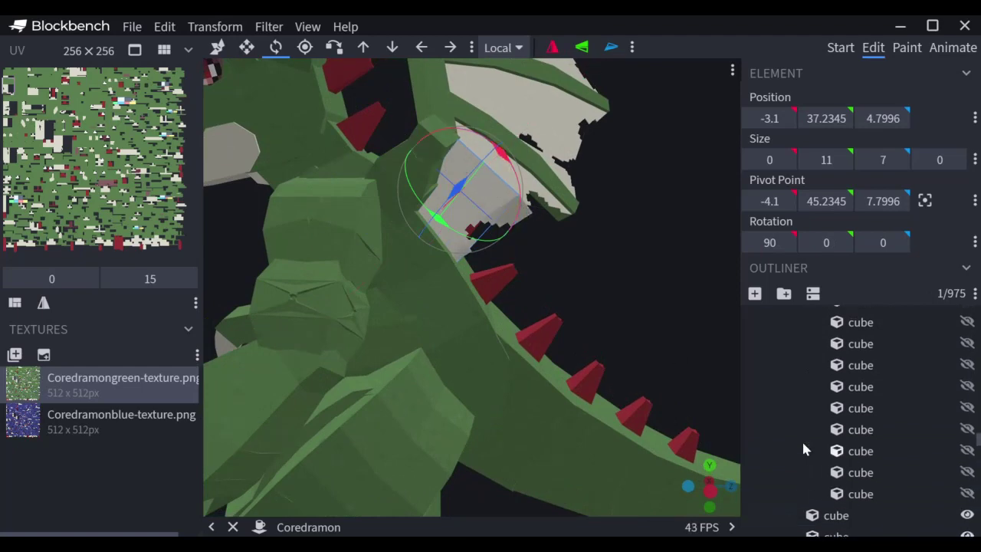
{"action": "scroll", "coordinate": [802, 448], "scroll_direction": "up", "scroll_amount": 3}
{"action": "left_click_drag", "start_coordinate": [651, 326], "coordinate": [611, 331]}
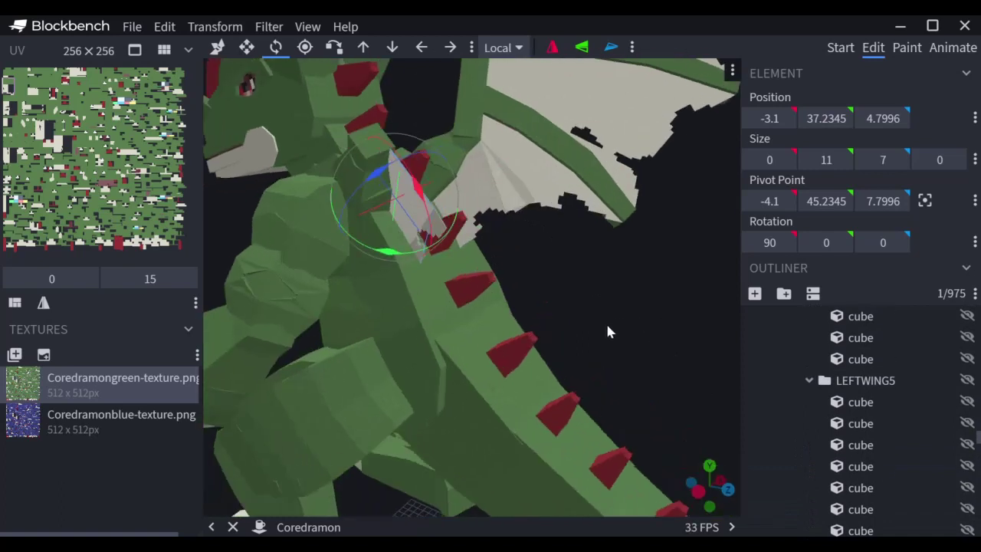
{"action": "scroll", "coordinate": [908, 382], "scroll_direction": "up", "scroll_amount": 5}
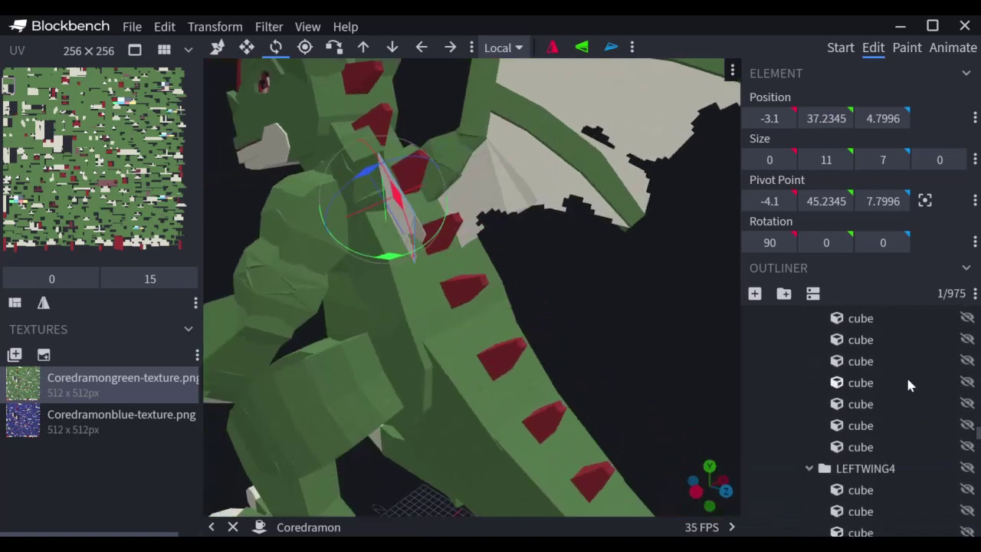
{"action": "left_click", "coordinate": [951, 49]}
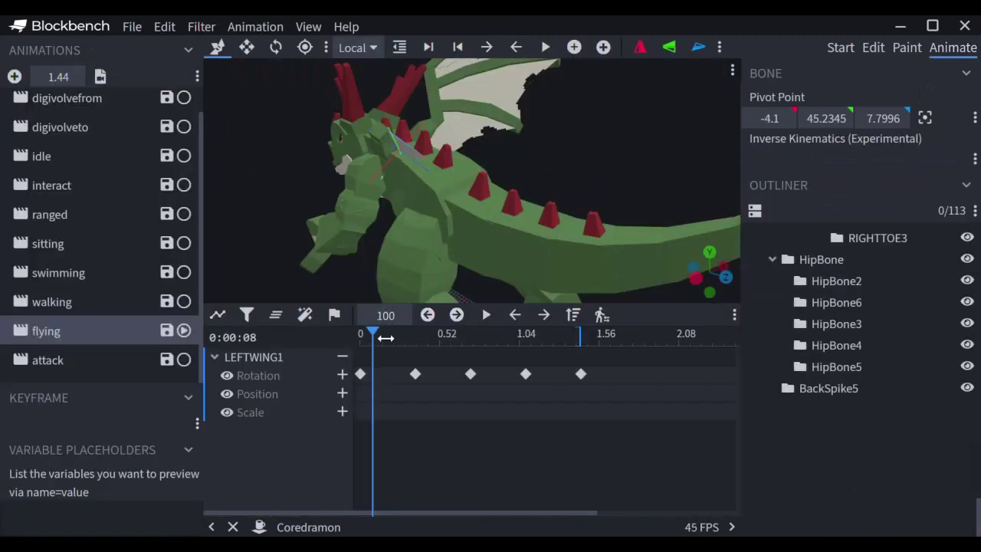
{"action": "left_click", "coordinate": [344, 333]}
{"action": "left_click", "coordinate": [360, 374]}
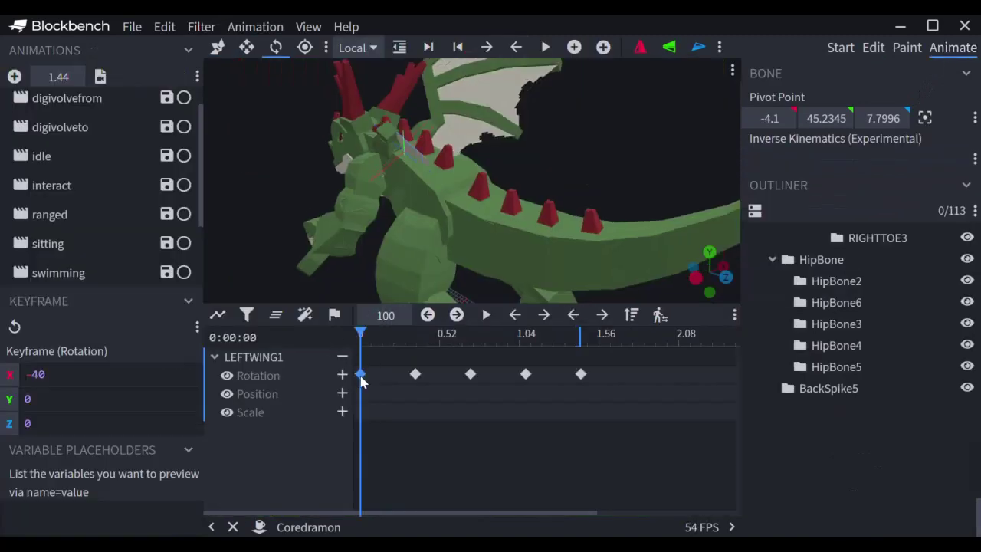
{"action": "left_click_drag", "start_coordinate": [376, 339], "coordinate": [423, 339]}
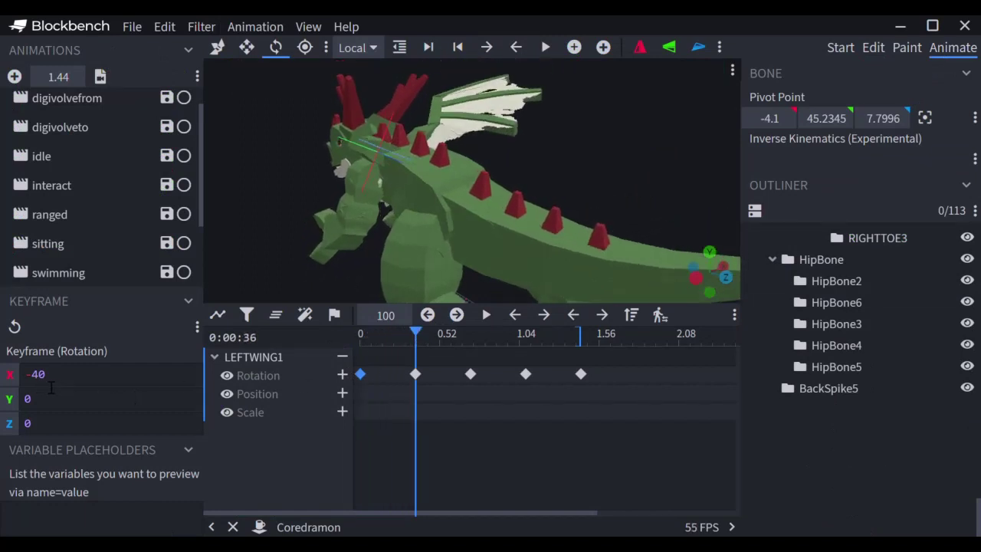
{"action": "left_click", "coordinate": [415, 375]}
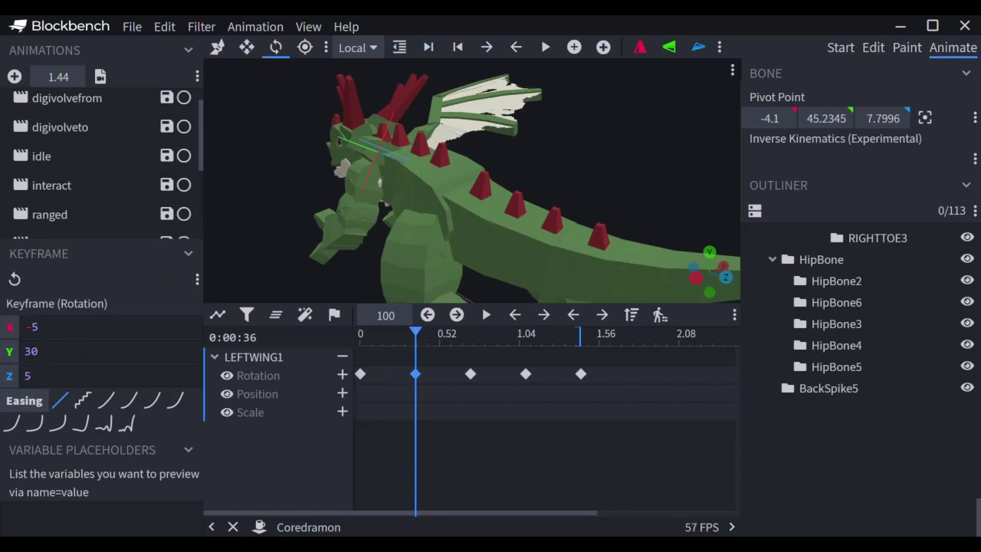
{"action": "left_click_drag", "start_coordinate": [625, 155], "coordinate": [626, 178]}
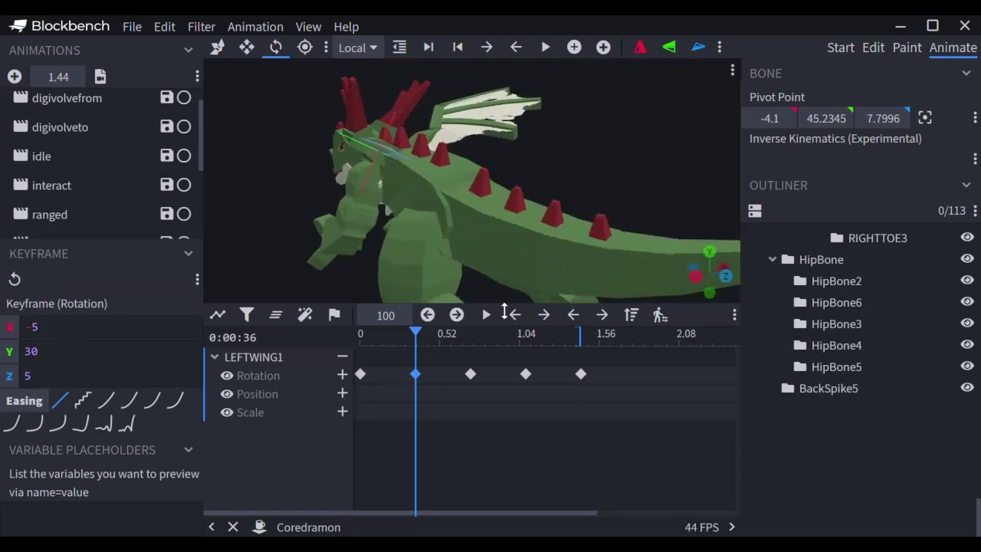
{"action": "left_click_drag", "start_coordinate": [415, 334], "coordinate": [336, 345]}
{"action": "left_click_drag", "start_coordinate": [536, 130], "coordinate": [432, 132]}
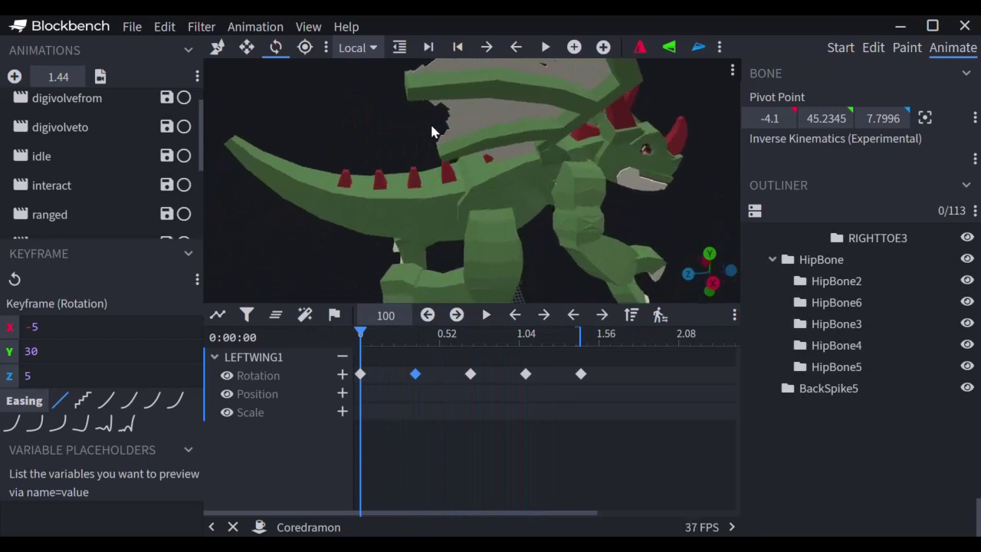
{"action": "scroll", "coordinate": [432, 132], "scroll_direction": "down", "scroll_amount": 5}
{"action": "mouse_move", "coordinate": [360, 334]}
{"action": "left_mouse_down"}
{"action": "mouse_move", "coordinate": [589, 334]}
{"action": "mouse_move", "coordinate": [333, 340]}
{"action": "mouse_move", "coordinate": [388, 316]}
{"action": "mouse_move", "coordinate": [521, 332]}
{"action": "mouse_move", "coordinate": [356, 332]}
{"action": "left_mouse_up"}
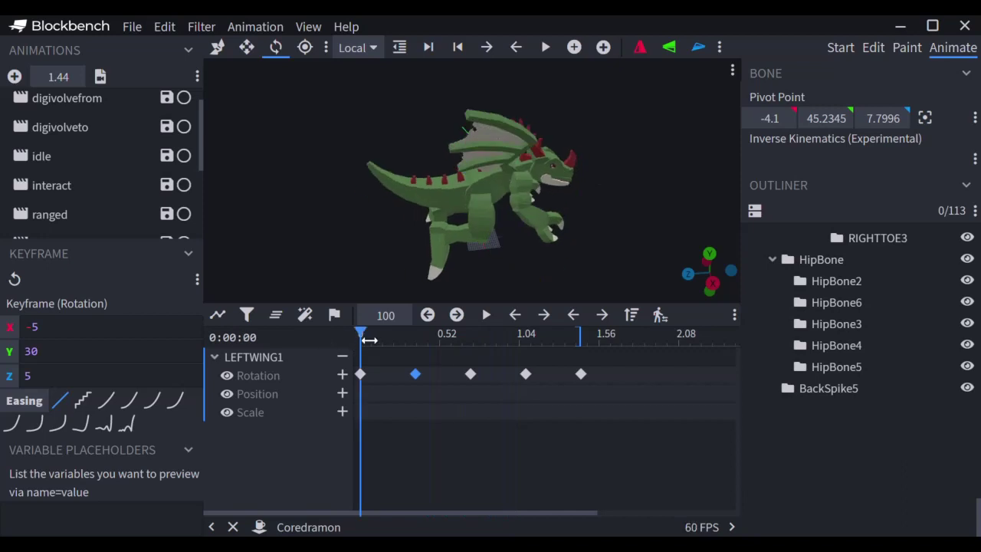
{"action": "left_click_drag", "start_coordinate": [369, 340], "coordinate": [262, 362]}
Back in Edit, orbit around the dragon's head, side and front to inspect LEFTWING2
{"action": "left_click", "coordinate": [878, 48]}
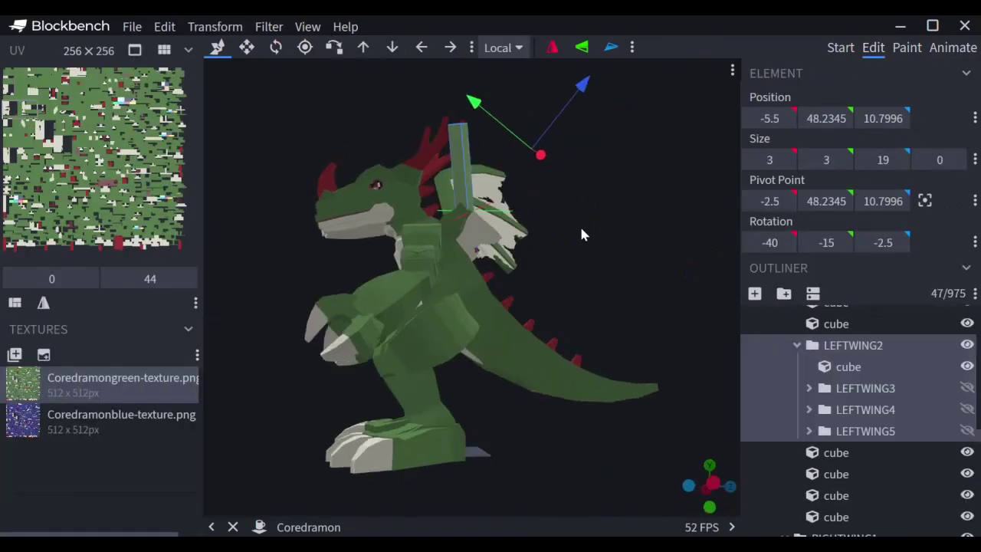
{"action": "scroll", "coordinate": [579, 230], "scroll_direction": "up", "scroll_amount": 3}
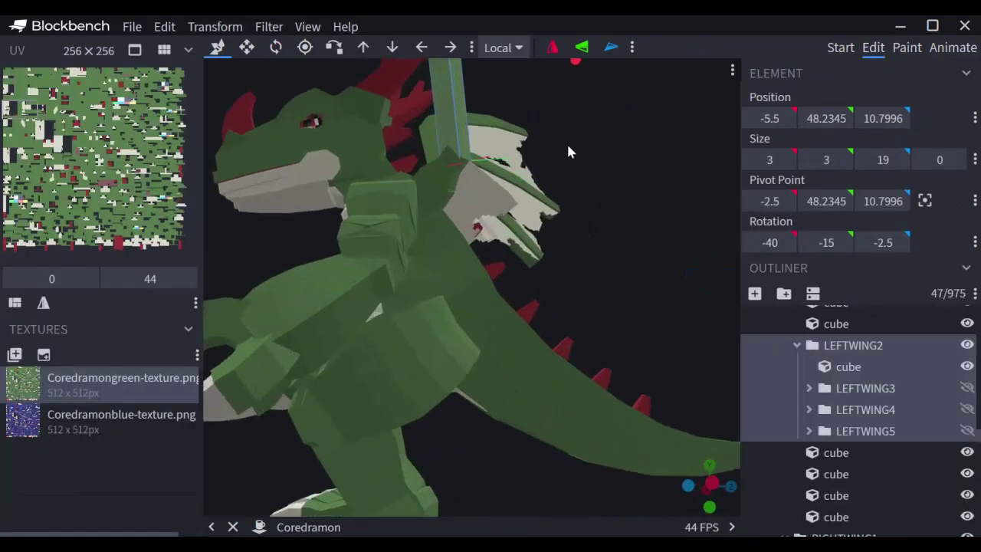
{"action": "left_click_drag", "start_coordinate": [568, 151], "coordinate": [494, 166]}
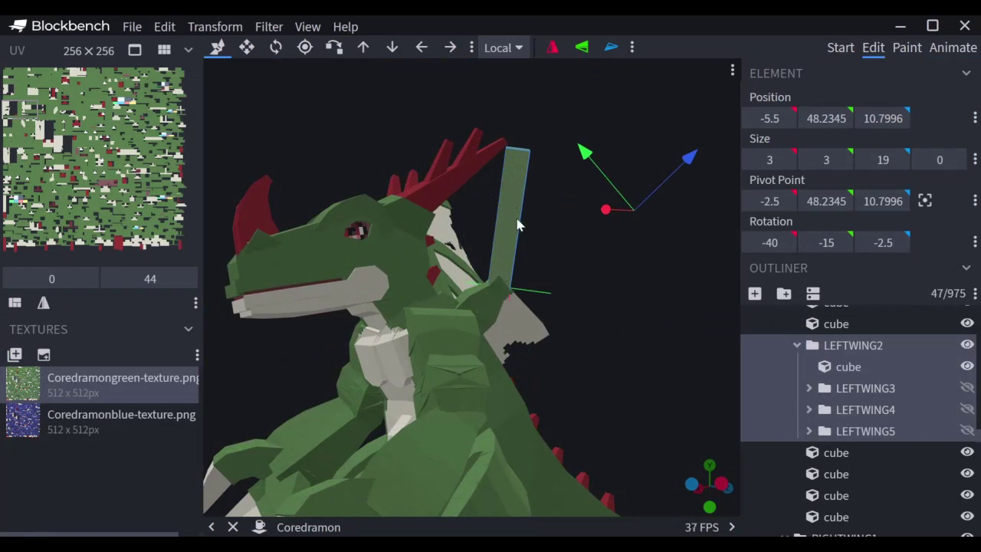
{"action": "left_click_drag", "start_coordinate": [608, 320], "coordinate": [505, 190]}
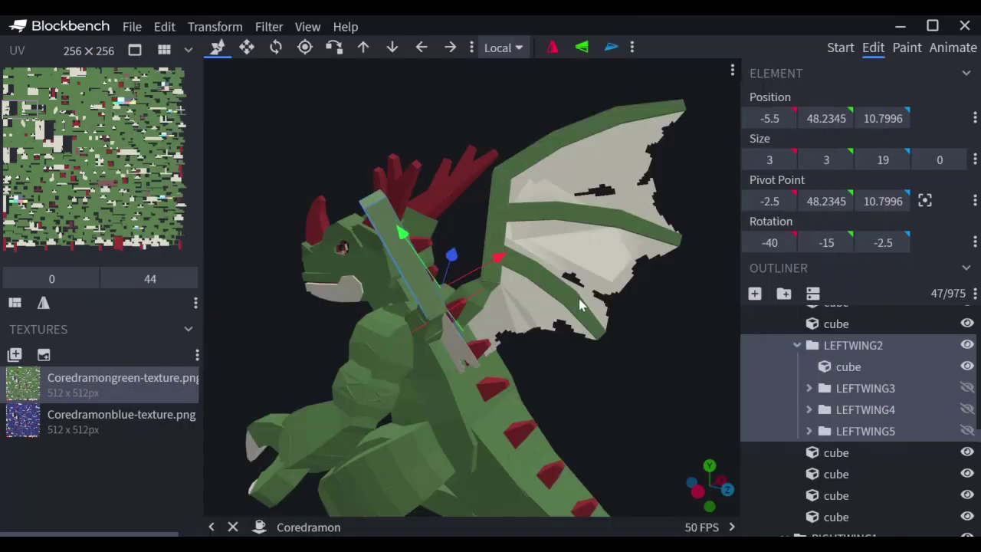
{"action": "left_click_drag", "start_coordinate": [579, 299], "coordinate": [536, 379]}
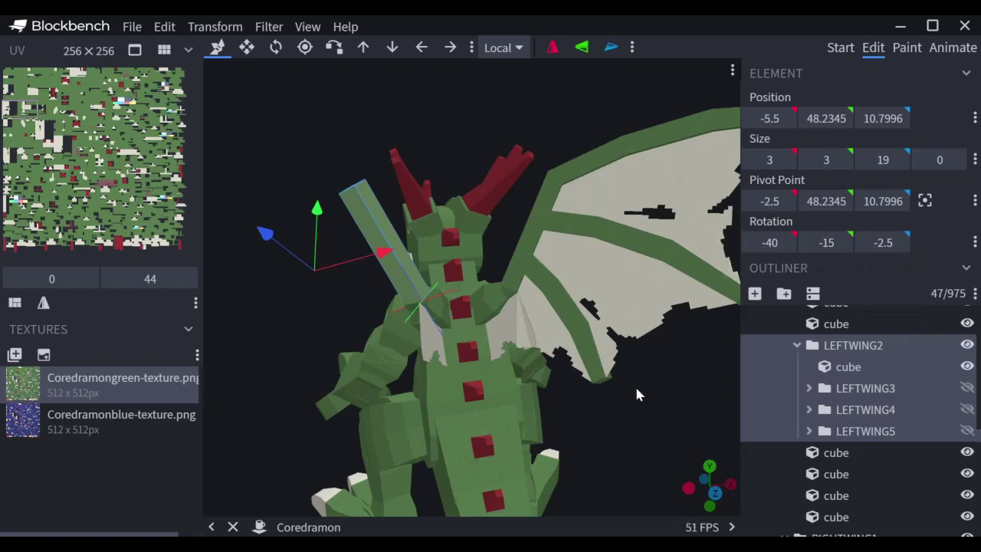
{"action": "left_click_drag", "start_coordinate": [664, 465], "coordinate": [453, 301]}
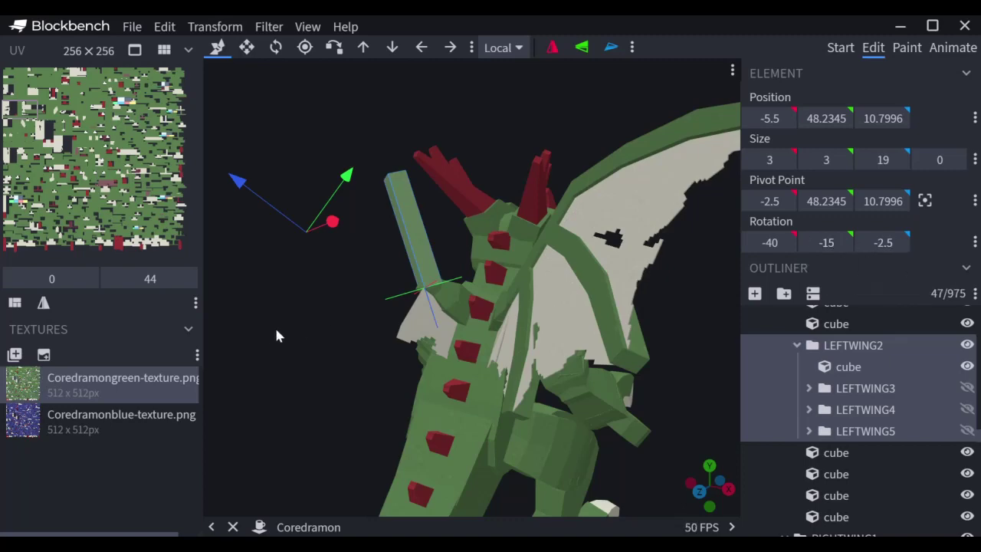
Orbit and zoom from the dragon's front to its side, then go to the Animate workspace
{"action": "left_click_drag", "start_coordinate": [276, 332], "coordinate": [611, 317]}
{"action": "scroll", "coordinate": [611, 316], "scroll_direction": "down", "scroll_amount": 4}
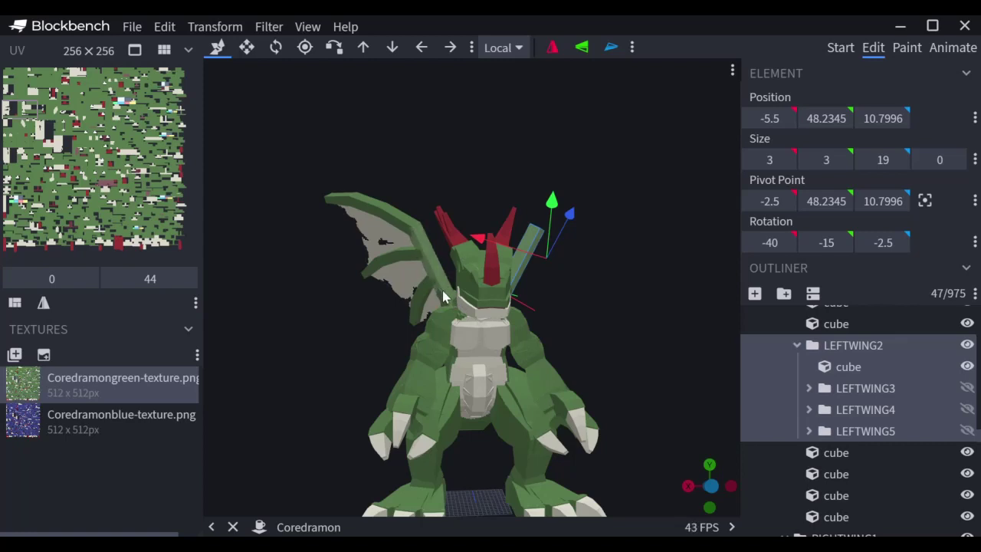
{"action": "left_click_drag", "start_coordinate": [655, 341], "coordinate": [374, 357]}
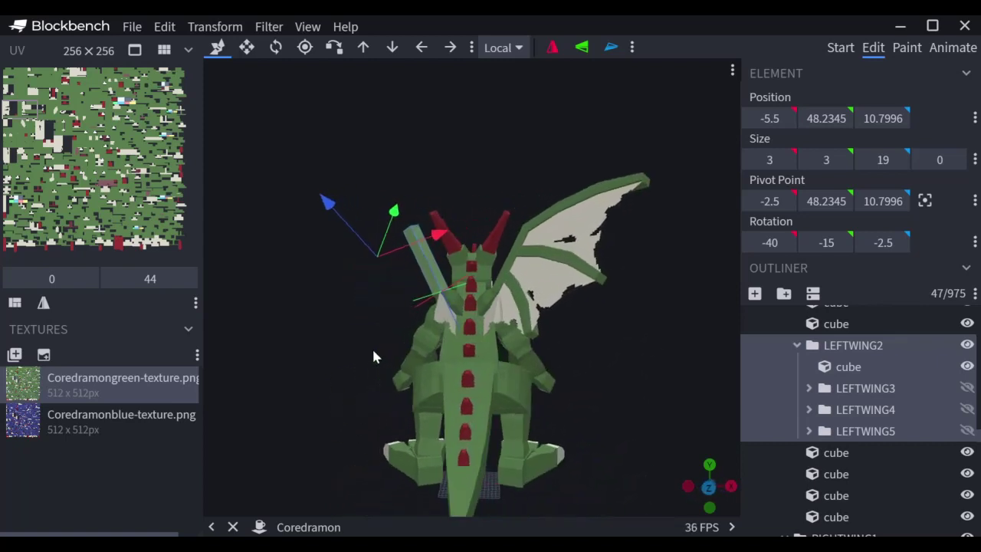
{"action": "scroll", "coordinate": [368, 357], "scroll_direction": "up", "scroll_amount": 3}
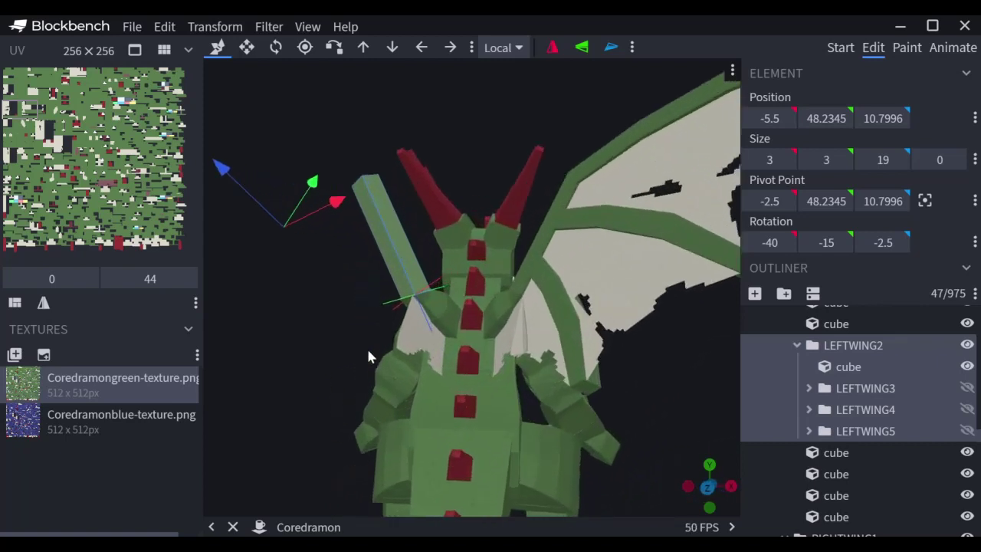
{"action": "left_click", "coordinate": [952, 48]}
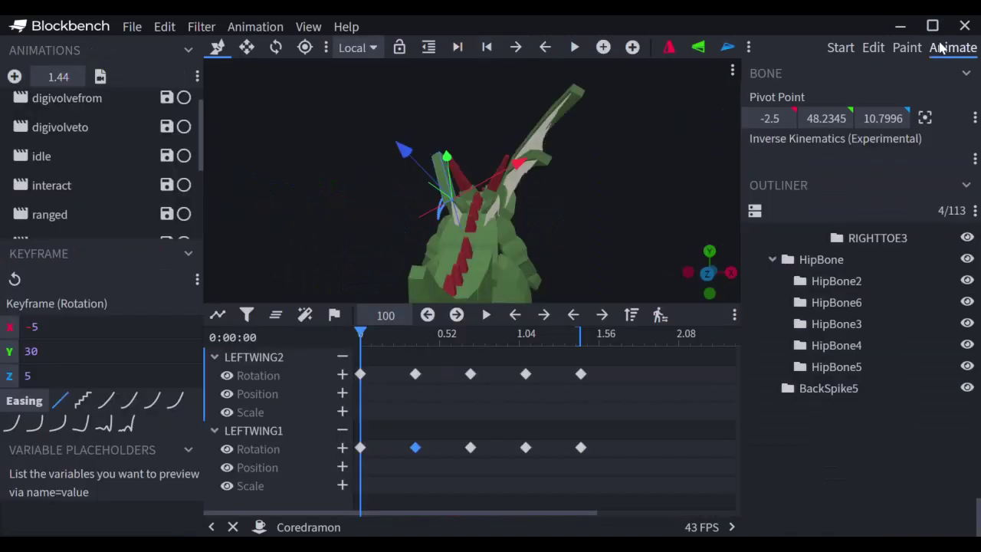
Hide the Position and Scale channels from the timeline with Filter Channels
{"action": "left_click", "coordinate": [360, 374]}
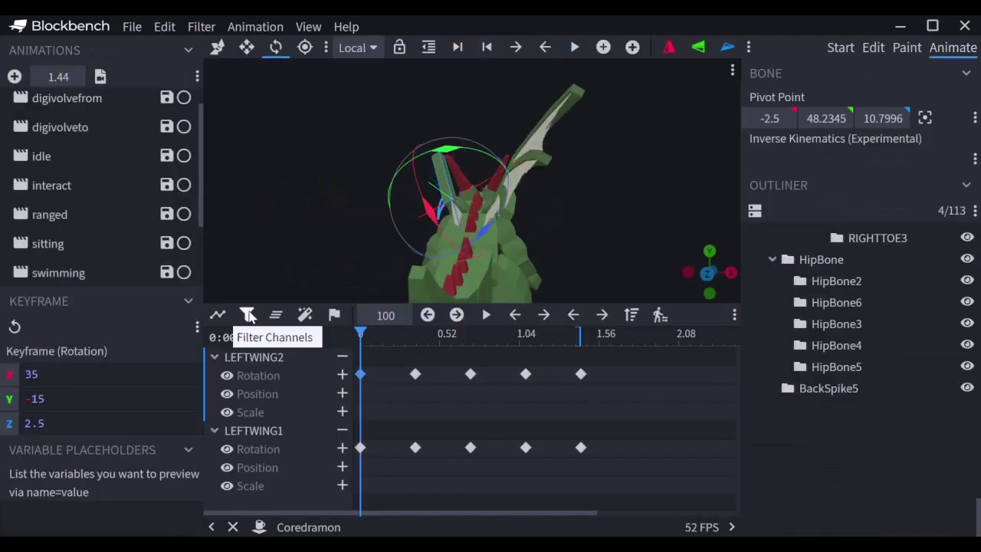
{"action": "left_click", "coordinate": [247, 316]}
{"action": "left_click", "coordinate": [264, 361]}
{"action": "left_click", "coordinate": [247, 315]}
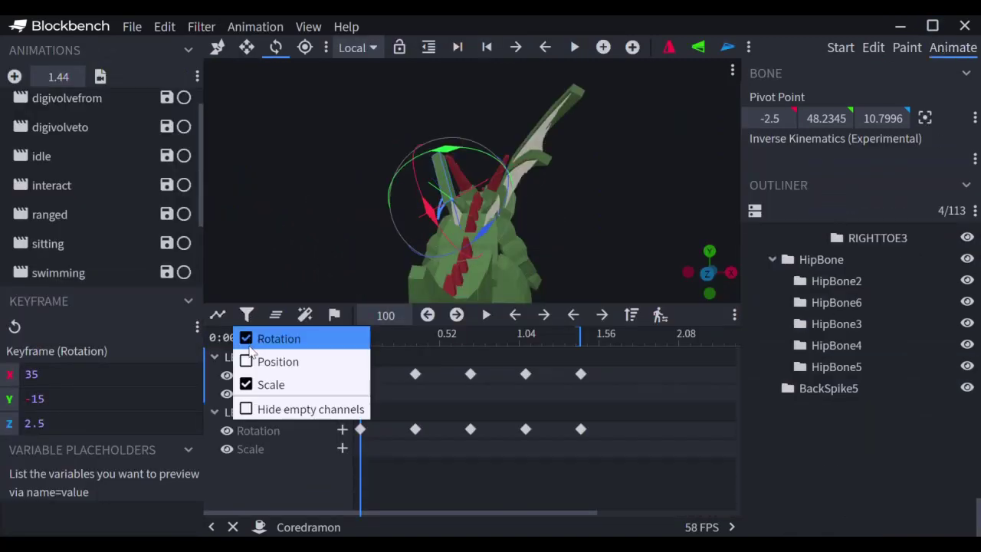
{"action": "left_click", "coordinate": [249, 391]}
Turn the dragon to face right, scrub to 0.44, and select LEFTWING2's 0.36 rotation keyframe
{"action": "left_click_drag", "start_coordinate": [272, 195], "coordinate": [368, 191]}
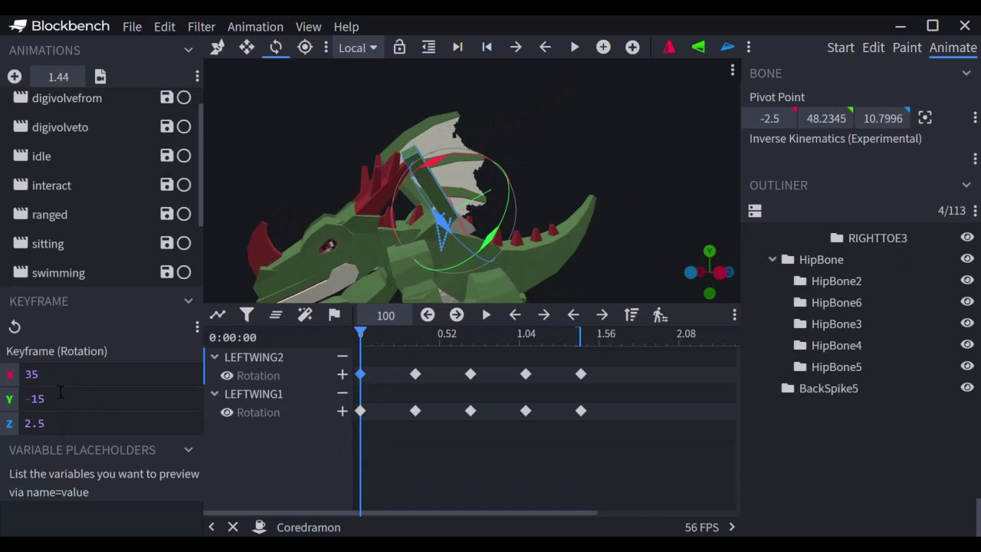
{"action": "left_click_drag", "start_coordinate": [284, 148], "coordinate": [503, 142]}
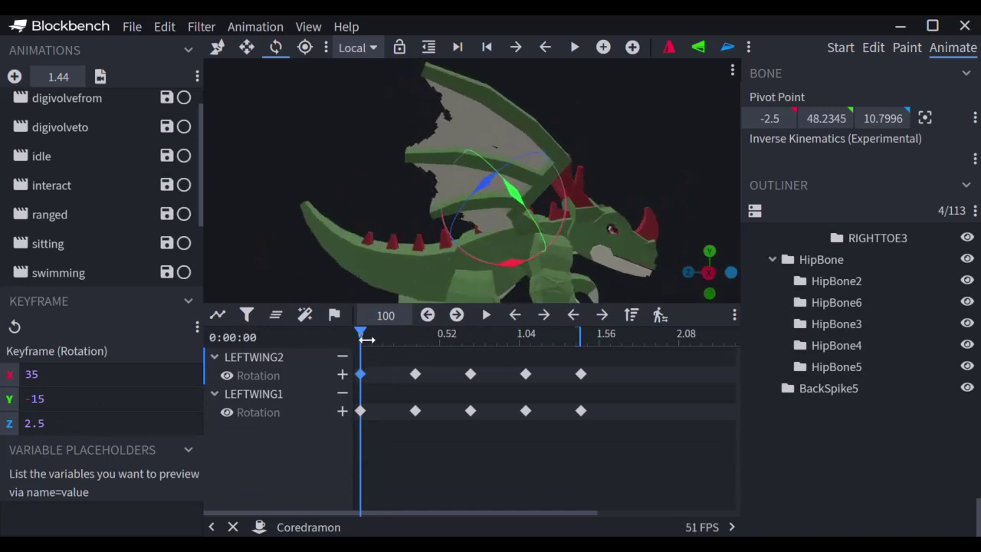
{"action": "left_click_drag", "start_coordinate": [365, 332], "coordinate": [424, 343]}
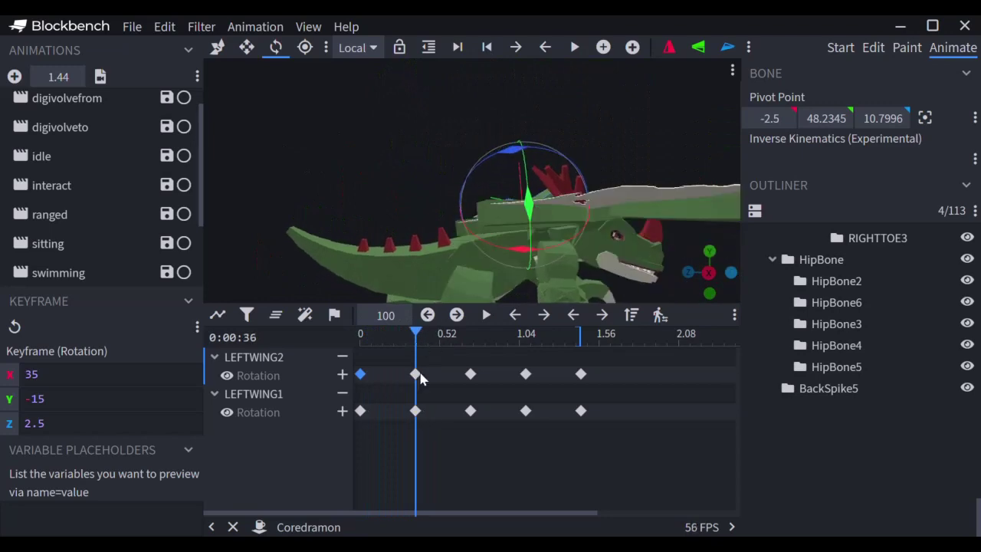
{"action": "left_click", "coordinate": [416, 374]}
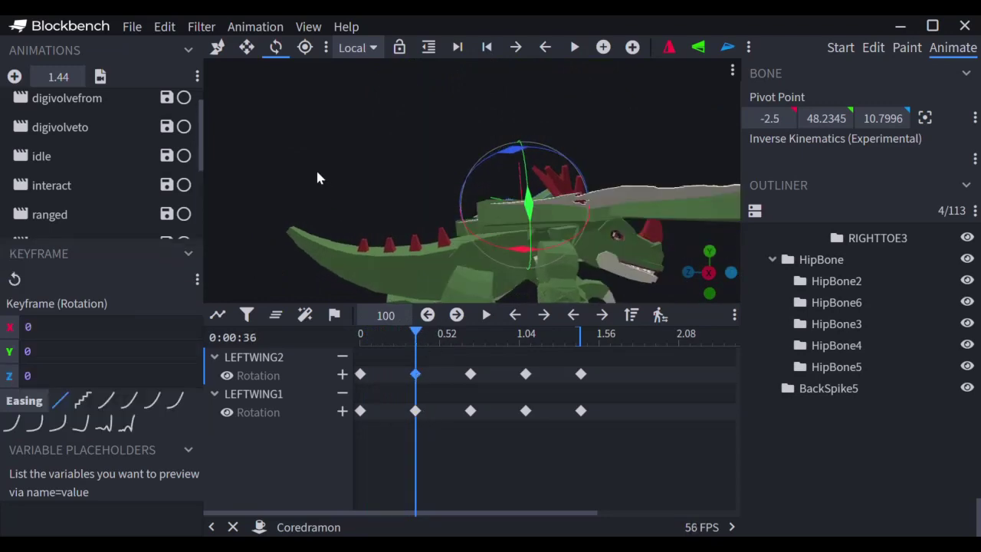
View the wings from above and select LEFTWING2's rotation keyframe at 0.72
{"action": "left_click_drag", "start_coordinate": [320, 178], "coordinate": [417, 201]}
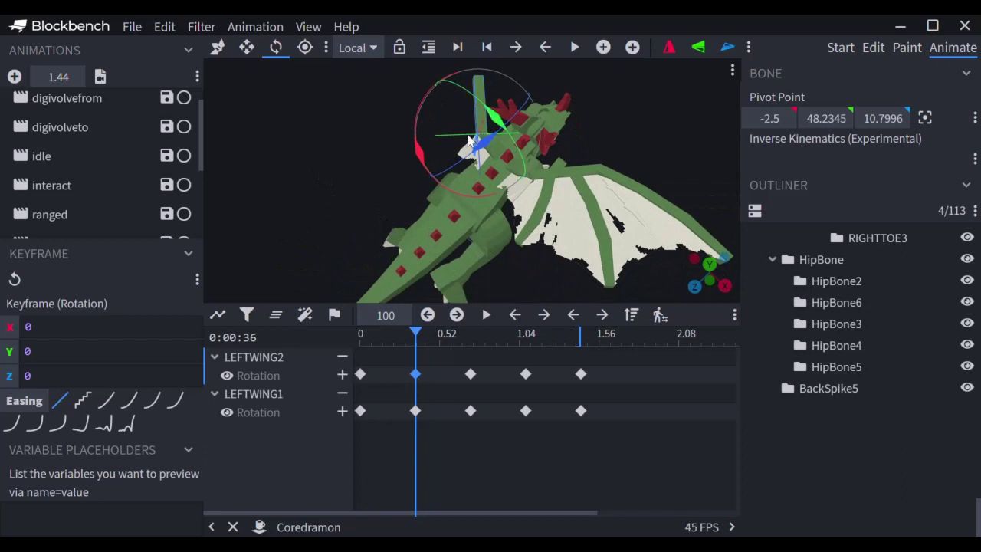
{"action": "left_click_drag", "start_coordinate": [312, 152], "coordinate": [371, 108]}
{"action": "left_click_drag", "start_coordinate": [416, 335], "coordinate": [470, 335]}
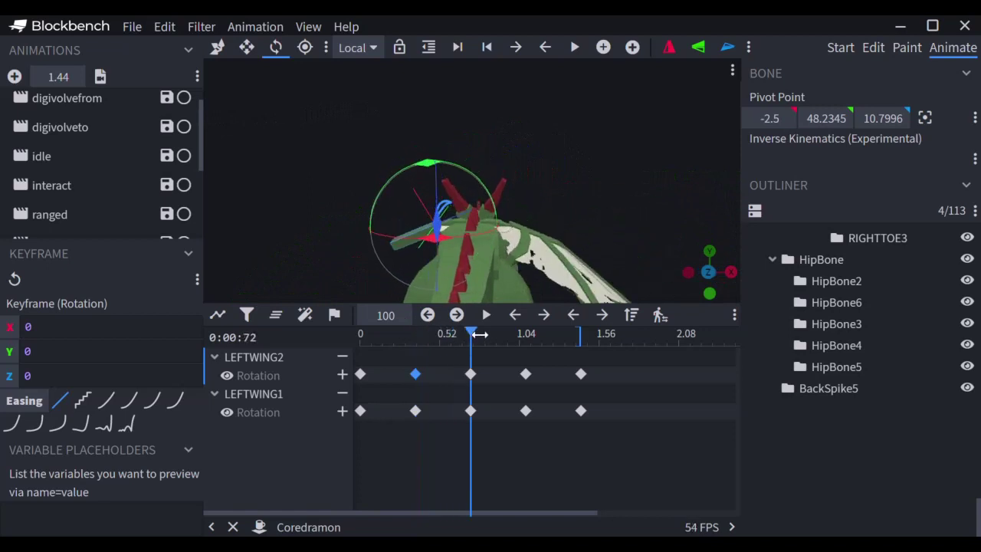
{"action": "left_click", "coordinate": [471, 374]}
Select LEFTWING2's rotation keyframe at 1.04 and scrub the playhead toward 1.36
{"action": "left_click_drag", "start_coordinate": [472, 335], "coordinate": [526, 337]}
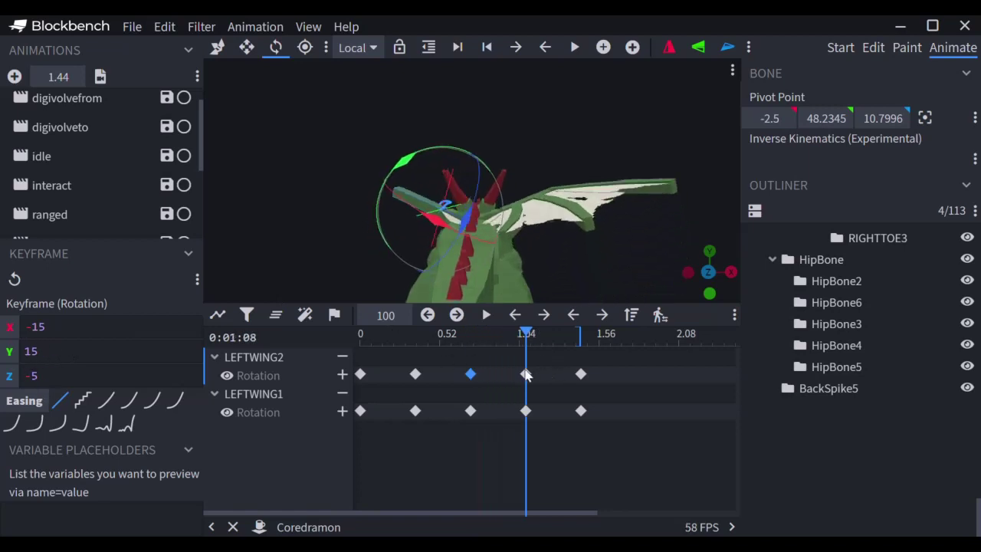
{"action": "left_click", "coordinate": [526, 375]}
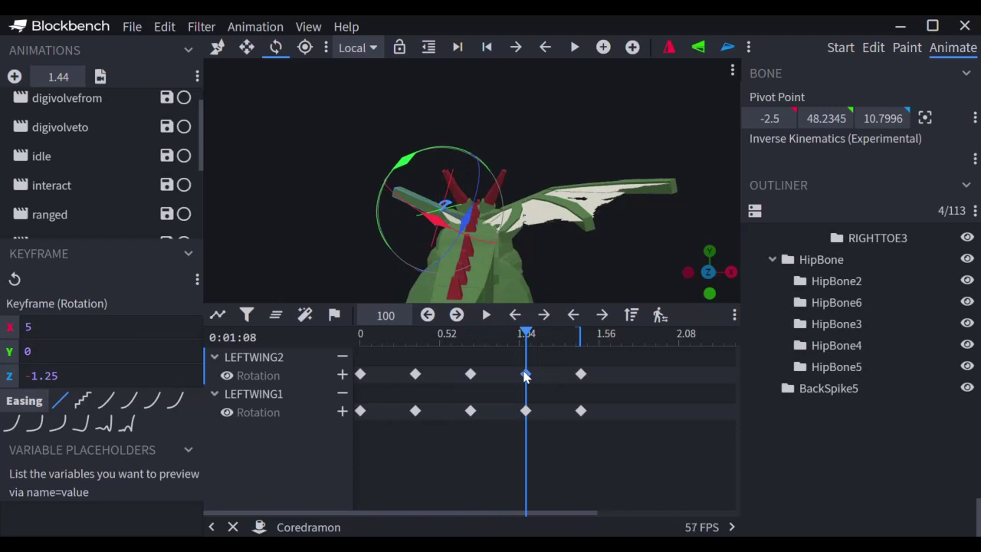
{"action": "left_click", "coordinate": [525, 375]}
{"action": "left_click_drag", "start_coordinate": [529, 334], "coordinate": [295, 371]}
Orbit around the model, preview the pose just after the start, and open the Paint workspace
{"action": "left_click_drag", "start_coordinate": [460, 131], "coordinate": [666, 120]}
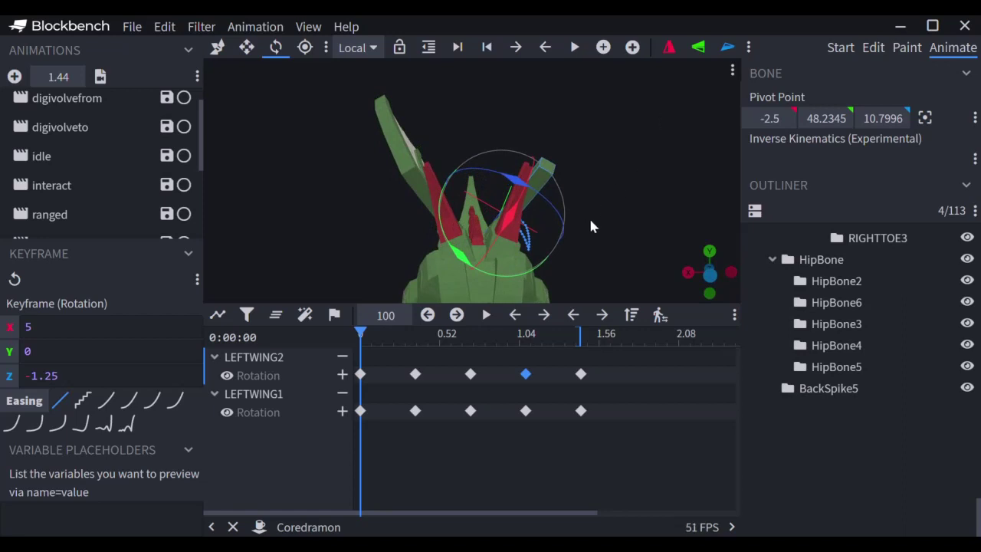
{"action": "left_click_drag", "start_coordinate": [605, 219], "coordinate": [611, 204]}
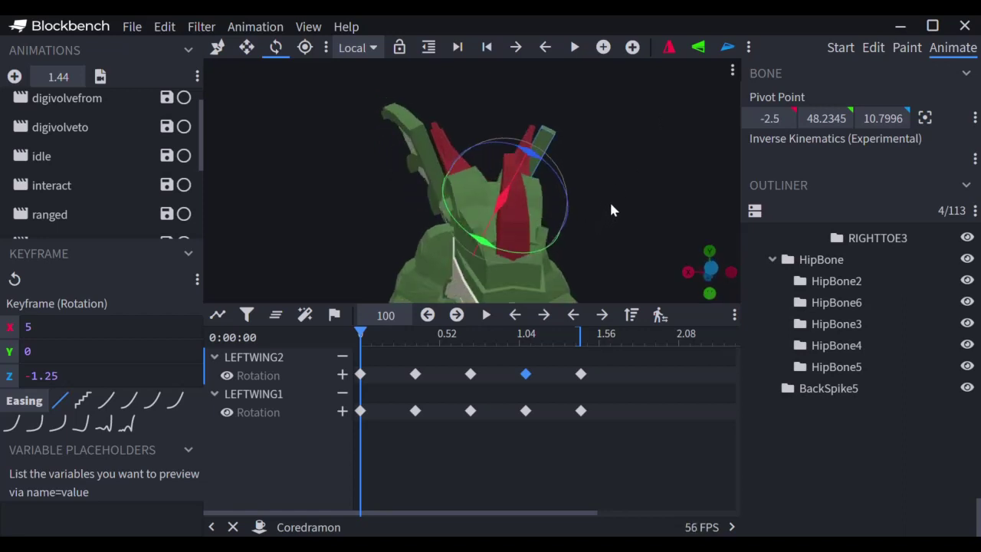
{"action": "mouse_move", "coordinate": [361, 335]}
{"action": "left_mouse_down"}
{"action": "mouse_move", "coordinate": [372, 344]}
{"action": "mouse_move", "coordinate": [558, 335]}
{"action": "mouse_move", "coordinate": [359, 335]}
{"action": "left_mouse_up"}
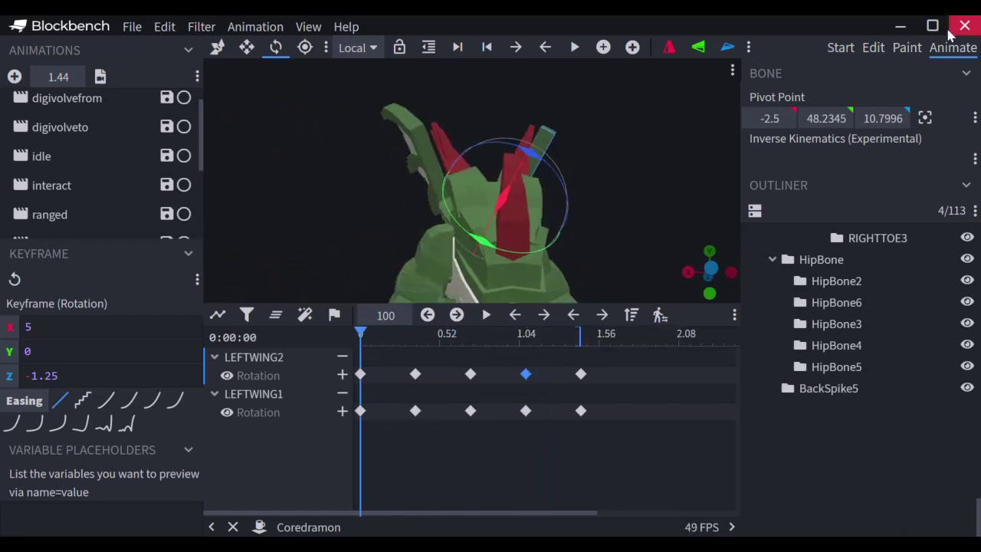
{"action": "left_click", "coordinate": [908, 48]}
In Edit, unhide the LEFTWING3 and LEFTWING4 wing sections
{"action": "left_click", "coordinate": [875, 48]}
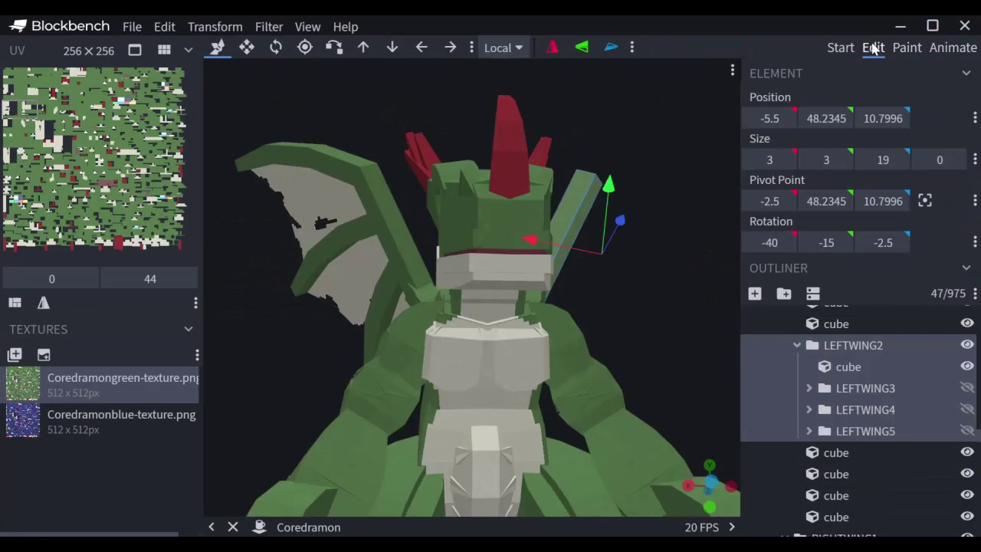
{"action": "scroll", "coordinate": [647, 301], "scroll_direction": "down", "scroll_amount": 3}
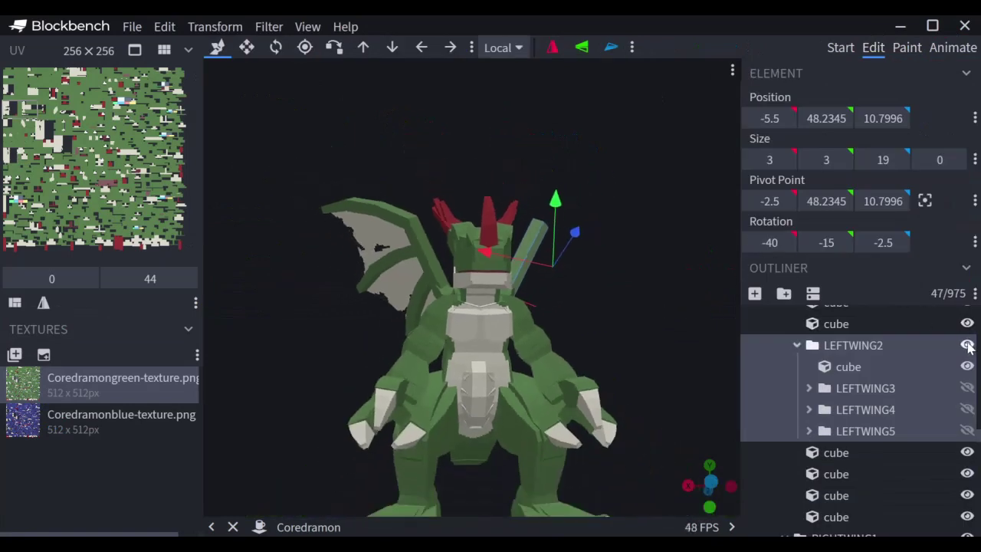
{"action": "left_click_drag", "start_coordinate": [668, 263], "coordinate": [637, 263]}
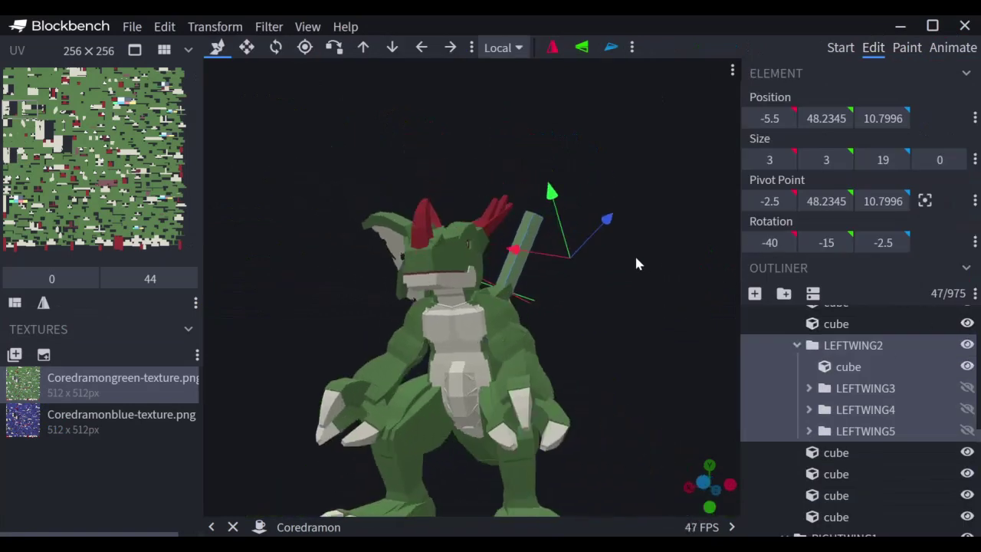
{"action": "left_click", "coordinate": [967, 388]}
{"action": "left_click_drag", "start_coordinate": [676, 350], "coordinate": [572, 367]}
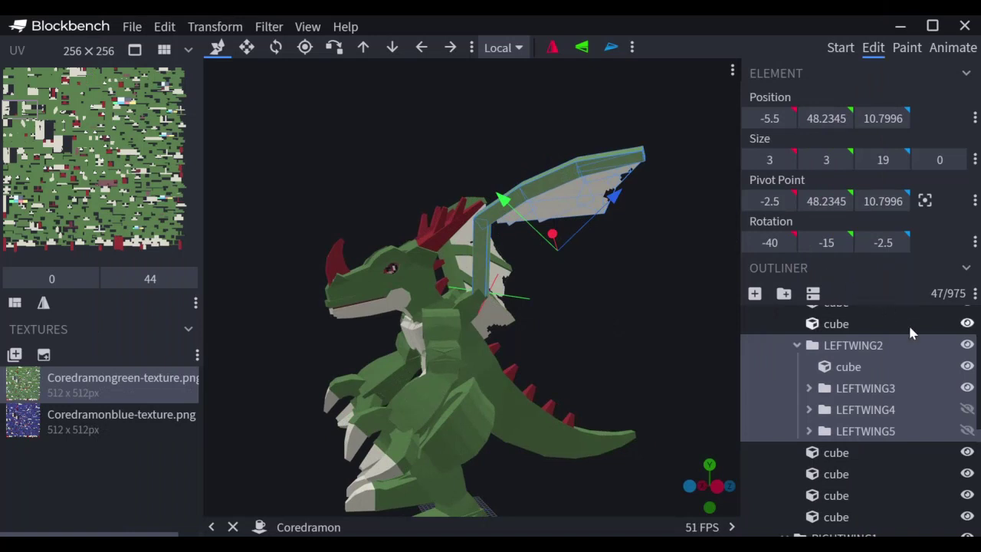
{"action": "left_click", "coordinate": [967, 409]}
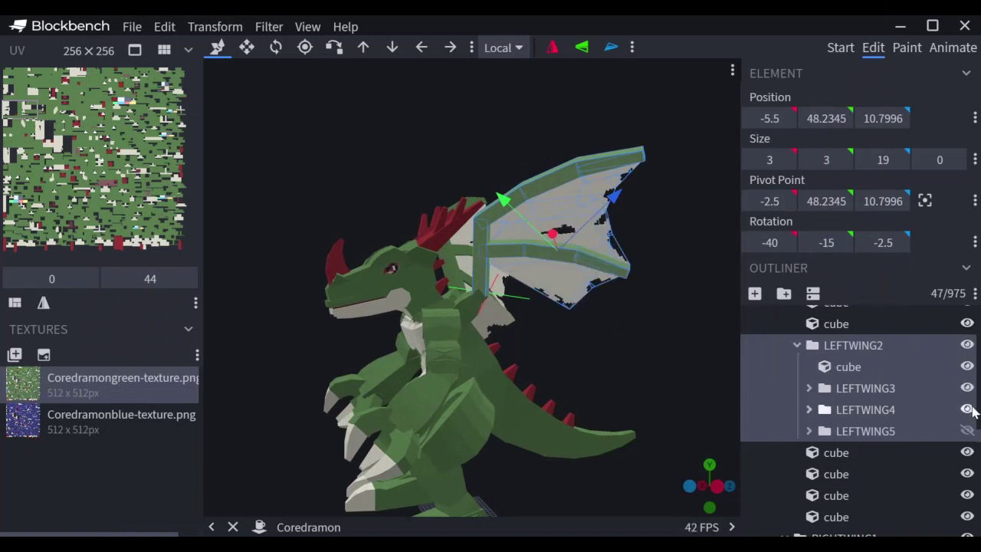
Toggle LEFTWING3 and LEFTWING4 off and back on to compare the membrane
{"action": "left_click", "coordinate": [967, 388]}
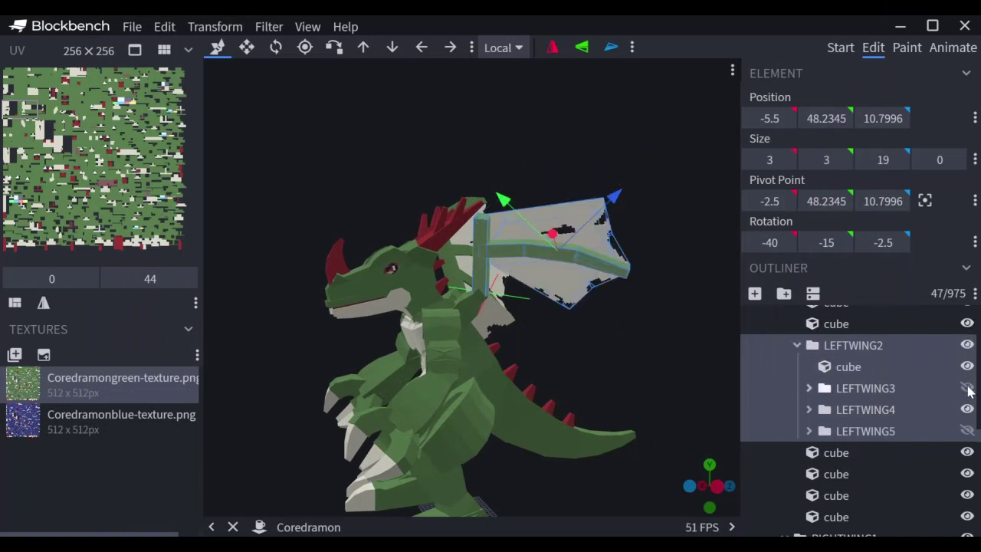
{"action": "left_click", "coordinate": [969, 410]}
{"action": "left_click", "coordinate": [969, 411]}
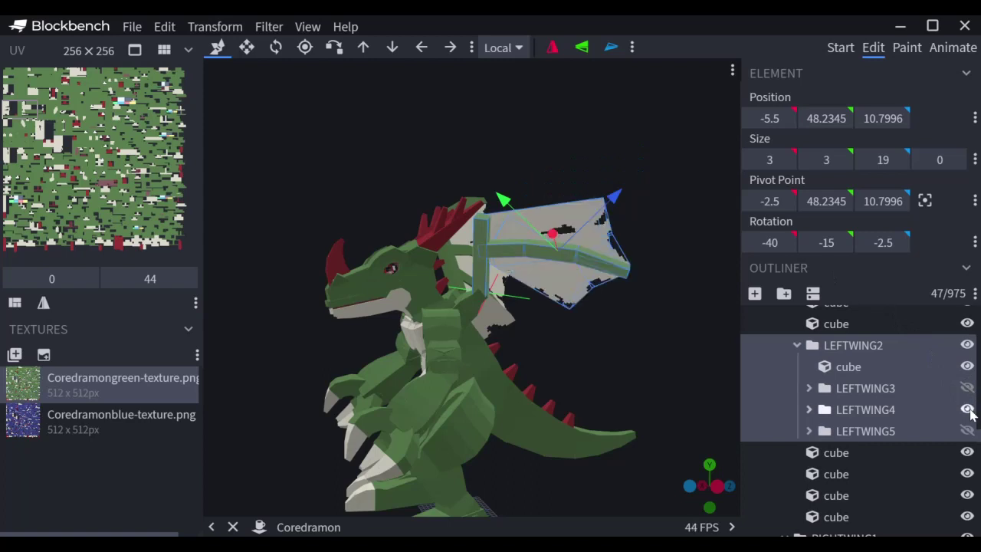
{"action": "left_click", "coordinate": [968, 388]}
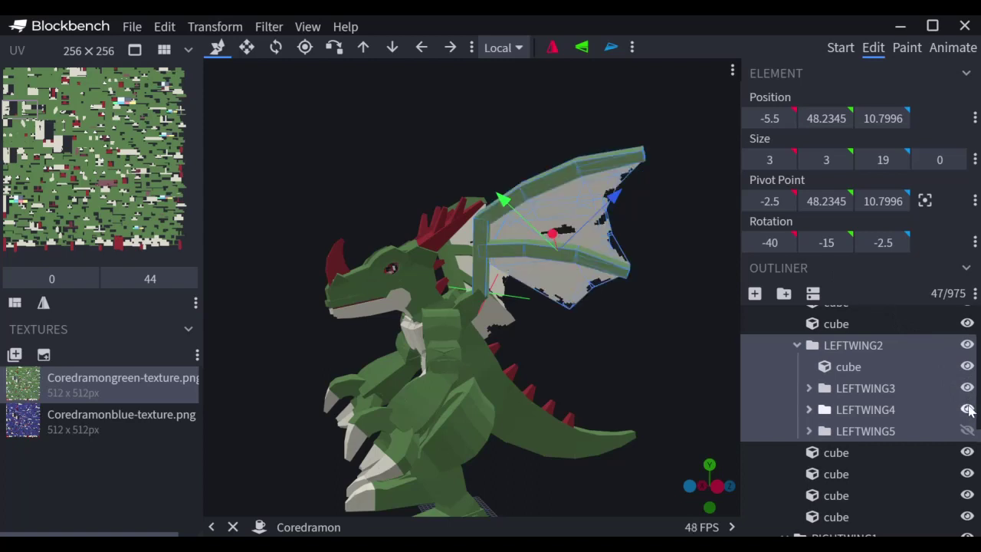
Try tilting LEFTWING3 on its X axis, undo back to 50, and return to Animate
{"action": "left_click", "coordinate": [886, 388]}
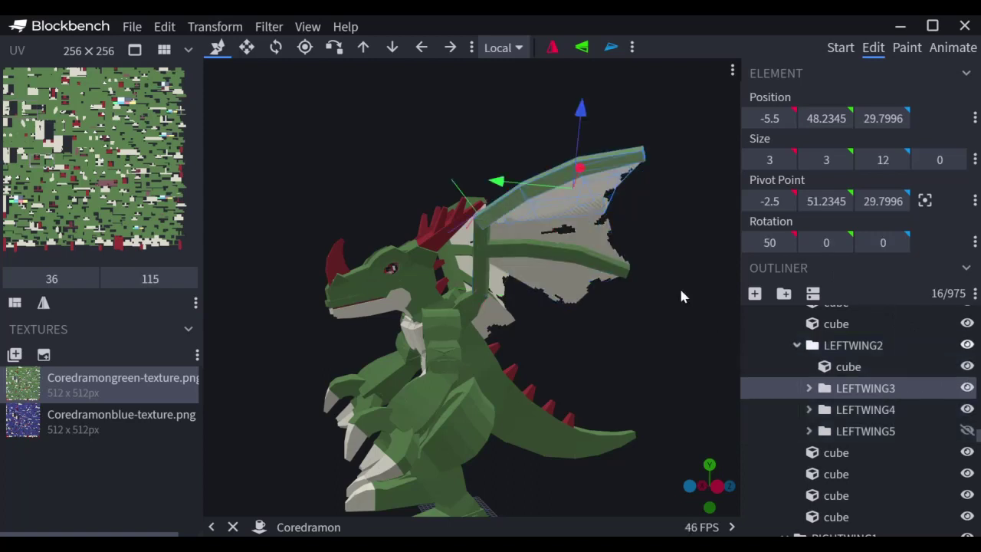
{"action": "key", "text": "r"}
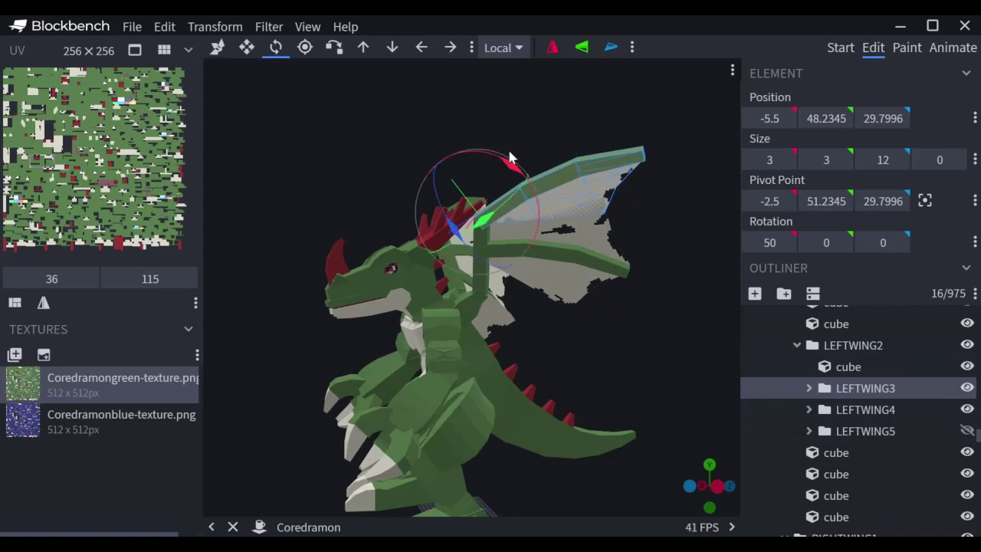
{"action": "left_click_drag", "start_coordinate": [511, 157], "coordinate": [502, 154]}
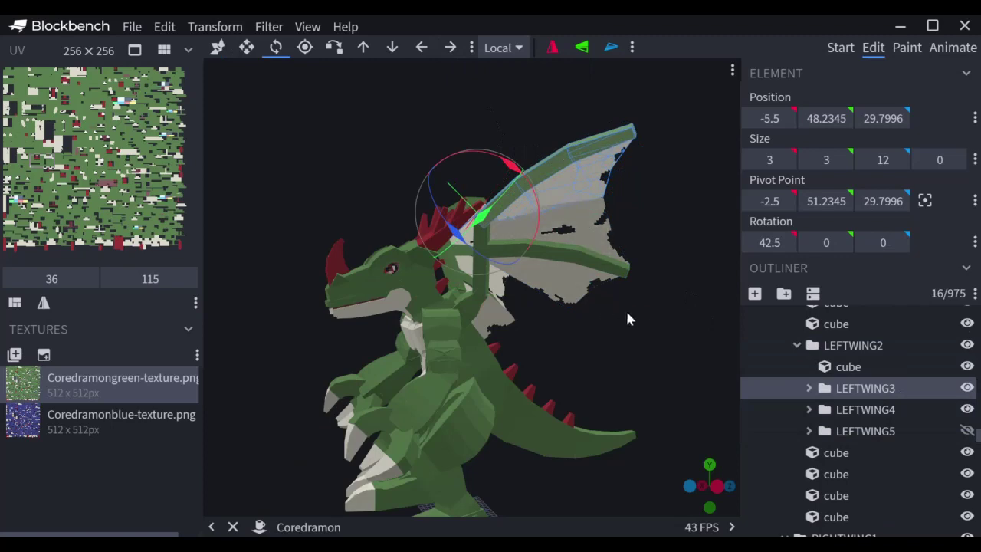
{"action": "left_click_drag", "start_coordinate": [625, 308], "coordinate": [641, 278]}
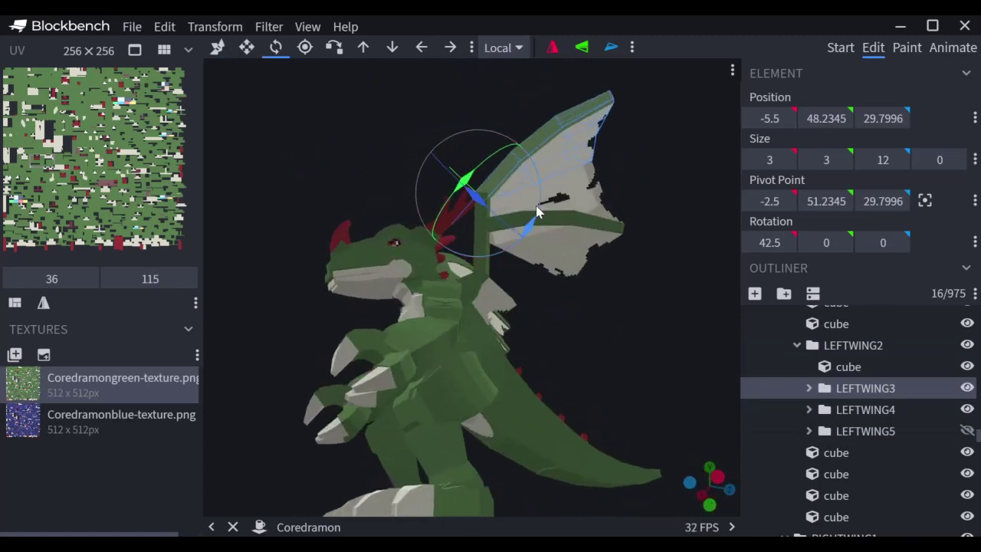
{"action": "key", "text": "ctrl+z"}
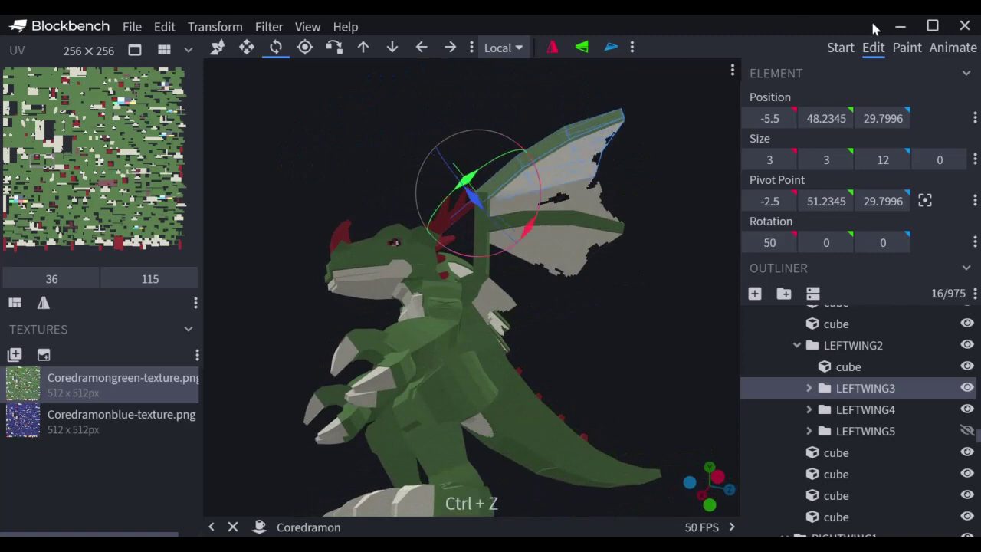
{"action": "left_click", "coordinate": [951, 48]}
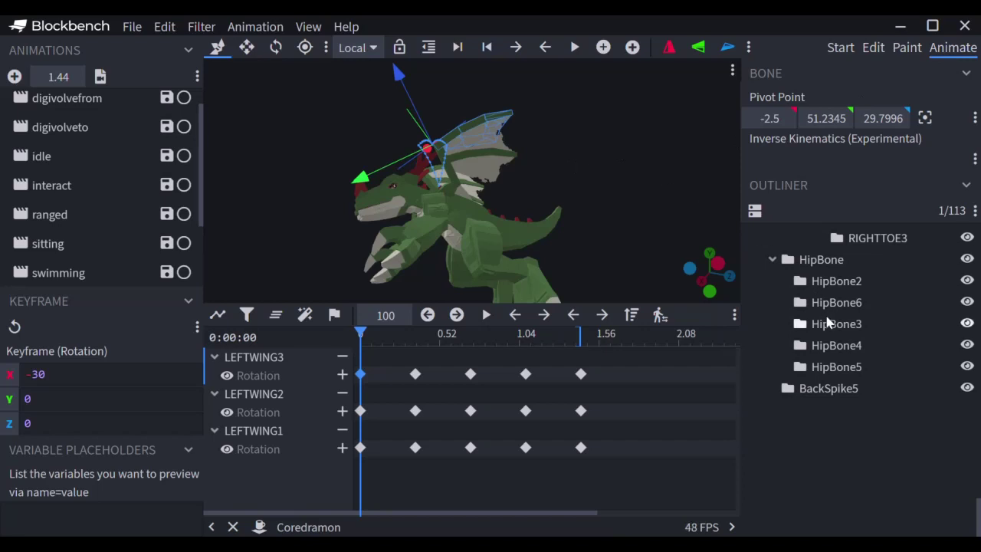
Inspect LEFTWING4's and LEFTWING3's first keyframes, then LEFTWING3's 0.36 keyframe in front view
{"action": "left_click", "coordinate": [471, 149]}
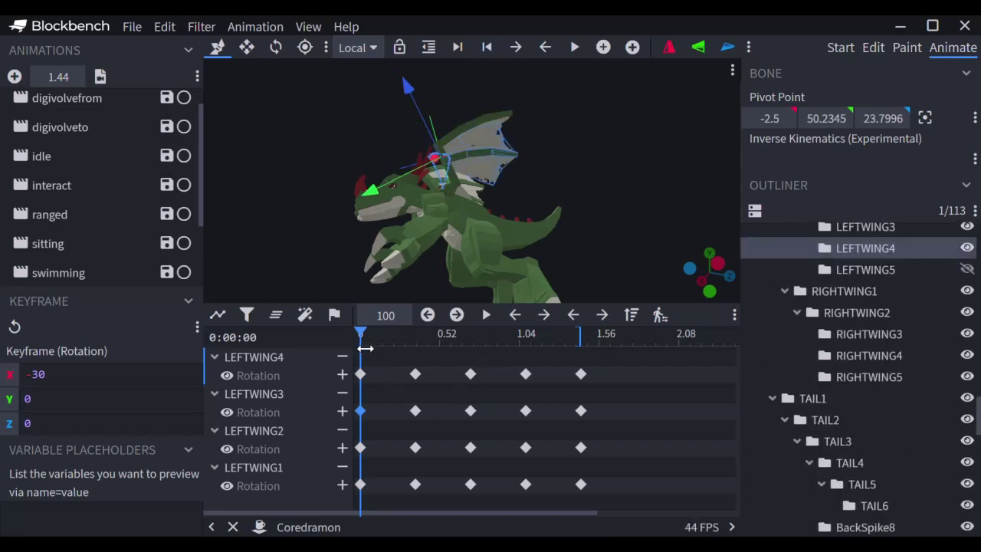
{"action": "left_click", "coordinate": [360, 375]}
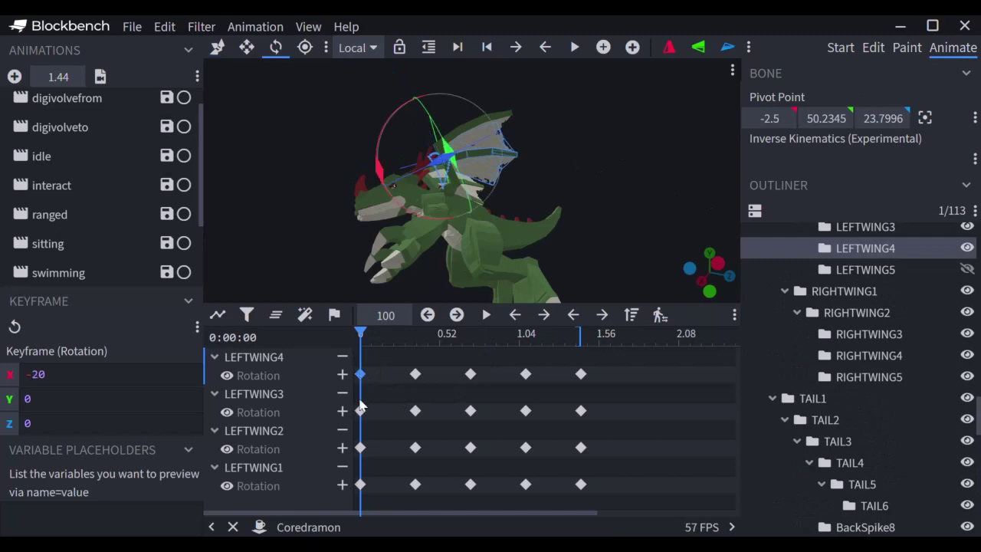
{"action": "left_click", "coordinate": [361, 413]}
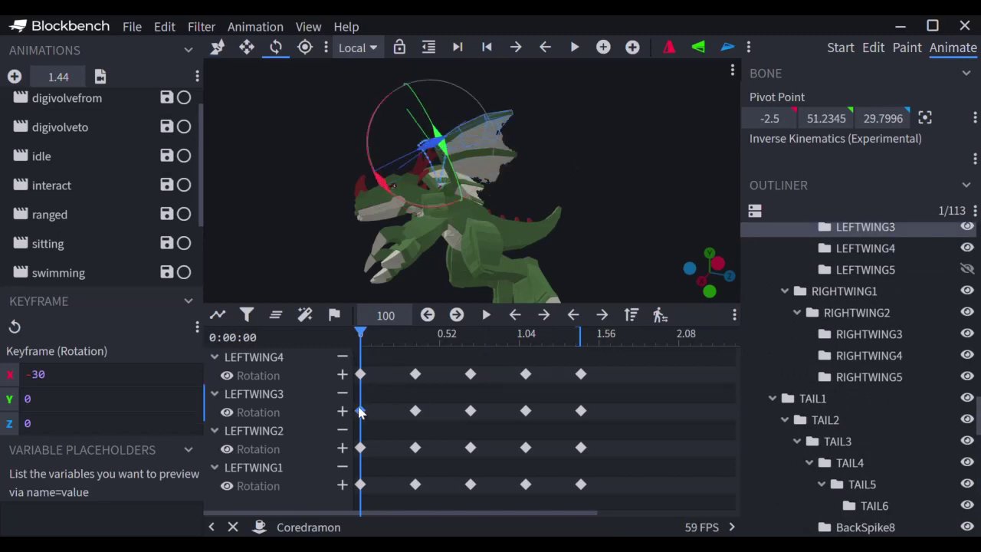
{"action": "left_click", "coordinate": [361, 375]}
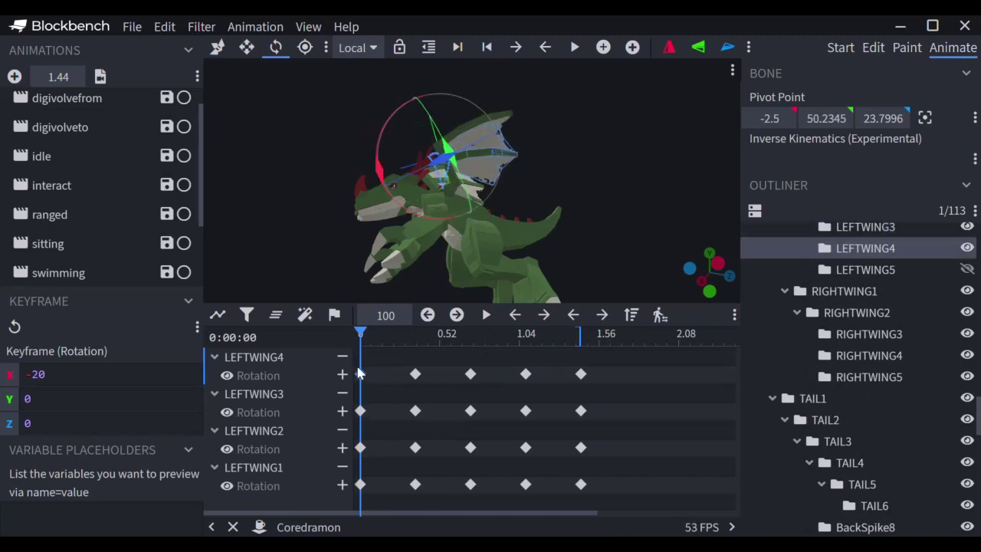
{"action": "left_click_drag", "start_coordinate": [366, 346], "coordinate": [422, 338]}
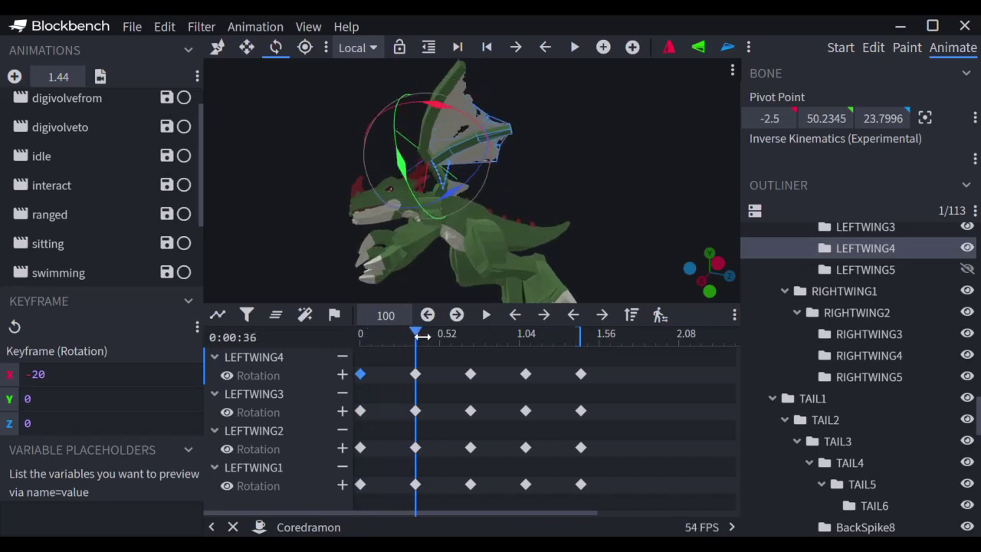
{"action": "left_click", "coordinate": [418, 413]}
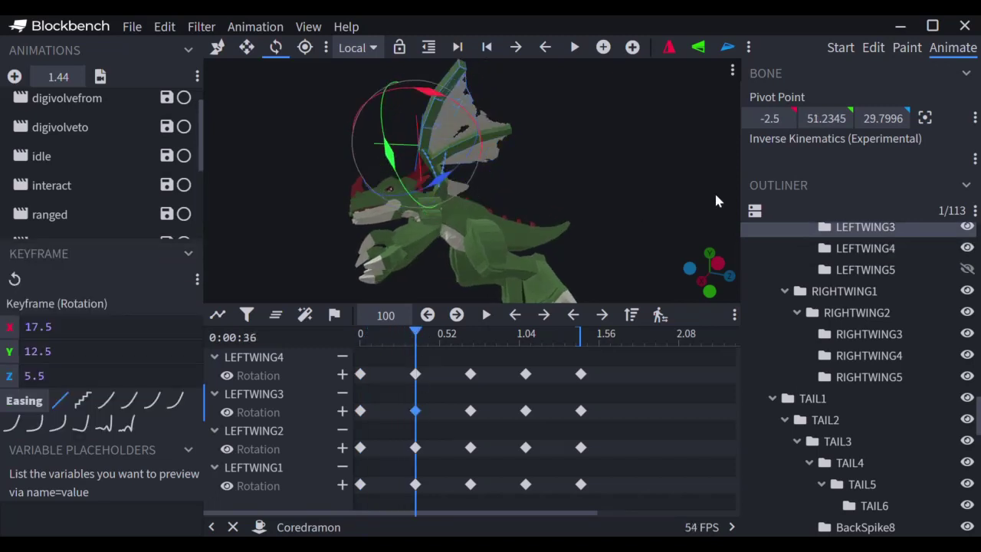
{"action": "key", "text": "KP_1"}
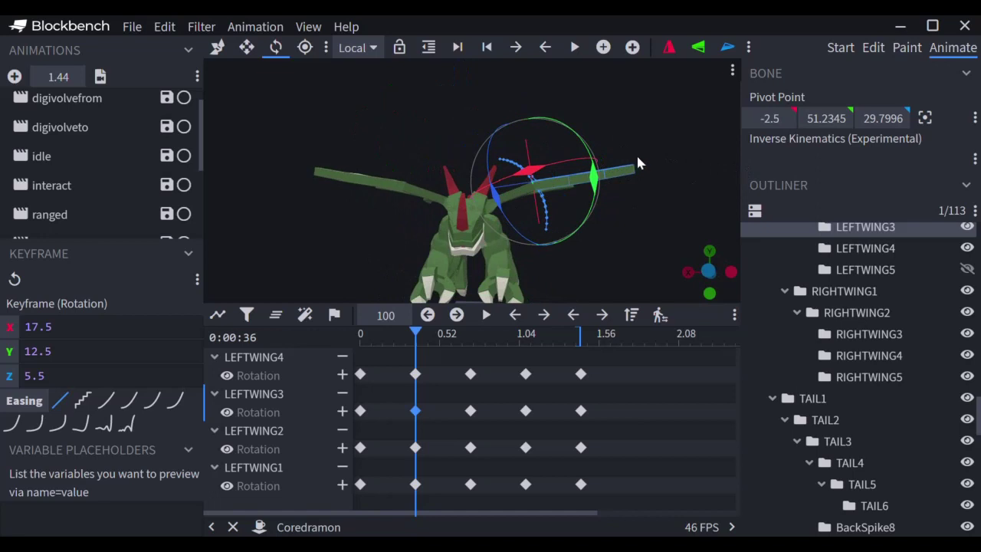
{"action": "left_click", "coordinate": [416, 374]}
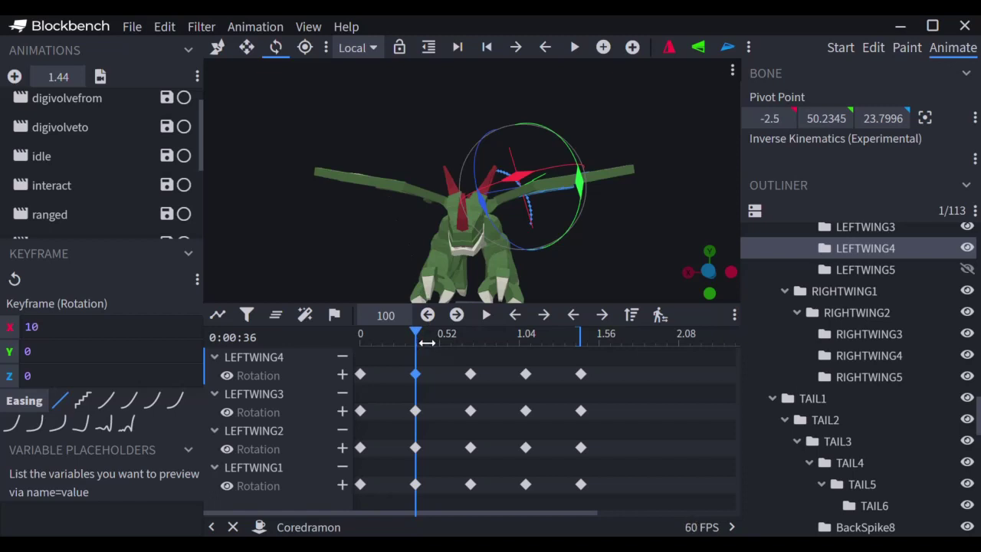
{"action": "left_click", "coordinate": [416, 411]}
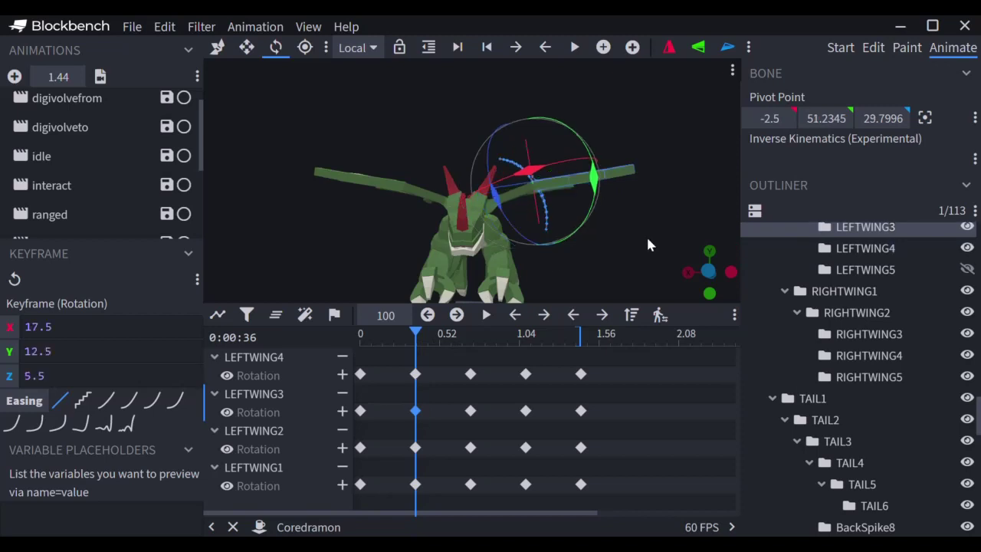
{"action": "left_click_drag", "start_coordinate": [647, 235], "coordinate": [508, 149]}
{"action": "scroll", "coordinate": [508, 149], "scroll_direction": "up", "scroll_amount": 5}
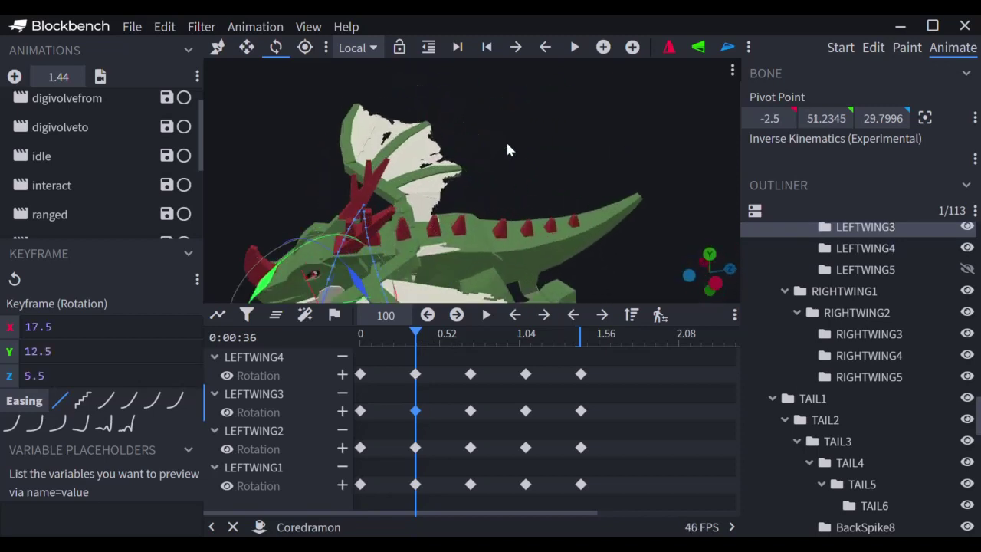
{"action": "scroll", "coordinate": [502, 90], "scroll_direction": "down", "scroll_amount": 5}
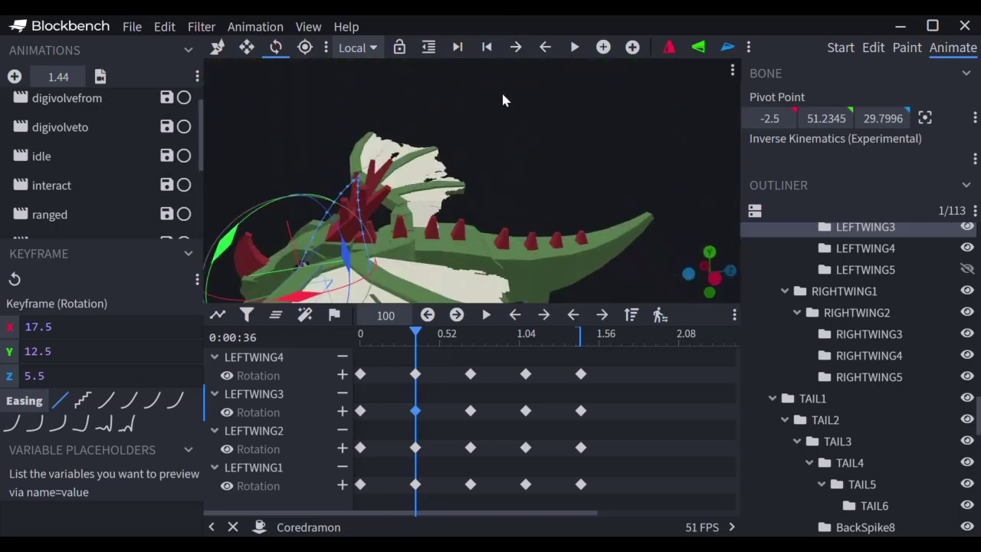
{"action": "left_click_drag", "start_coordinate": [502, 91], "coordinate": [470, 127]}
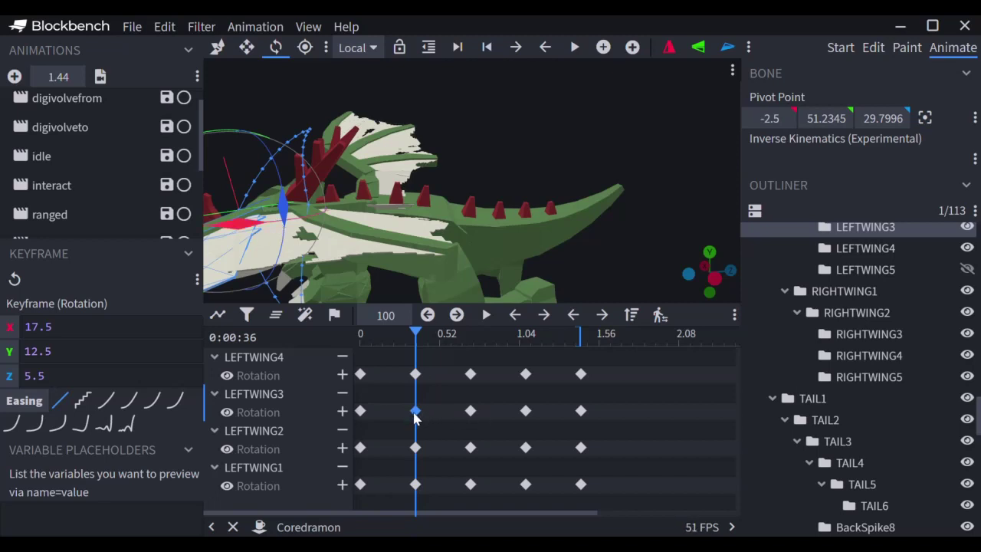
{"action": "mouse_move", "coordinate": [531, 128]}
{"action": "left_mouse_down"}
{"action": "mouse_move", "coordinate": [540, 121]}
{"action": "mouse_move", "coordinate": [537, 134]}
{"action": "left_mouse_up"}
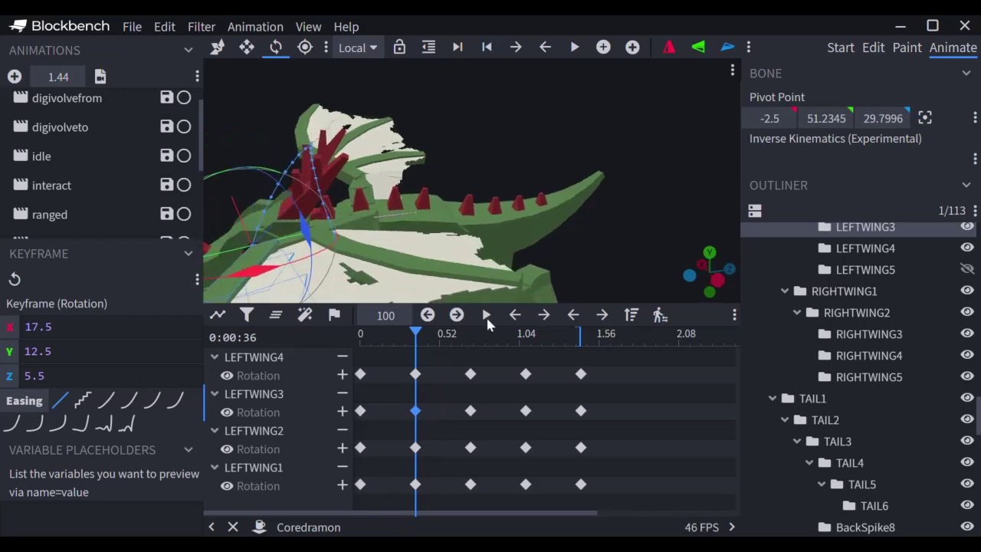
{"action": "left_click_drag", "start_coordinate": [416, 339], "coordinate": [416, 361]}
{"action": "left_click_drag", "start_coordinate": [466, 121], "coordinate": [457, 55]}
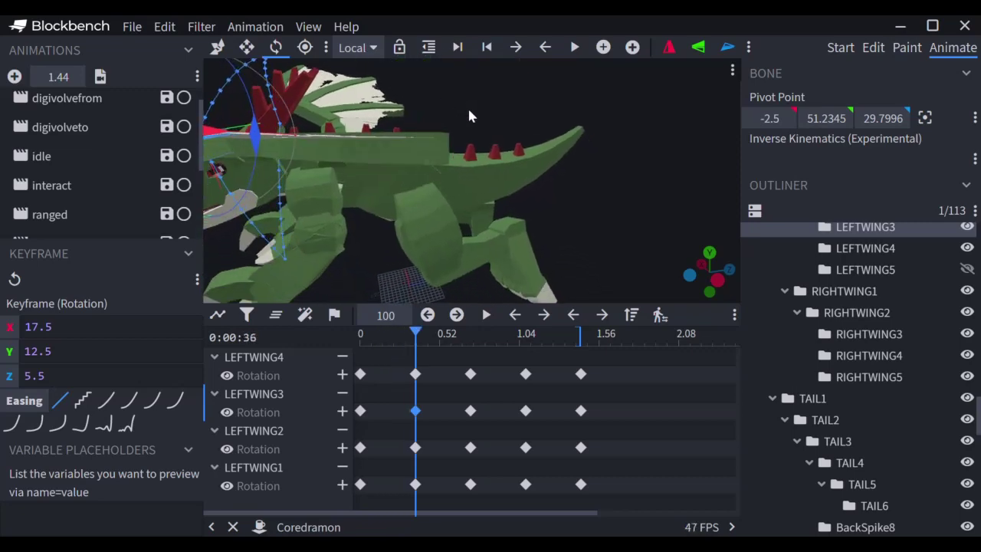
{"action": "left_click_drag", "start_coordinate": [470, 115], "coordinate": [455, 114]}
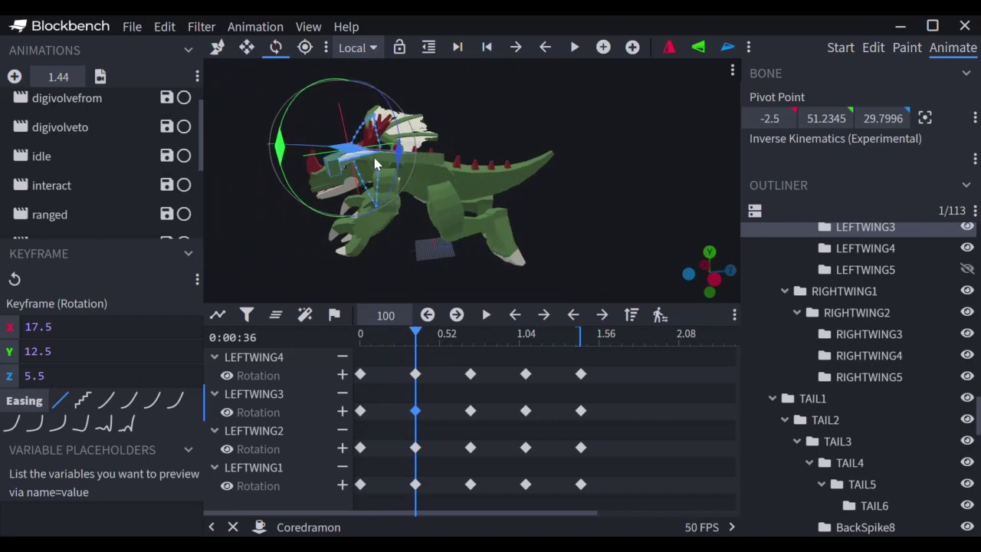
{"action": "left_click_drag", "start_coordinate": [247, 208], "coordinate": [280, 193]}
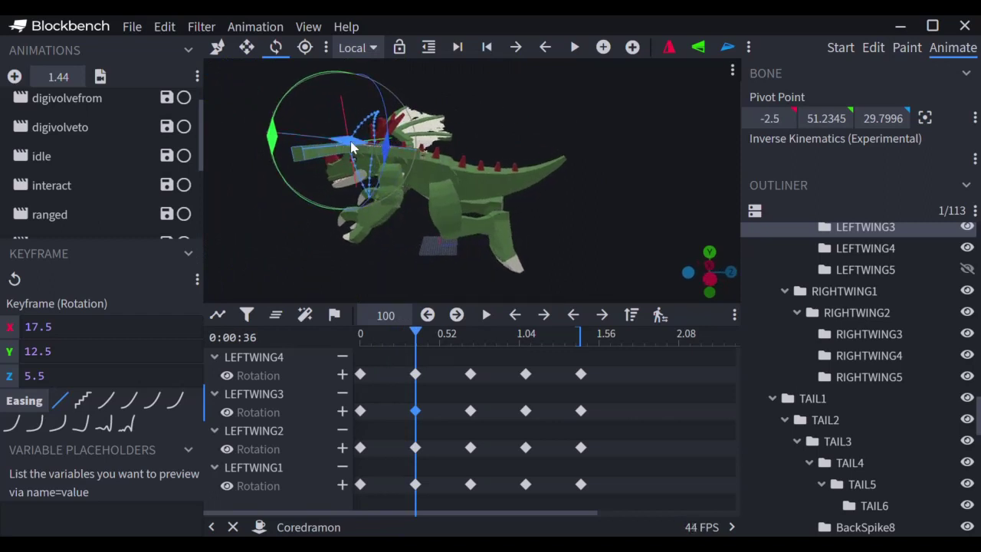
{"action": "left_click_drag", "start_coordinate": [57, 377], "coordinate": [3, 389]}
{"action": "left_click_drag", "start_coordinate": [264, 206], "coordinate": [299, 224]}
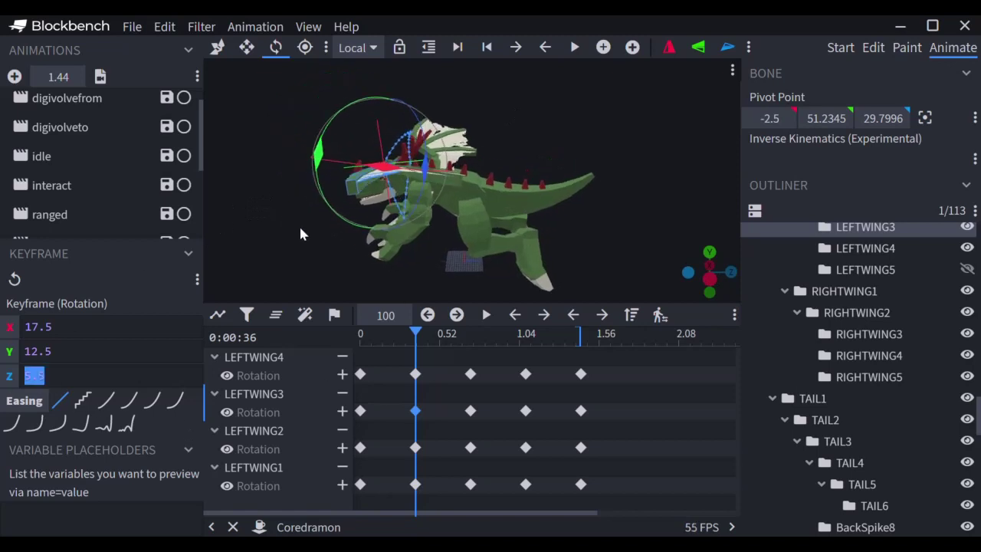
{"action": "scroll", "coordinate": [305, 229], "scroll_direction": "up", "scroll_amount": 4}
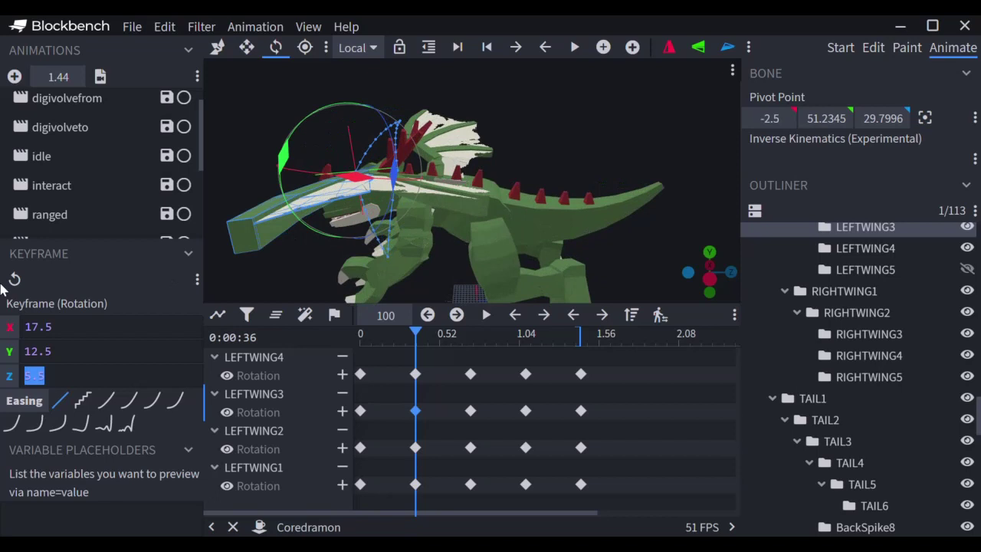
Try setting the keyframe's Z rotation to 0, then undo to keep 5.5
{"action": "left_click", "coordinate": [78, 377]}
{"action": "key", "text": "BackSpace"}
{"action": "key", "text": "BackSpace"}
{"action": "key", "text": "BackSpace"}
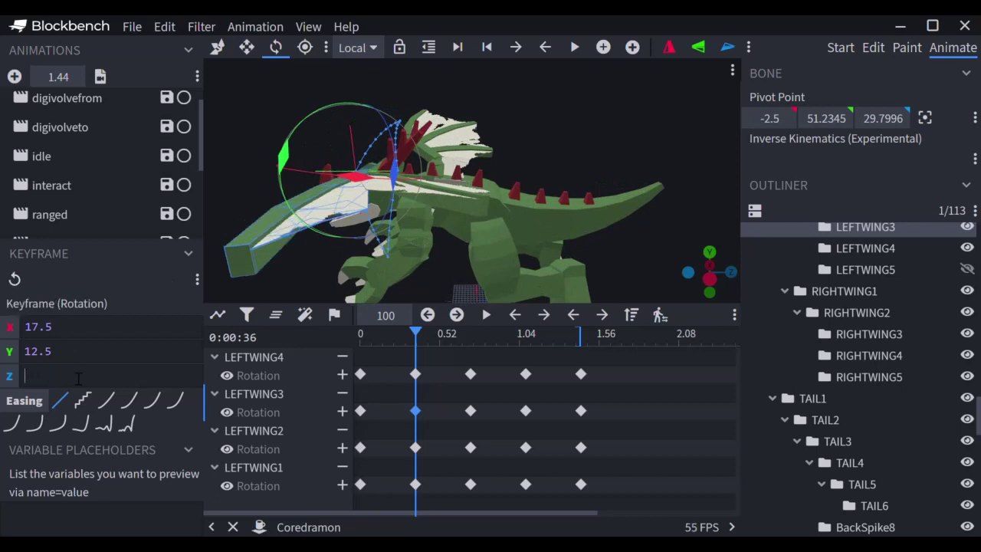
{"action": "type", "text": "0"}
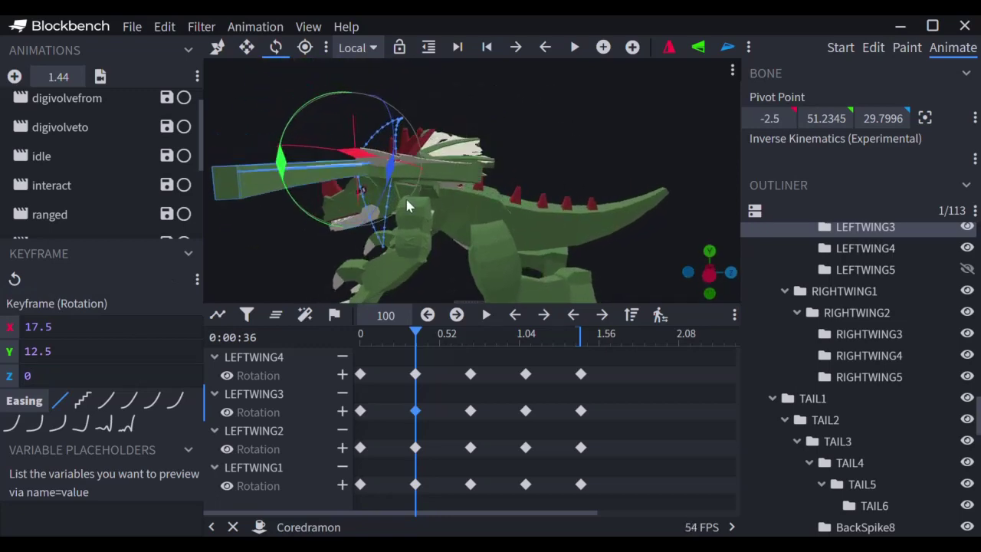
{"action": "key", "text": "ctrl+z"}
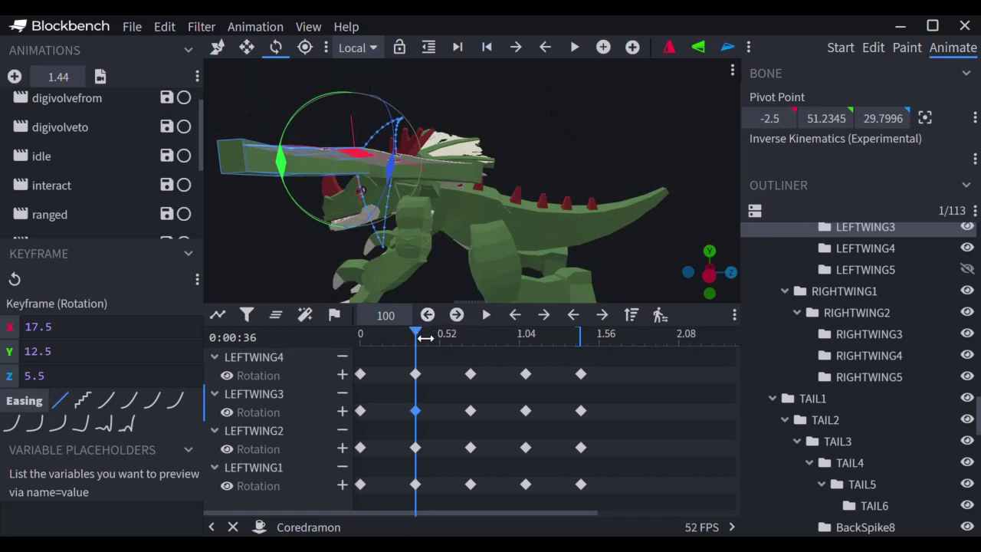
Move to 0.72, select LEFTWING3's keyframe there, and inspect the raised wing
{"action": "left_click_drag", "start_coordinate": [428, 335], "coordinate": [470, 347]}
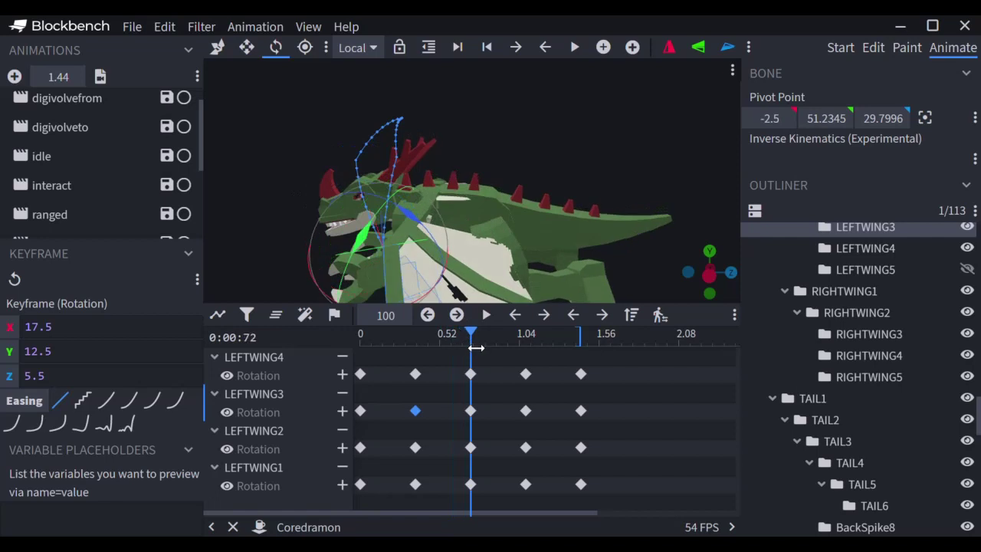
{"action": "left_click", "coordinate": [471, 412]}
{"action": "mouse_move", "coordinate": [529, 148]}
{"action": "left_mouse_down"}
{"action": "mouse_move", "coordinate": [512, 66]}
{"action": "mouse_move", "coordinate": [580, 92]}
{"action": "mouse_move", "coordinate": [537, 130]}
{"action": "left_mouse_up"}
Select LEFTWING4's 0.72 keyframe (rotation 10, 0, 0) and orbit around the left wing to inspect it
{"action": "left_click", "coordinate": [471, 374]}
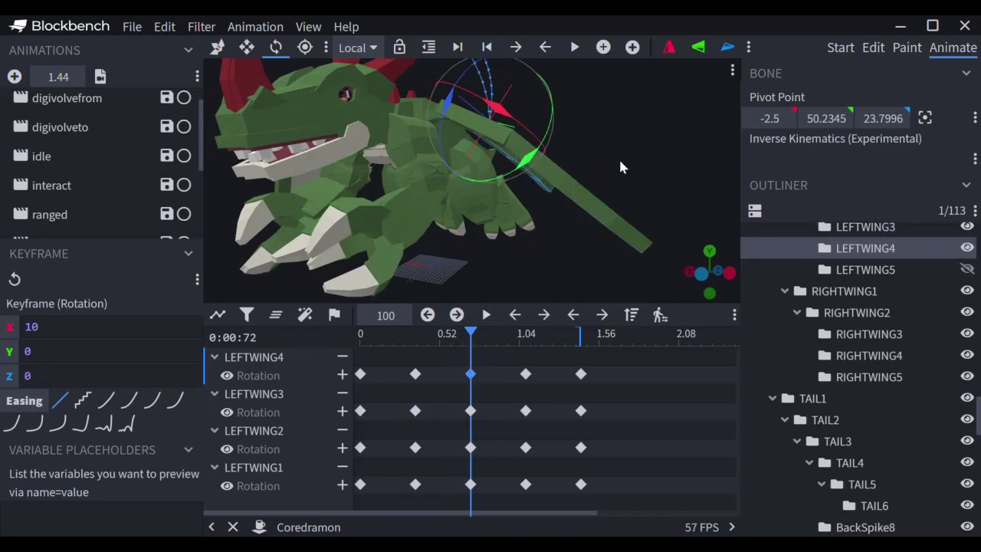
{"action": "left_click_drag", "start_coordinate": [621, 167], "coordinate": [353, 144]}
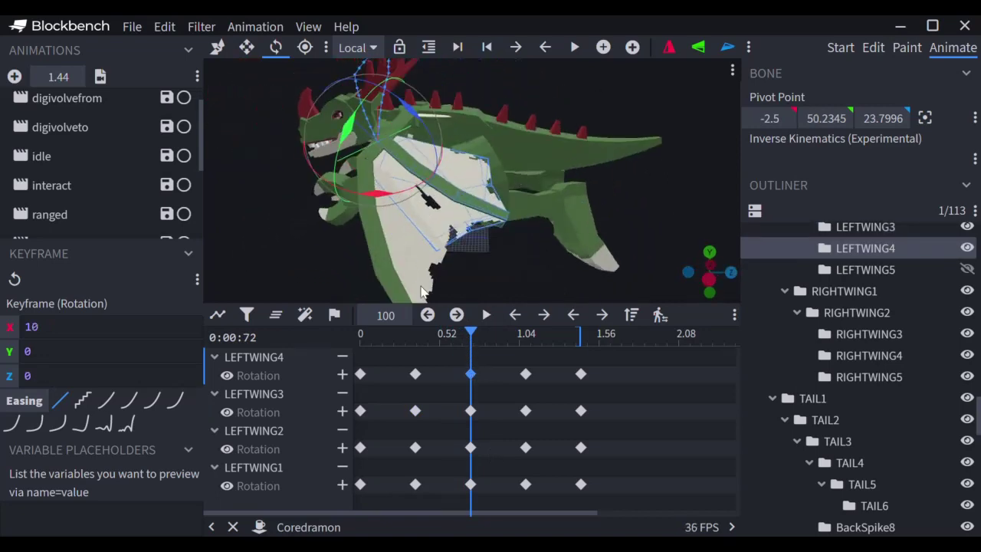
{"action": "left_click_drag", "start_coordinate": [302, 271], "coordinate": [418, 274]}
{"action": "left_click_drag", "start_coordinate": [611, 130], "coordinate": [566, 137]}
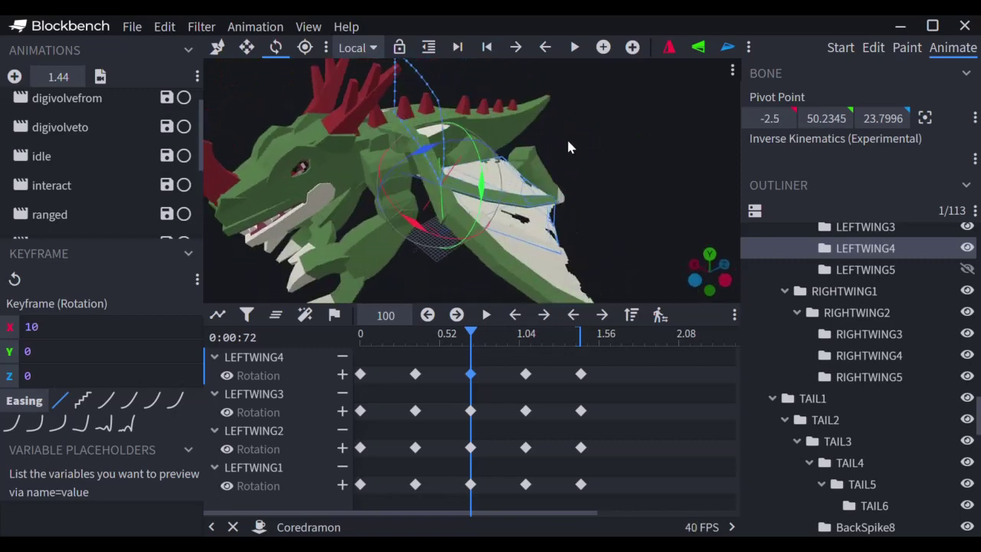
{"action": "left_click_drag", "start_coordinate": [630, 123], "coordinate": [598, 145]}
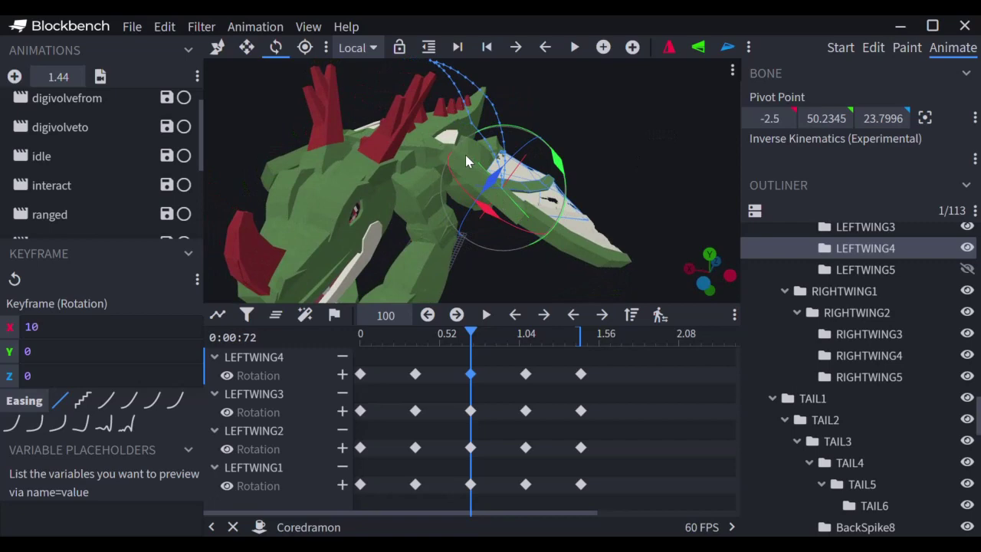
{"action": "left_click_drag", "start_coordinate": [683, 151], "coordinate": [611, 165]}
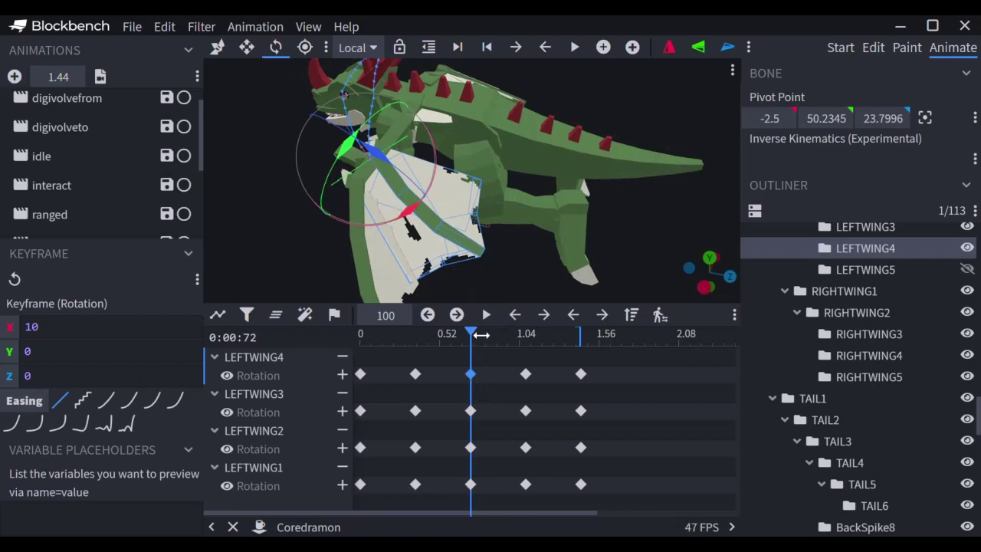
Scrub the flying animation forward to its final keyframe at 1.43 seconds
{"action": "left_click_drag", "start_coordinate": [482, 335], "coordinate": [581, 329]}
{"action": "left_click_drag", "start_coordinate": [665, 168], "coordinate": [594, 183]}
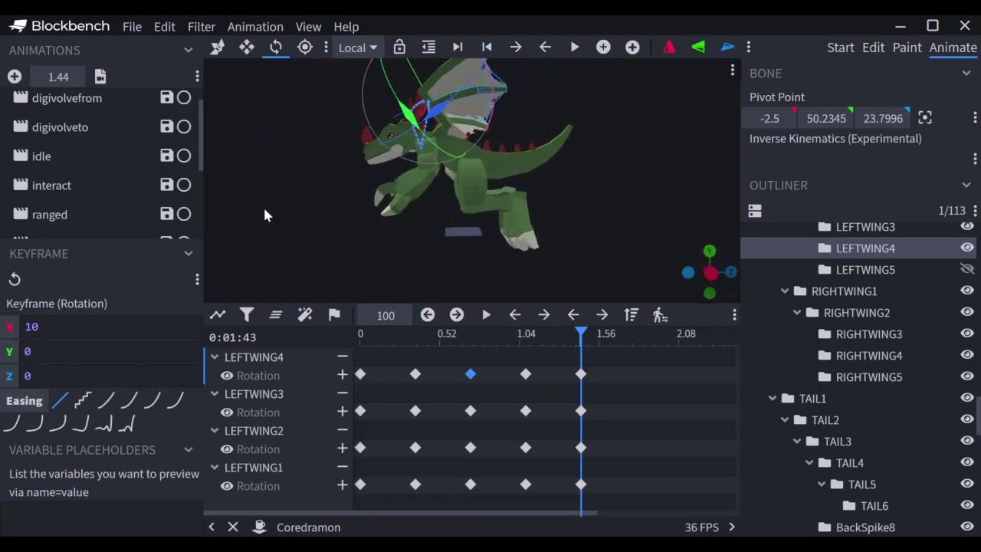
{"action": "left_click_drag", "start_coordinate": [265, 215], "coordinate": [313, 223]}
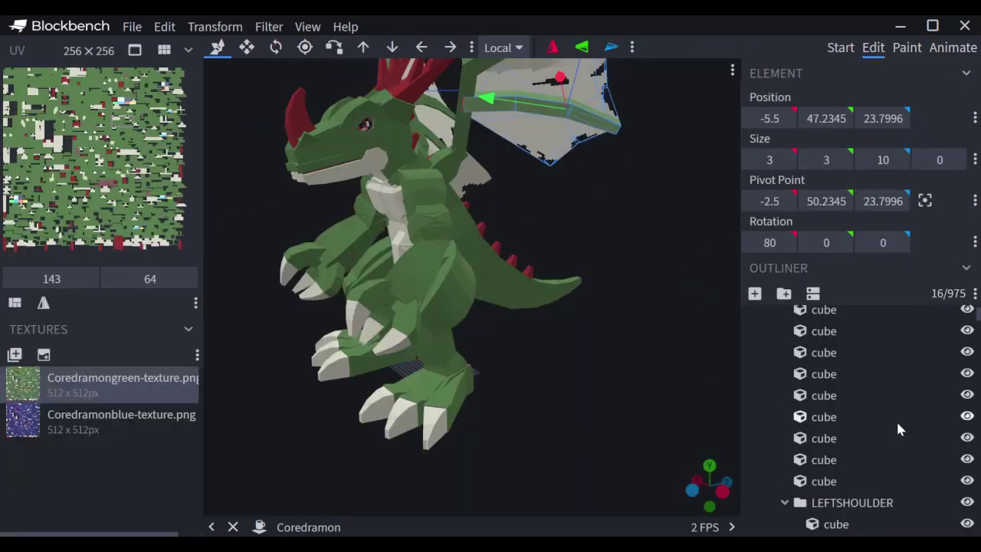
Unhide the LEFTWING5 wing part in the Outliner
{"action": "scroll", "coordinate": [890, 426], "scroll_direction": "down", "scroll_amount": 5}
{"action": "scroll", "coordinate": [888, 426], "scroll_direction": "up", "scroll_amount": 3}
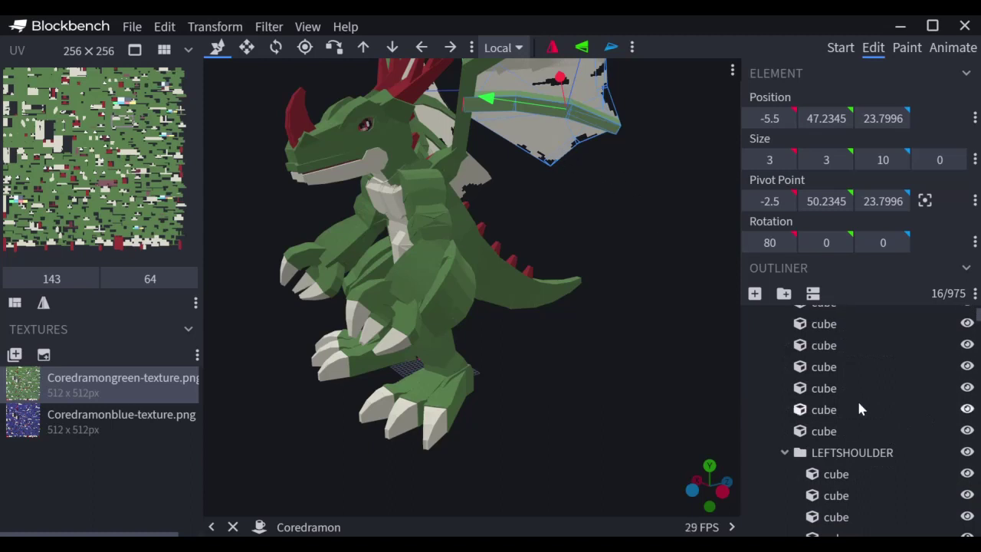
{"action": "scroll", "coordinate": [859, 407], "scroll_direction": "down", "scroll_amount": 5}
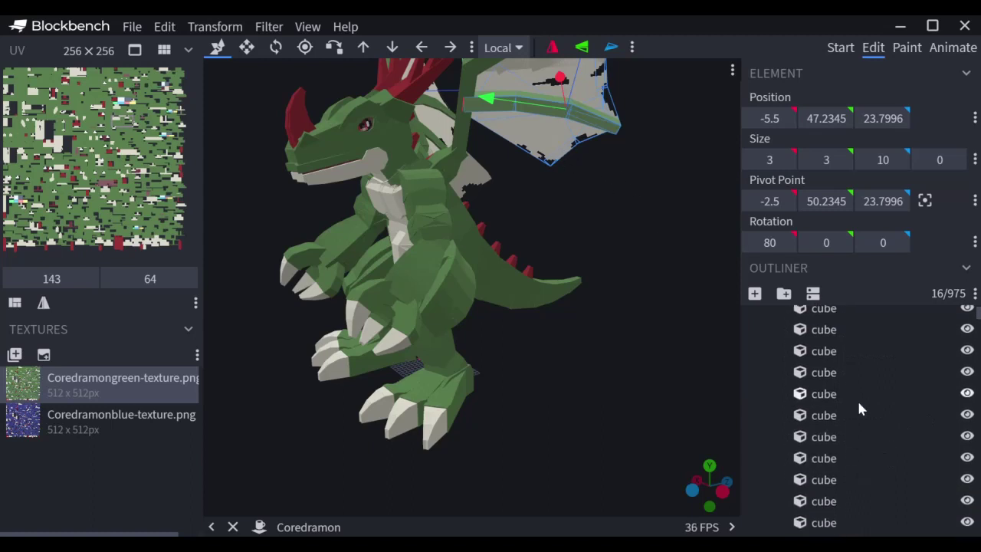
{"action": "left_click", "coordinate": [535, 136]}
{"action": "scroll", "coordinate": [879, 358], "scroll_direction": "down", "scroll_amount": 2}
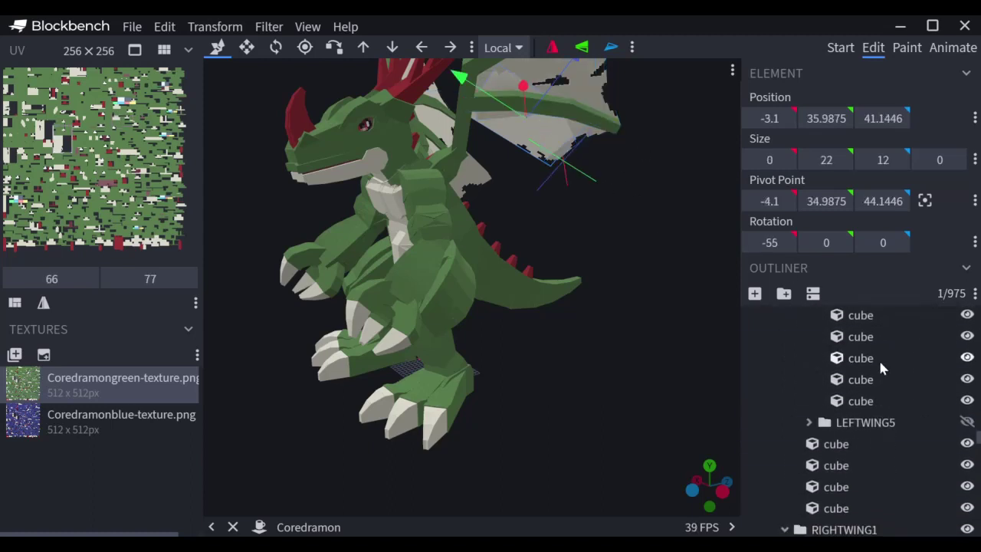
{"action": "left_click", "coordinate": [967, 422]}
Orbit behind the dragon to check the restored wing, then return to the Animate workspace
{"action": "left_click_drag", "start_coordinate": [623, 290], "coordinate": [407, 299]}
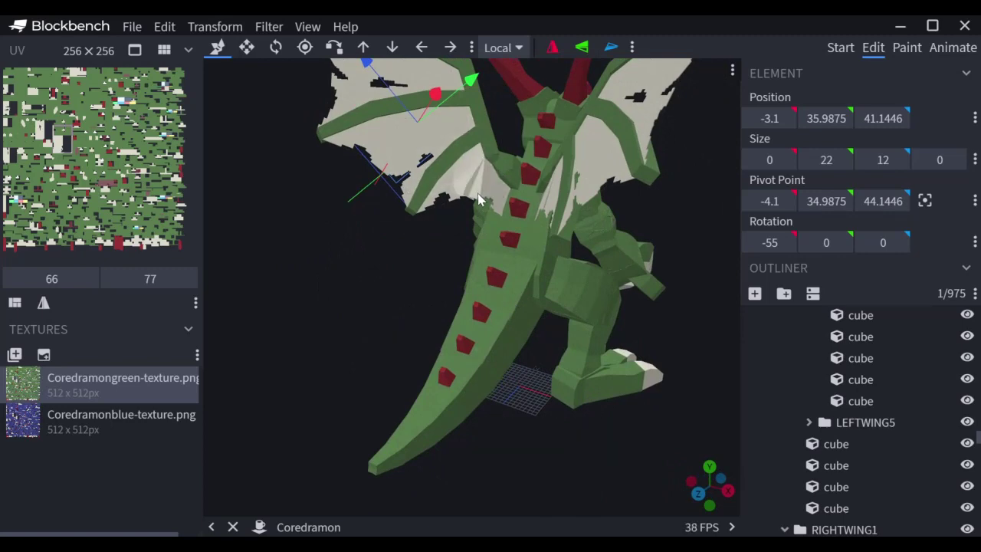
{"action": "scroll", "coordinate": [477, 198], "scroll_direction": "up", "scroll_amount": 2}
{"action": "scroll", "coordinate": [477, 191], "scroll_direction": "up", "scroll_amount": 2}
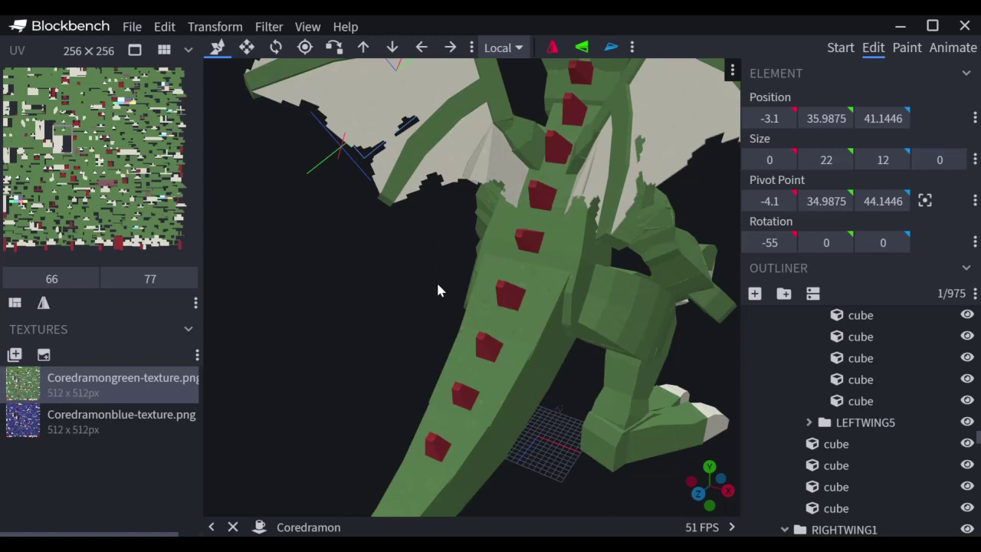
{"action": "right_click_drag", "start_coordinate": [437, 290], "coordinate": [477, 313]}
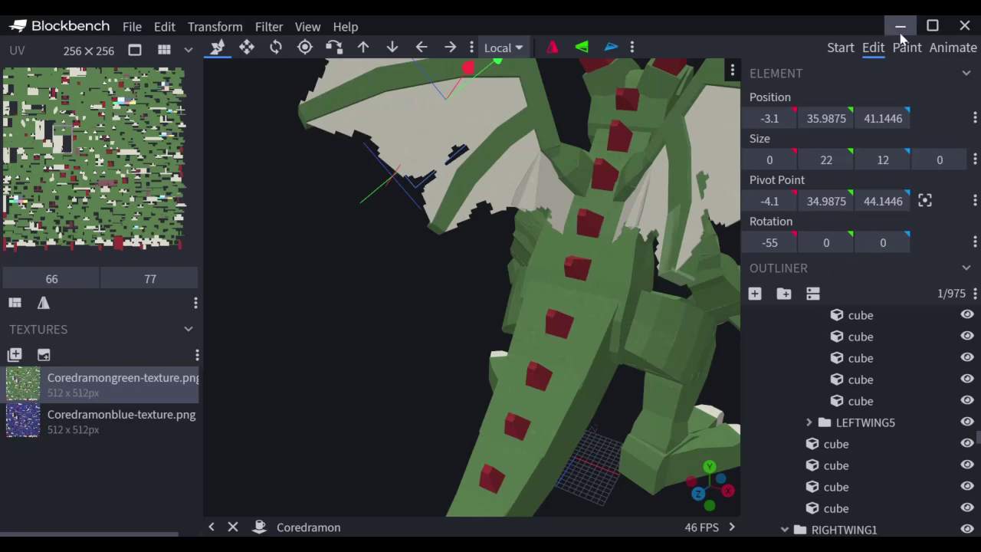
{"action": "left_click", "coordinate": [951, 48]}
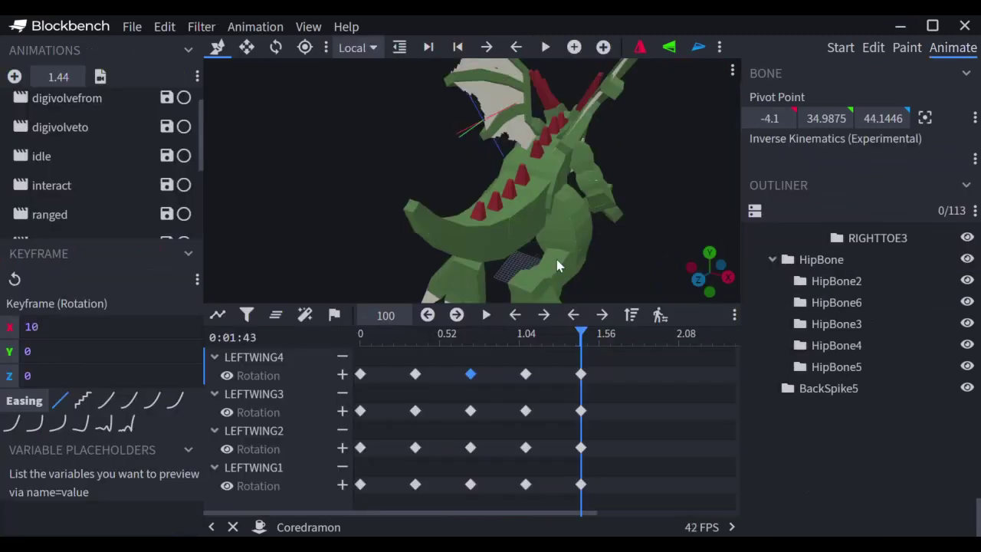
Play the flying animation, watching the wings flap from a side view, then stop it
{"action": "left_click_drag", "start_coordinate": [337, 241], "coordinate": [657, 236]}
{"action": "scroll", "coordinate": [657, 236], "scroll_direction": "down", "scroll_amount": 3}
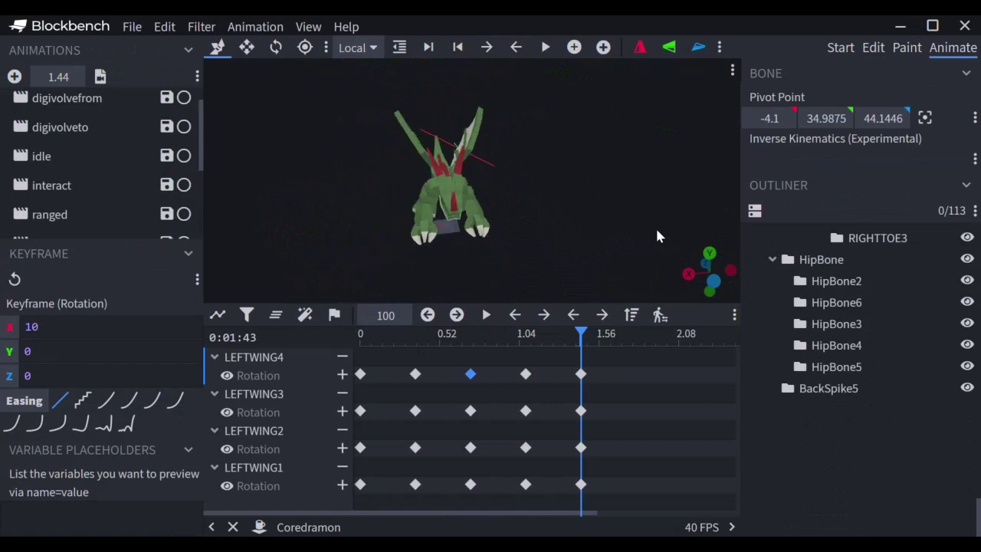
{"action": "left_click", "coordinate": [486, 315]}
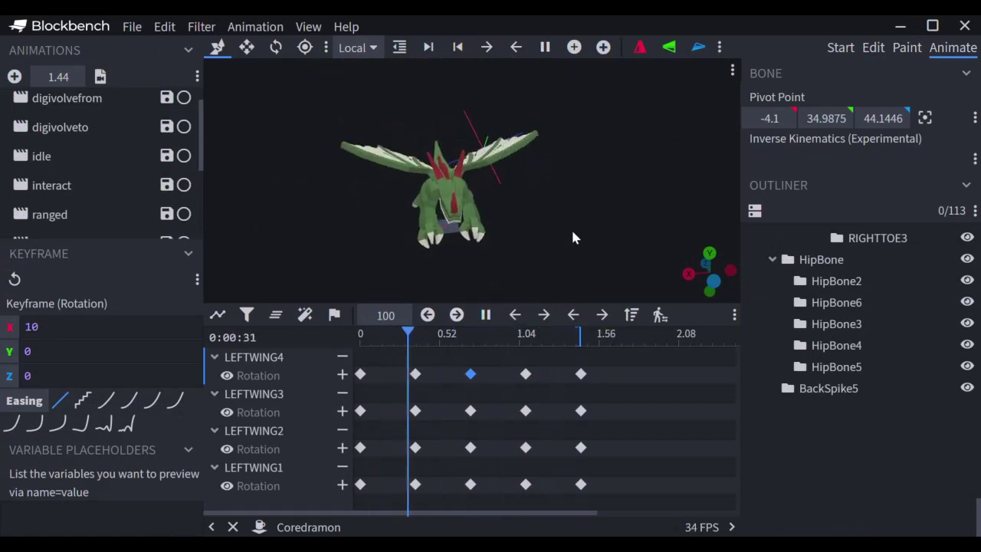
{"action": "left_click_drag", "start_coordinate": [574, 237], "coordinate": [440, 234]}
{"action": "left_click", "coordinate": [486, 315]}
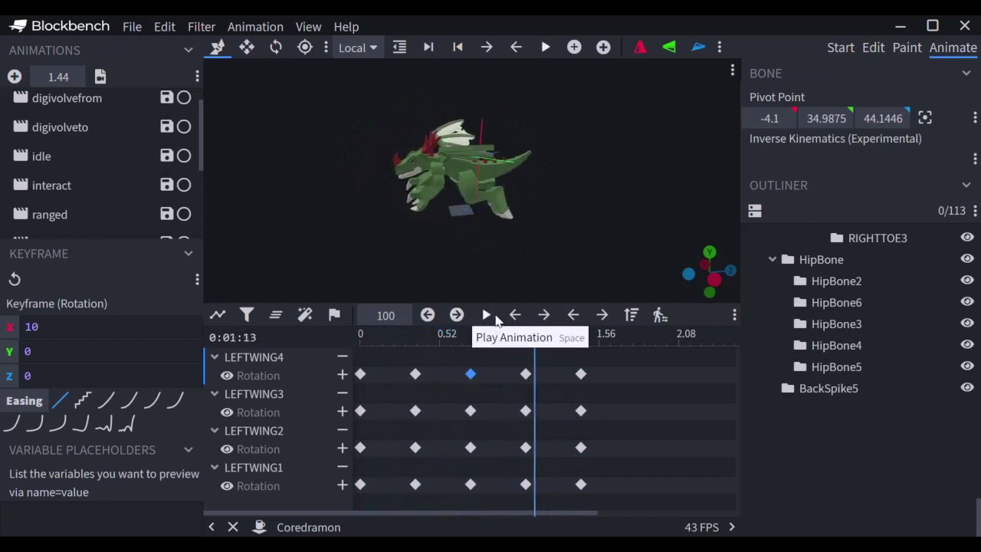
Rewind the playhead to 0 and open the sitting animation
{"action": "left_click_drag", "start_coordinate": [548, 344], "coordinate": [314, 351]}
{"action": "scroll", "coordinate": [70, 135], "scroll_direction": "down", "scroll_amount": 5}
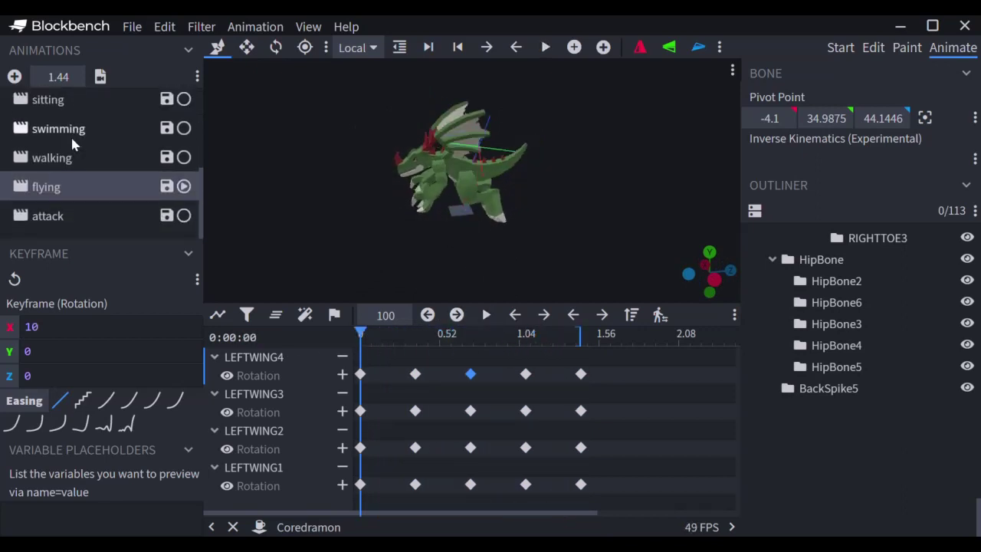
{"action": "left_click", "coordinate": [49, 101]}
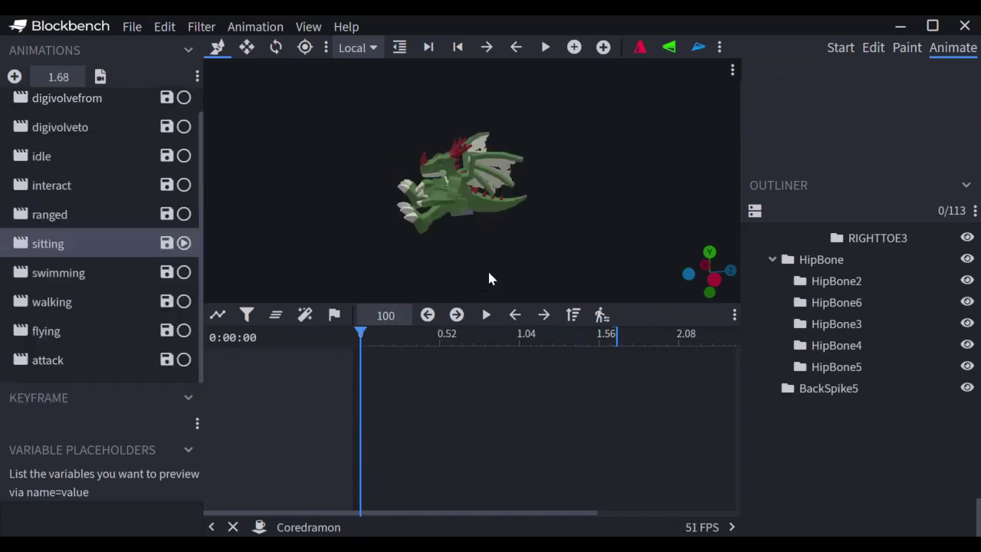
Play and pause the sitting animation, reset it to 0, then go back to the Edit workspace
{"action": "left_click_drag", "start_coordinate": [500, 252], "coordinate": [513, 217]}
{"action": "scroll", "coordinate": [538, 193], "scroll_direction": "up", "scroll_amount": 3}
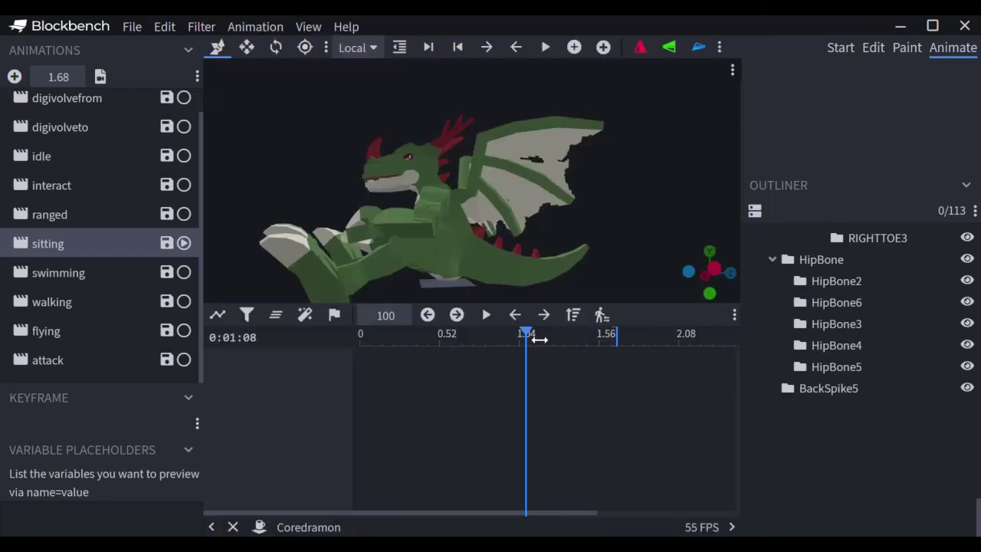
{"action": "left_click", "coordinate": [485, 311]}
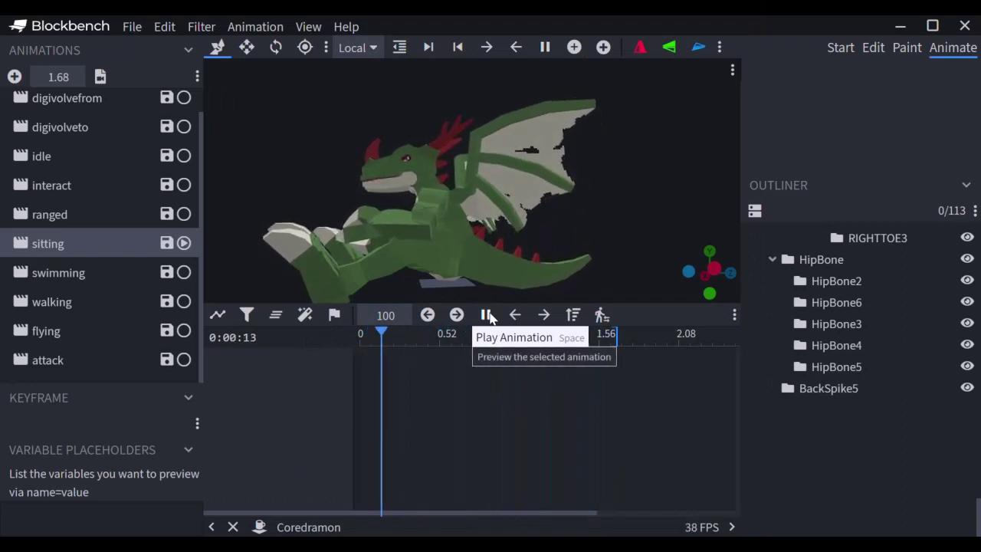
{"action": "left_click", "coordinate": [489, 316]}
{"action": "left_click", "coordinate": [359, 335]}
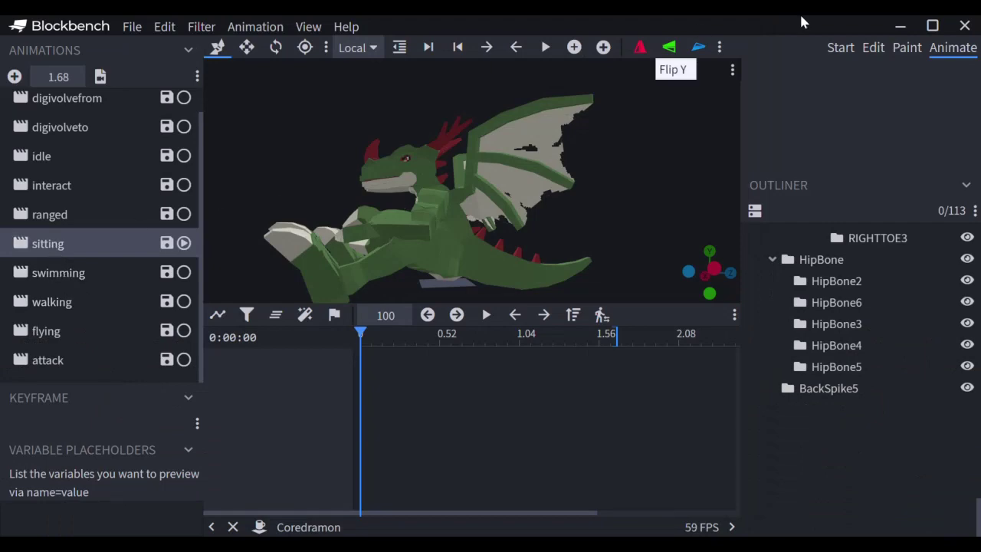
{"action": "left_click", "coordinate": [874, 47]}
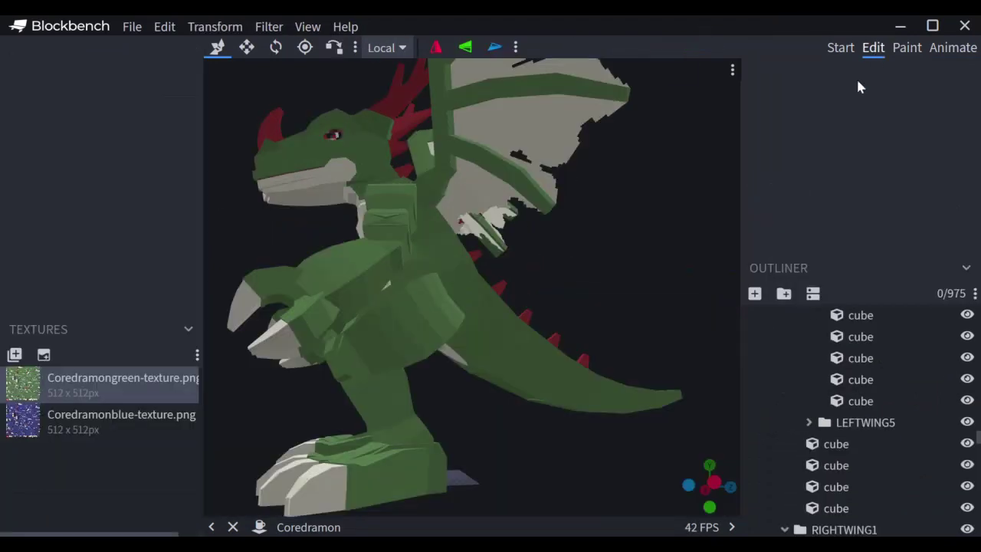
Orbit around the dragon and select the wing membrane cube (rotation 85, 0, 0, size 0 × 25 × 12)
{"action": "left_click_drag", "start_coordinate": [622, 260], "coordinate": [543, 281]}
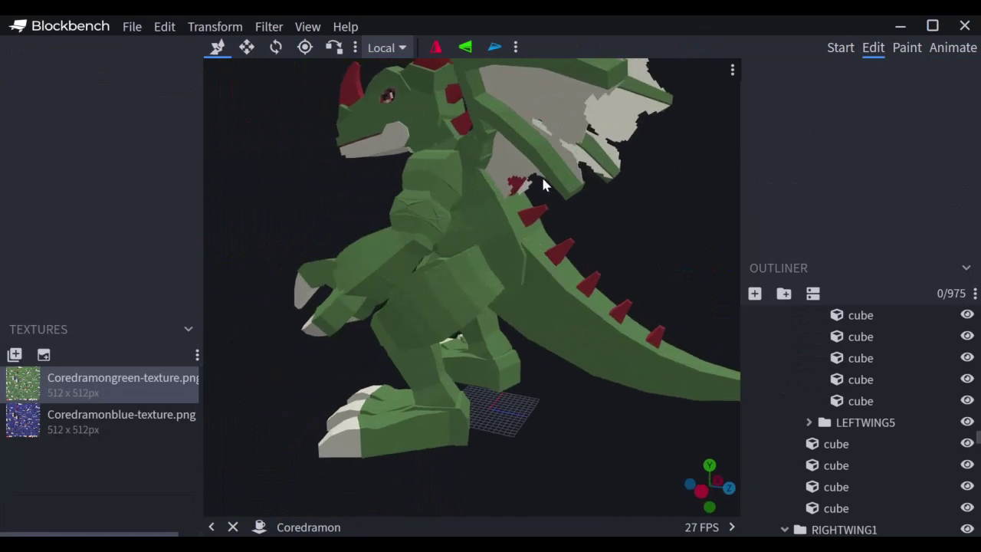
{"action": "left_click_drag", "start_coordinate": [576, 207], "coordinate": [523, 270]}
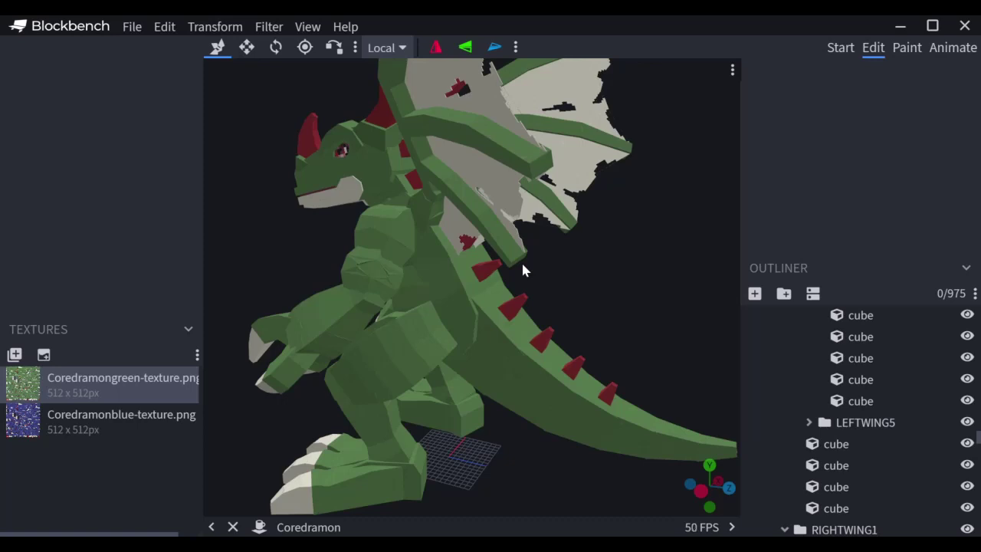
{"action": "left_click_drag", "start_coordinate": [522, 270], "coordinate": [511, 136]}
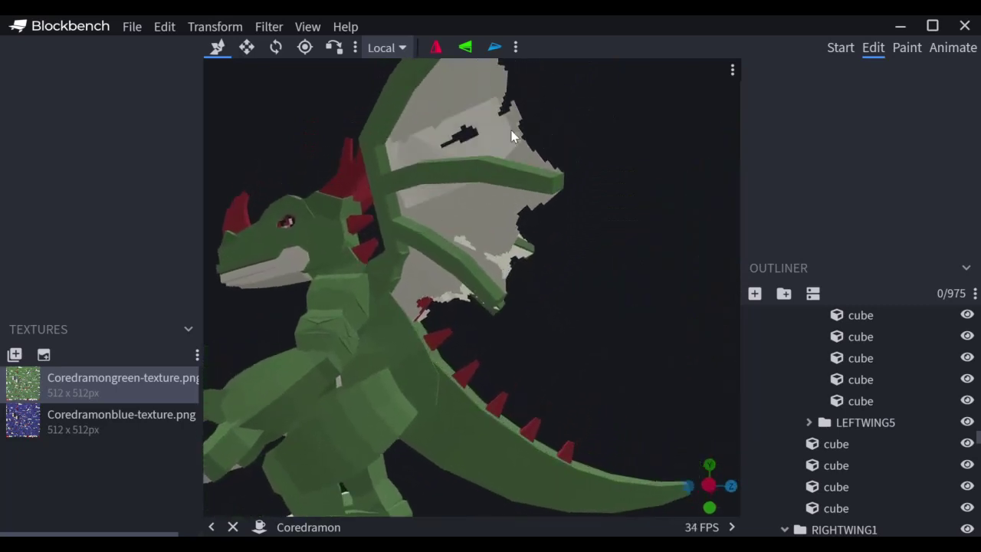
{"action": "left_click", "coordinate": [510, 136]}
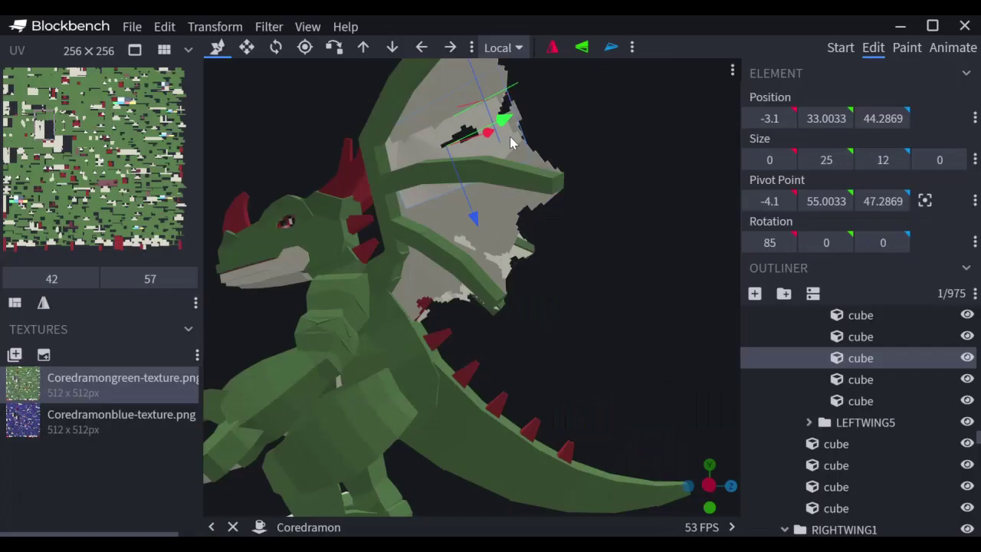
{"action": "left_click_drag", "start_coordinate": [674, 138], "coordinate": [661, 164]}
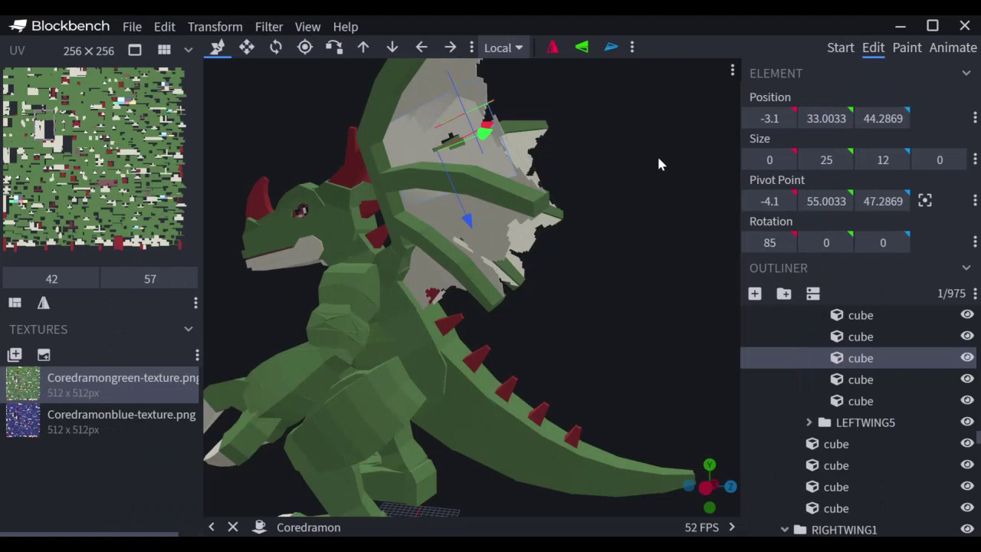
{"action": "left_click_drag", "start_coordinate": [657, 154], "coordinate": [630, 305]}
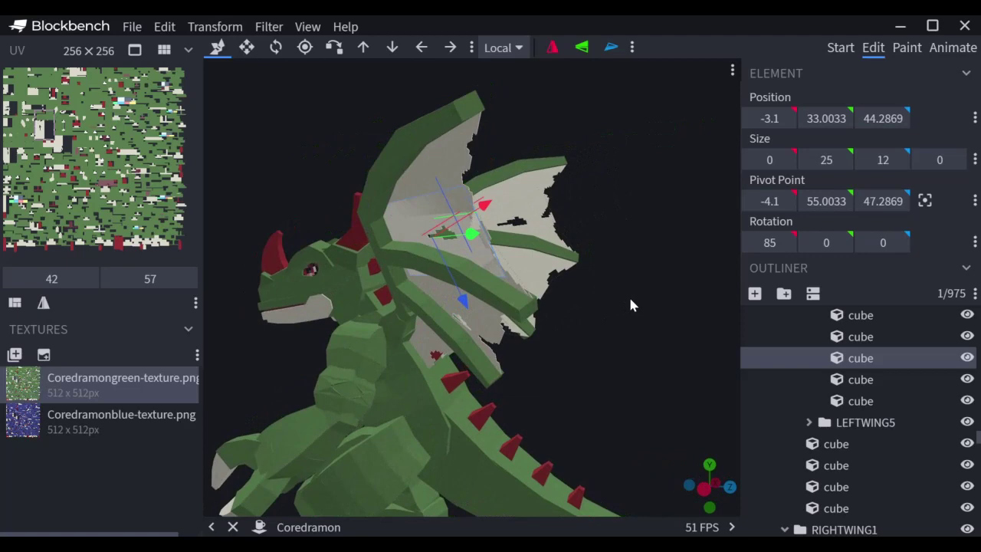
{"action": "left_click_drag", "start_coordinate": [630, 300], "coordinate": [496, 432]}
{"action": "scroll", "coordinate": [625, 298], "scroll_direction": "up", "scroll_amount": 6}
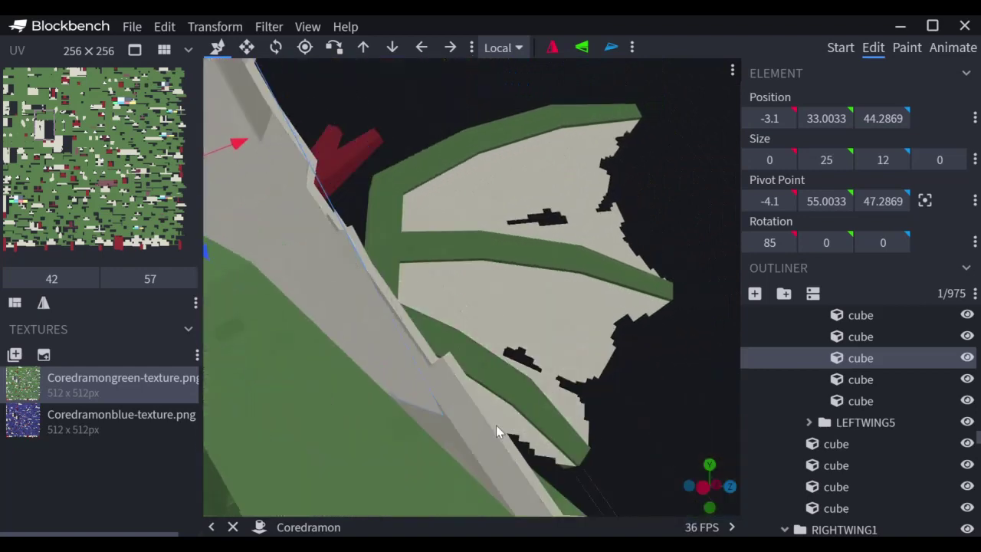
{"action": "scroll", "coordinate": [618, 414], "scroll_direction": "down", "scroll_amount": 4}
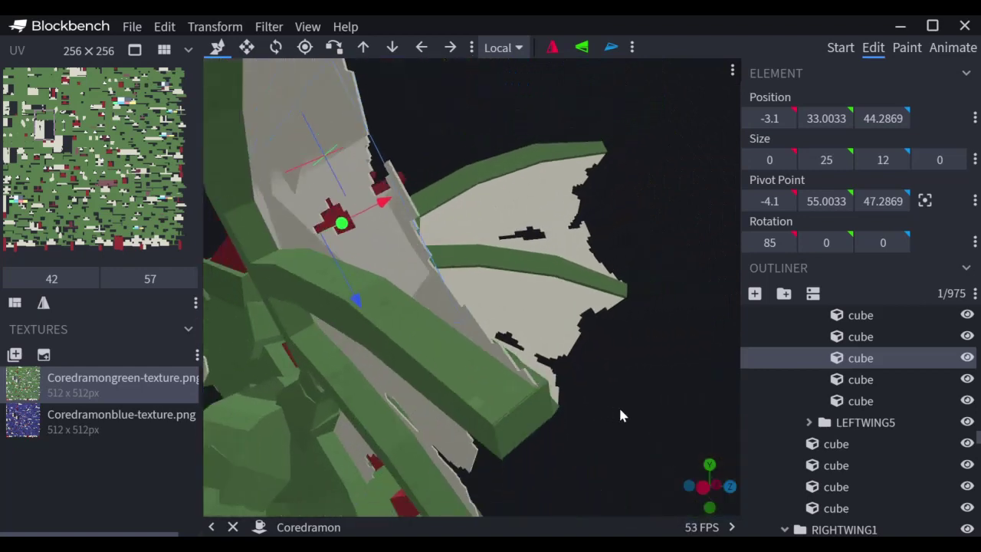
{"action": "left_click_drag", "start_coordinate": [642, 455], "coordinate": [609, 455]}
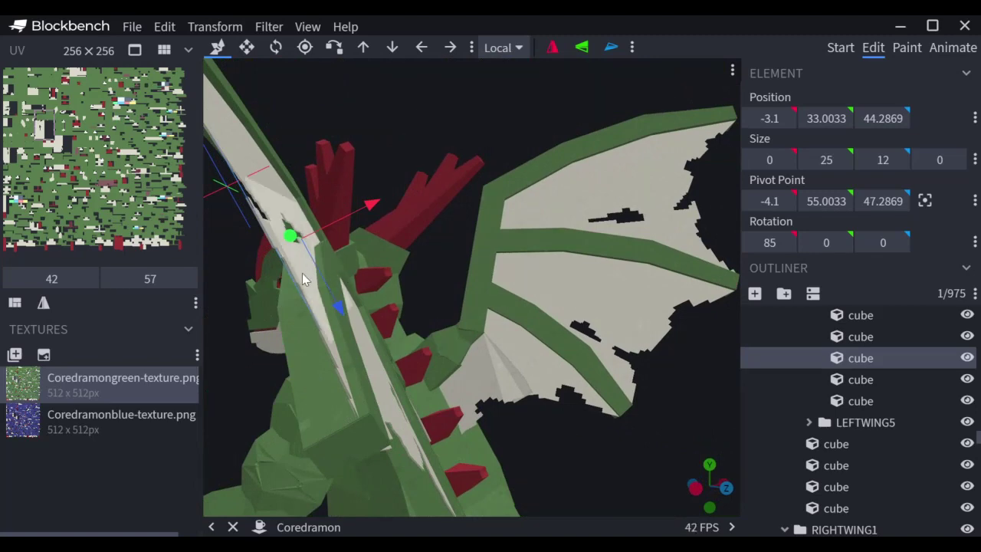
{"action": "key", "text": "ctrl+z"}
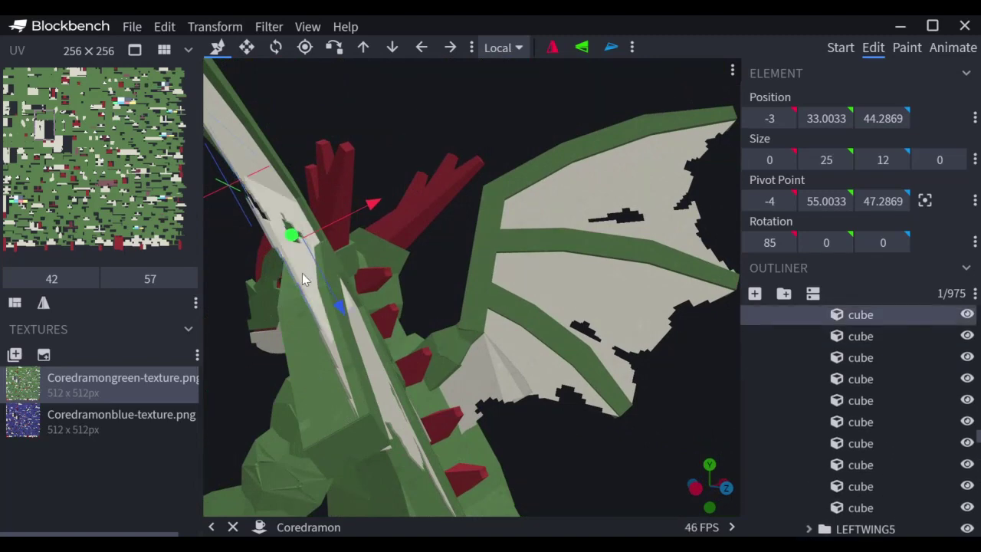
{"action": "left_click_drag", "start_coordinate": [269, 282], "coordinate": [246, 266]}
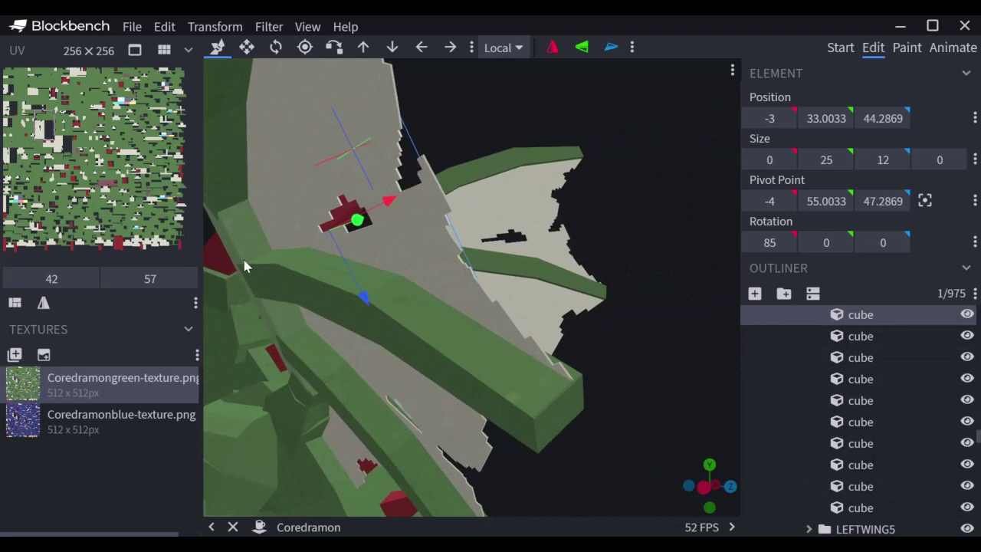
{"action": "key", "text": "ctrl+y"}
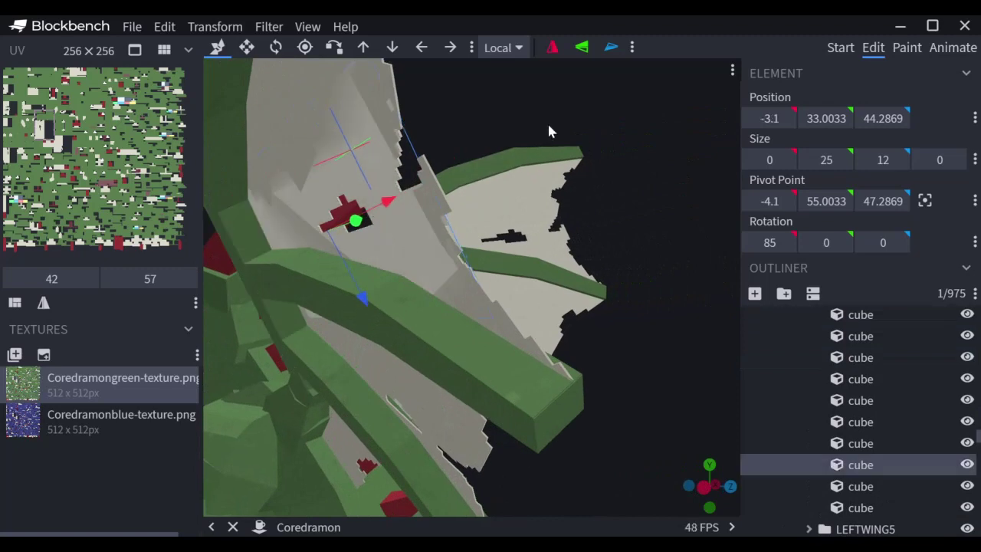
Set the paint colour to red #e12323 with the Paint Bucket, then return to Edit mode
{"action": "left_click", "coordinate": [909, 47]}
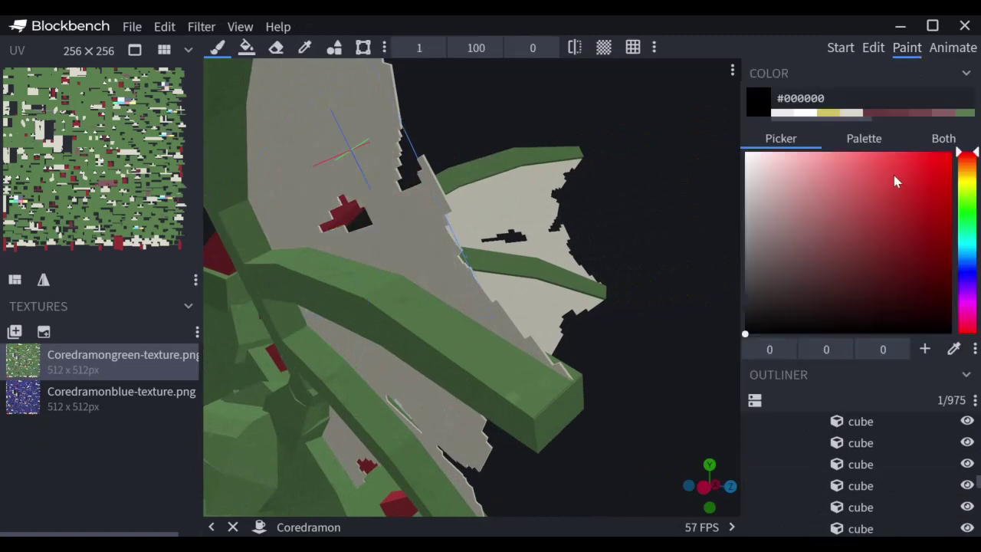
{"action": "left_click", "coordinate": [920, 174]}
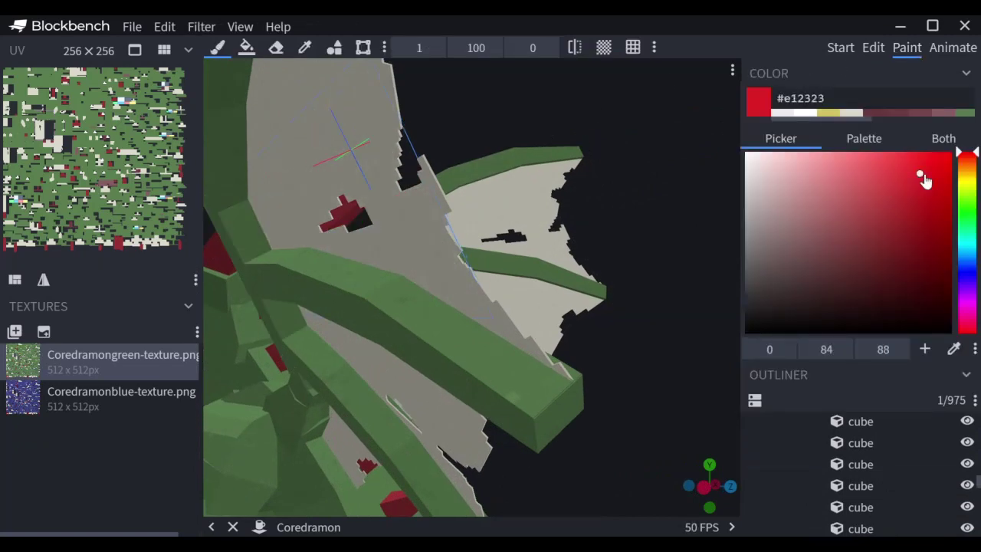
{"action": "left_click", "coordinate": [246, 48]}
{"action": "left_click_drag", "start_coordinate": [675, 168], "coordinate": [853, 97]}
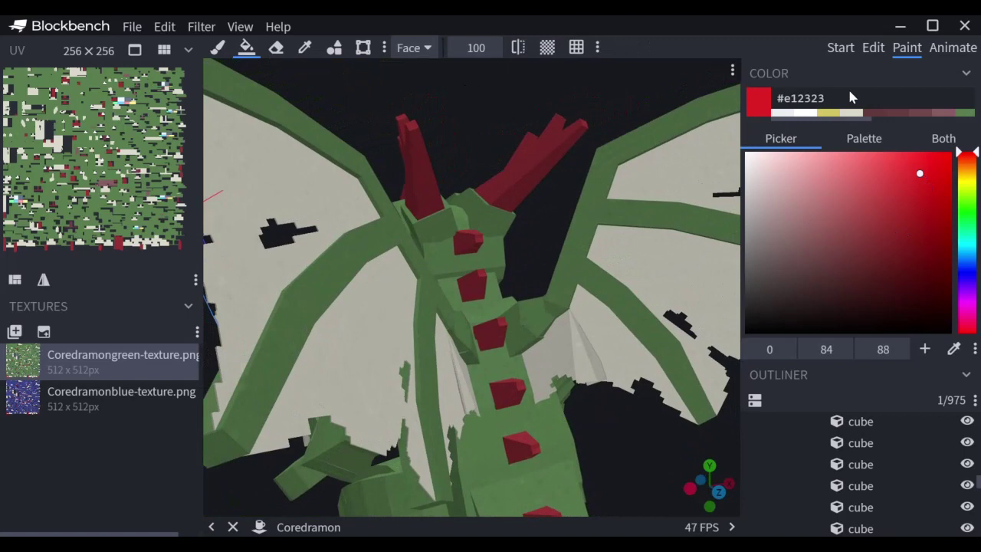
{"action": "left_click", "coordinate": [874, 48]}
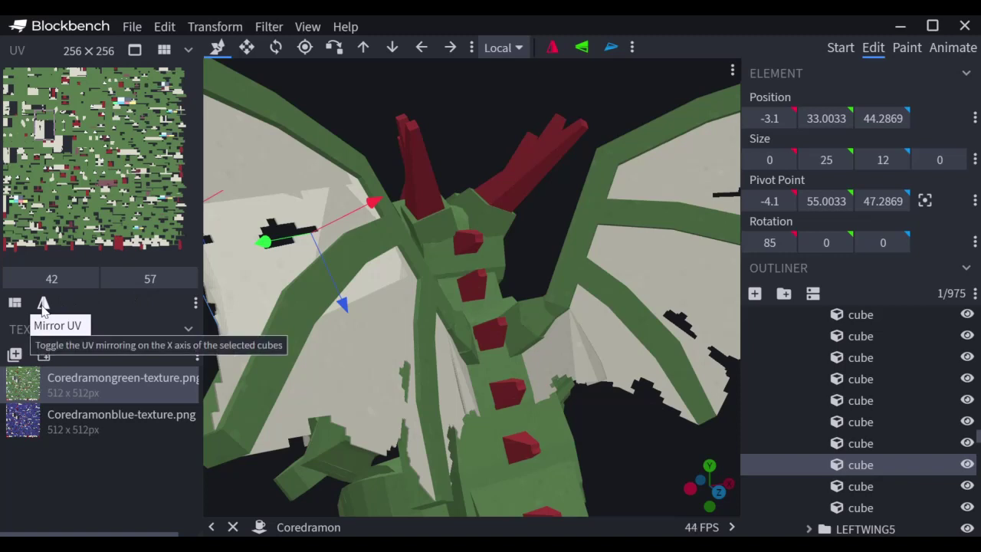
{"action": "left_click_drag", "start_coordinate": [356, 112], "coordinate": [380, 128]}
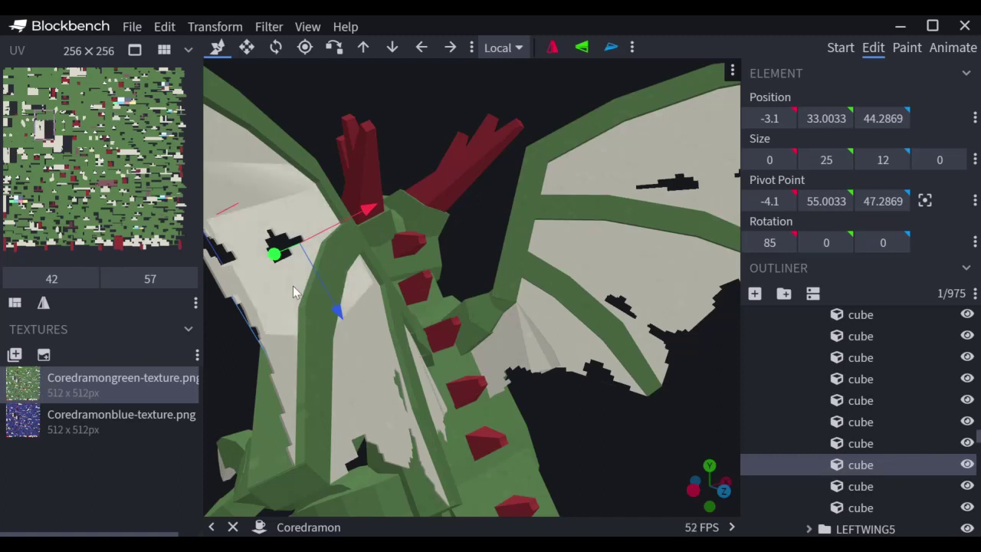
{"action": "scroll", "coordinate": [314, 184], "scroll_direction": "down", "scroll_amount": 4}
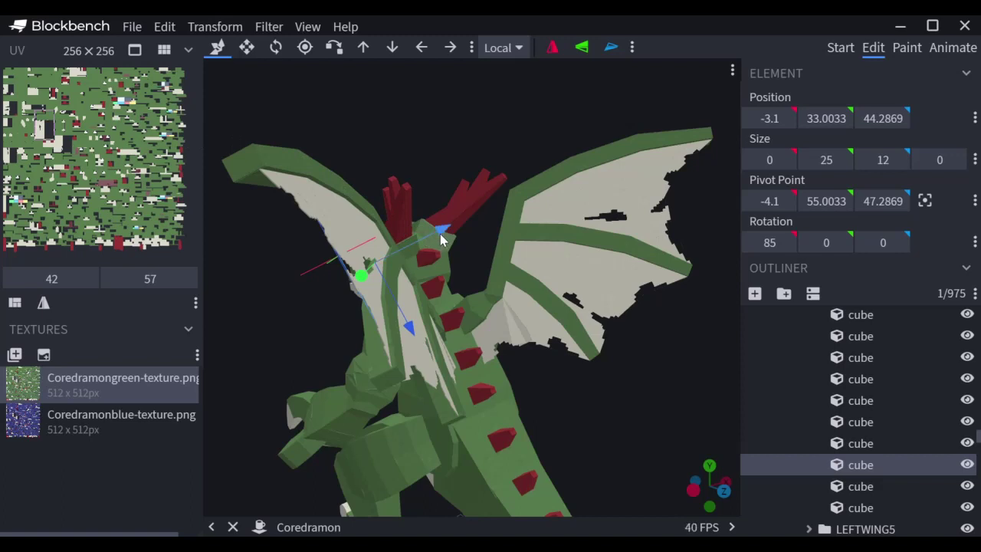
{"action": "mouse_move", "coordinate": [442, 230]}
{"action": "left_mouse_down"}
{"action": "mouse_move", "coordinate": [511, 184]}
{"action": "mouse_move", "coordinate": [533, 183]}
{"action": "left_mouse_up"}
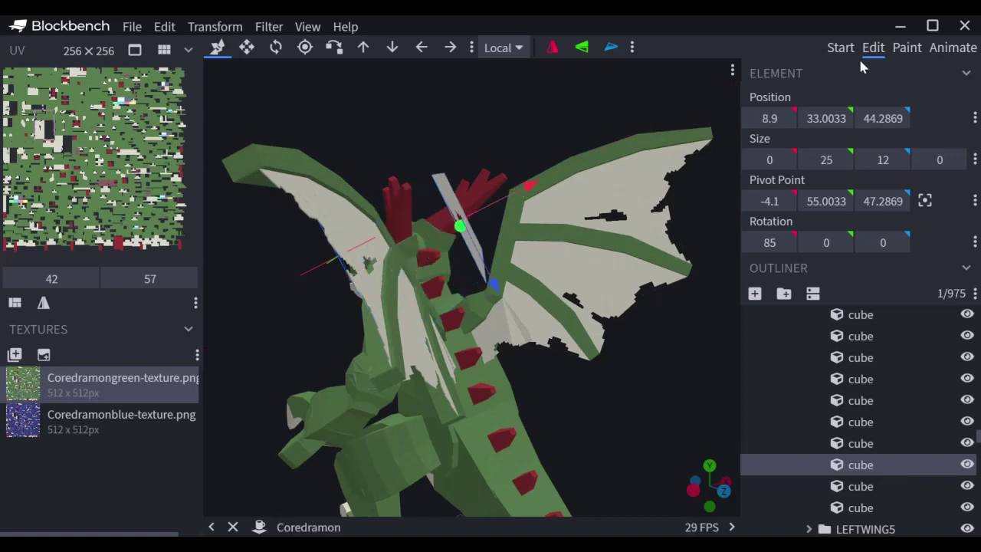
Switch to Paint and set the Paint Bucket to Connected Colors fill mode
{"action": "left_click", "coordinate": [906, 49]}
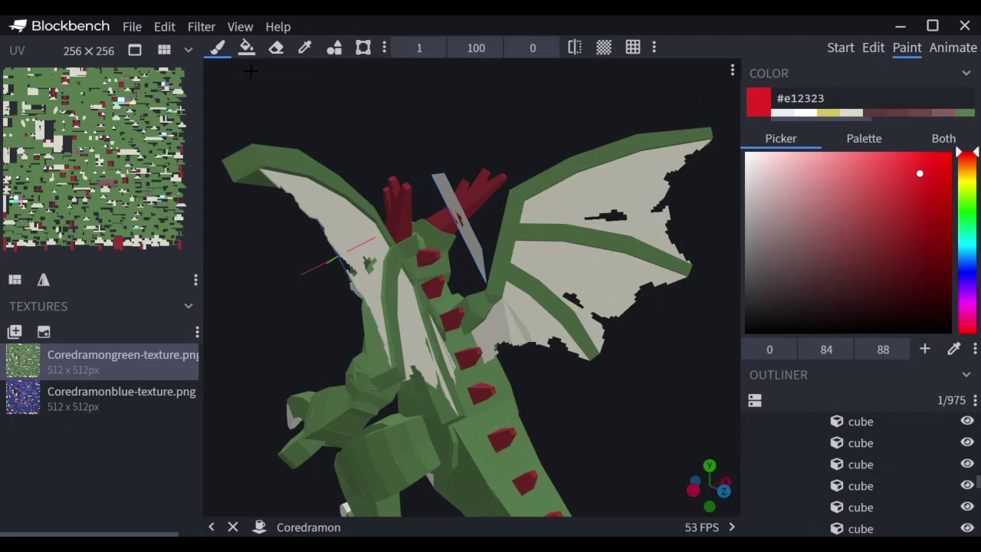
{"action": "left_click", "coordinate": [246, 48]}
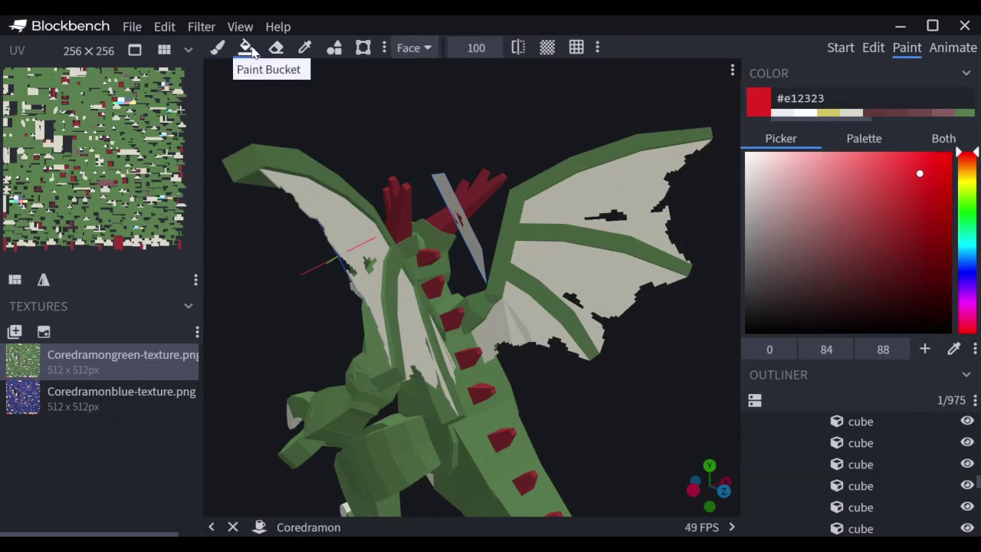
{"action": "left_click", "coordinate": [427, 48]}
{"action": "left_click", "coordinate": [444, 119]}
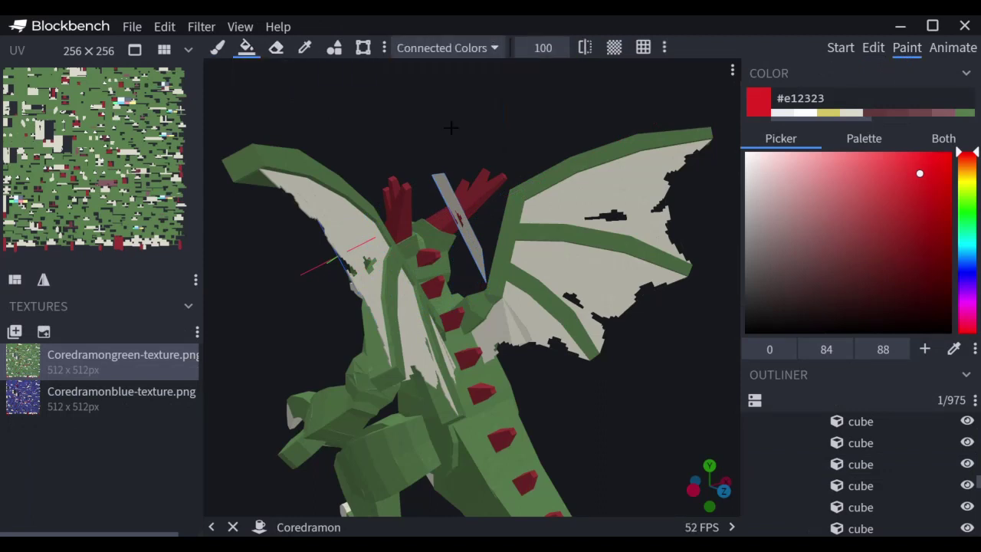
Fill the membrane panel's face solid red #e12323, then undo the fill
{"action": "left_click_drag", "start_coordinate": [492, 87], "coordinate": [452, 105]}
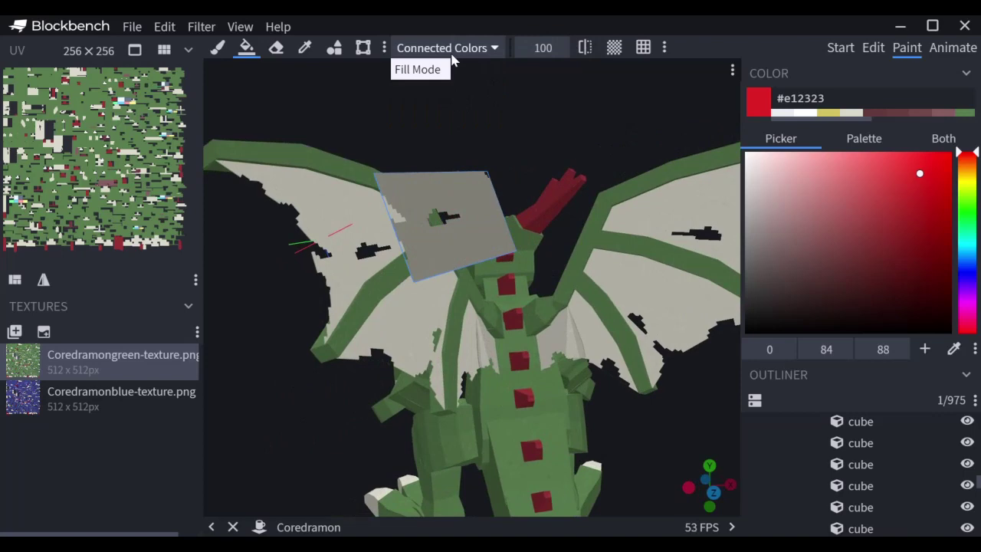
{"action": "left_click_drag", "start_coordinate": [508, 110], "coordinate": [471, 130]}
{"action": "left_click", "coordinate": [461, 150]}
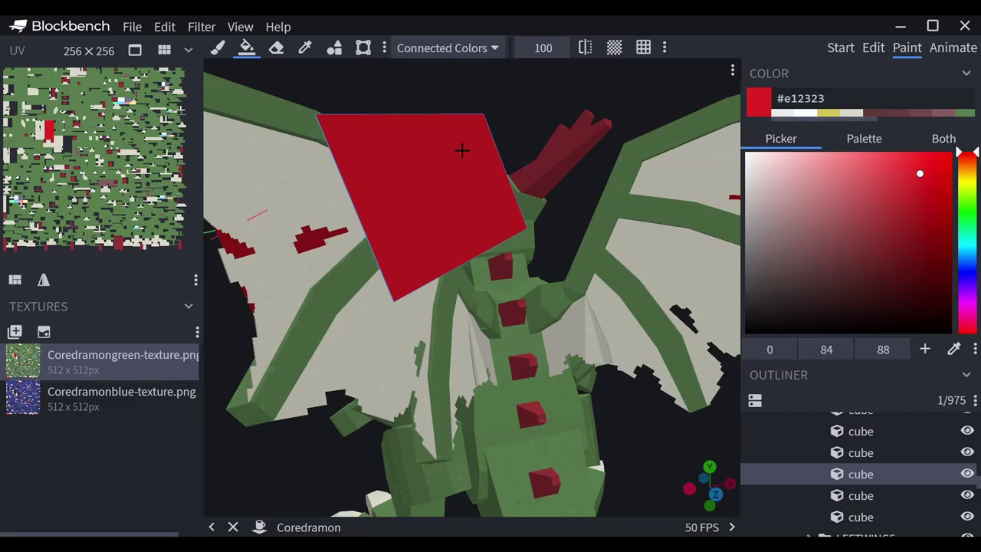
{"action": "key", "text": "ctrl+z"}
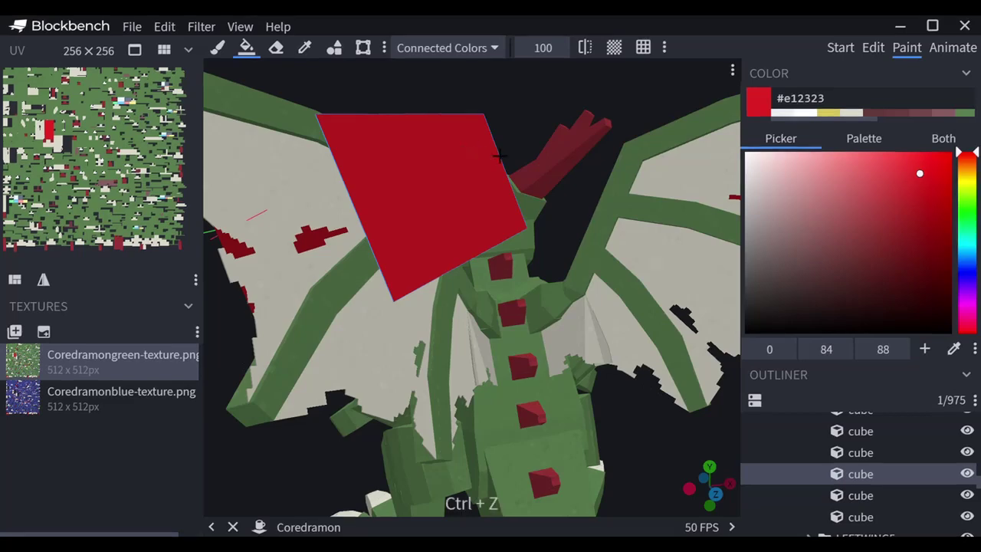
Try another red bucket fill on the panel, undo it, and switch back to Edit mode
{"action": "middle_click_drag", "start_coordinate": [452, 106], "coordinate": [529, 105]}
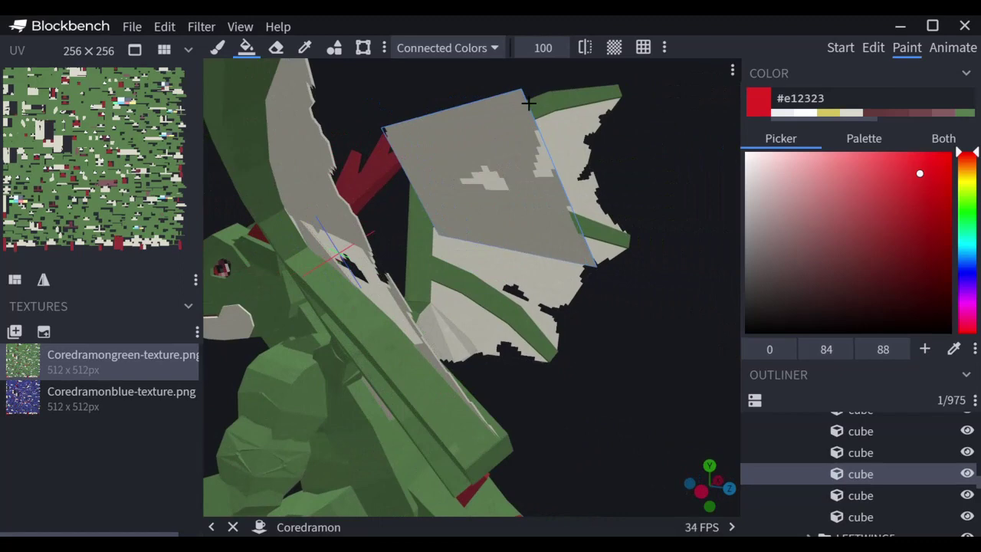
{"action": "left_click", "coordinate": [481, 140]}
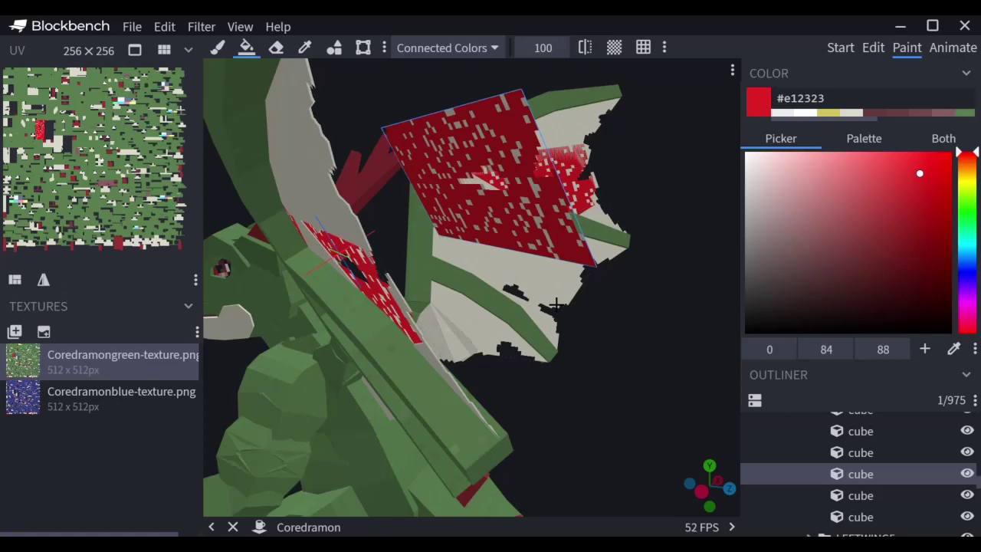
{"action": "left_click_drag", "start_coordinate": [646, 399], "coordinate": [652, 397]}
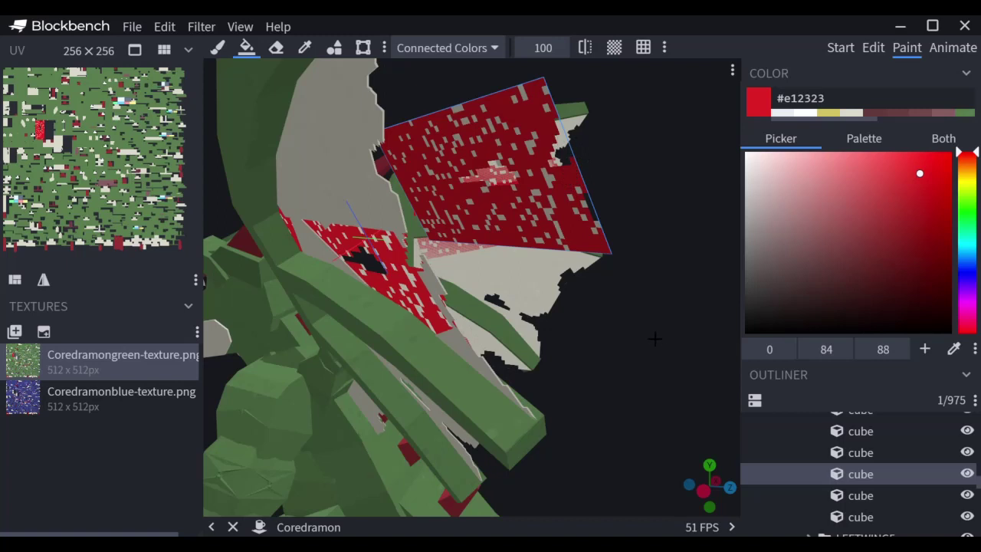
{"action": "key", "text": "ctrl+z"}
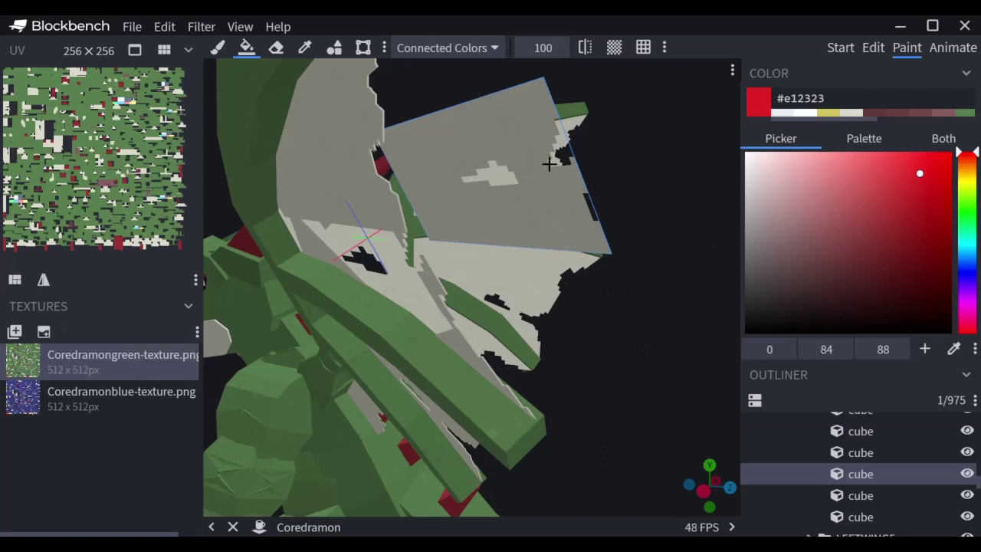
{"action": "left_click_drag", "start_coordinate": [707, 422], "coordinate": [667, 445]}
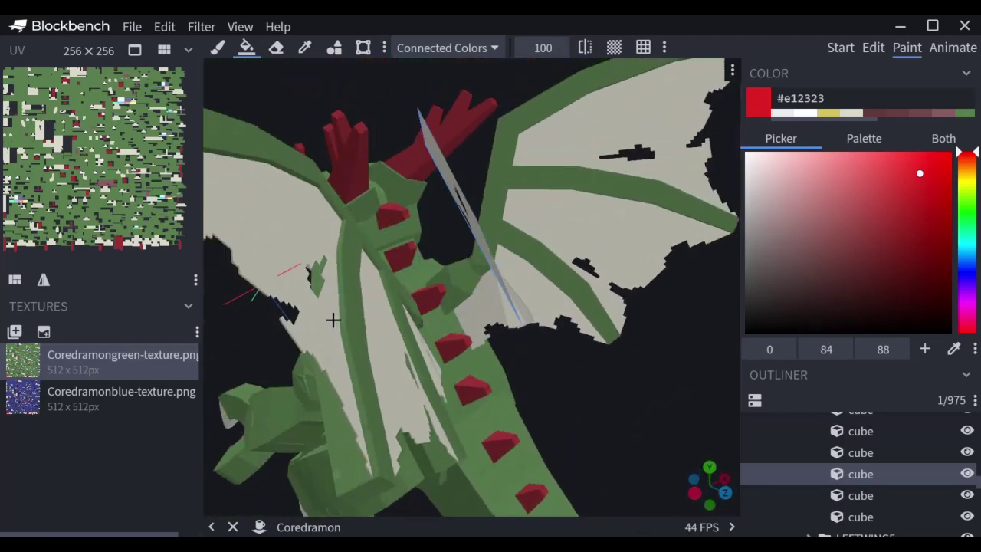
{"action": "key", "text": "Tab"}
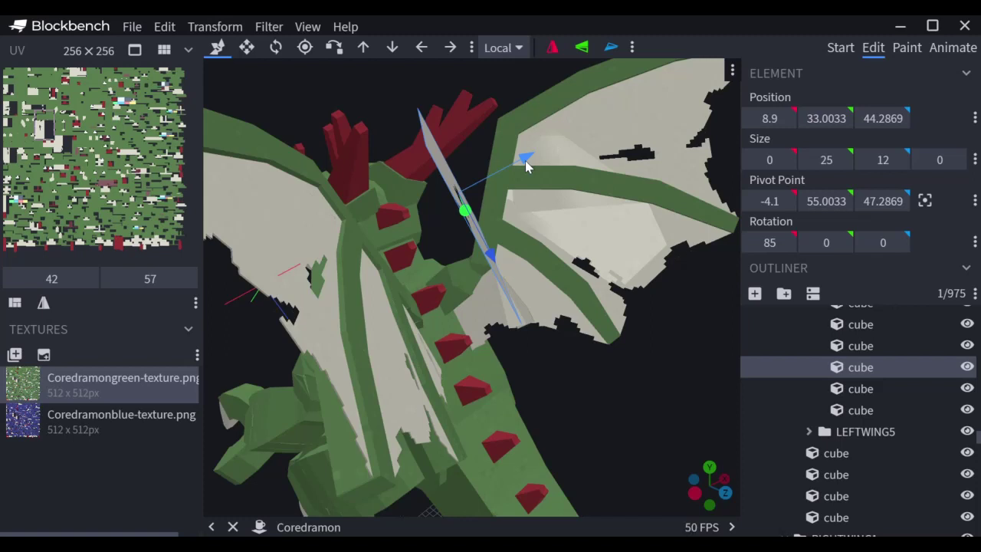
Drag the membrane panel back along X to -3.1 and orbit to check its placement
{"action": "left_click_drag", "start_coordinate": [382, 87], "coordinate": [396, 90]}
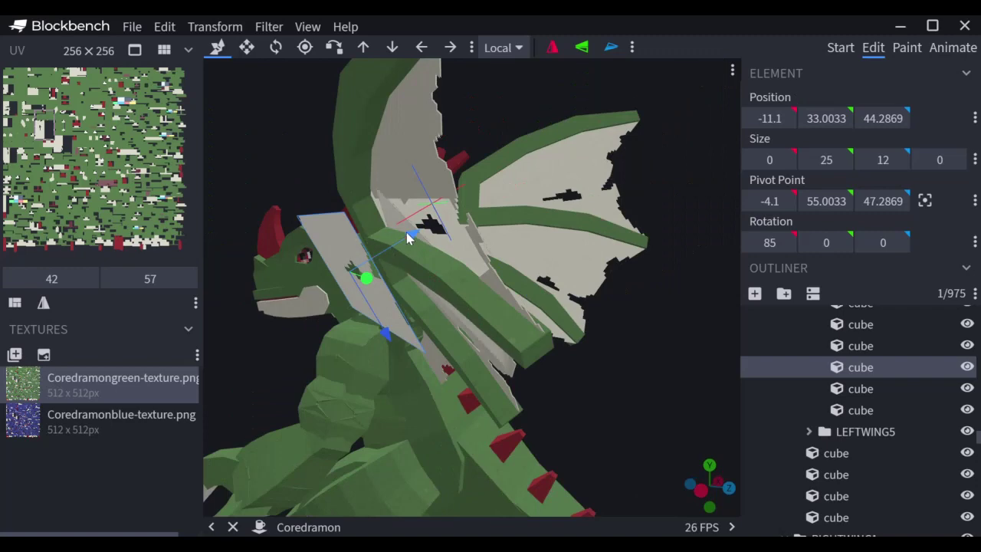
{"action": "left_click_drag", "start_coordinate": [407, 233], "coordinate": [578, 434]}
{"action": "left_click_drag", "start_coordinate": [527, 454], "coordinate": [537, 412]}
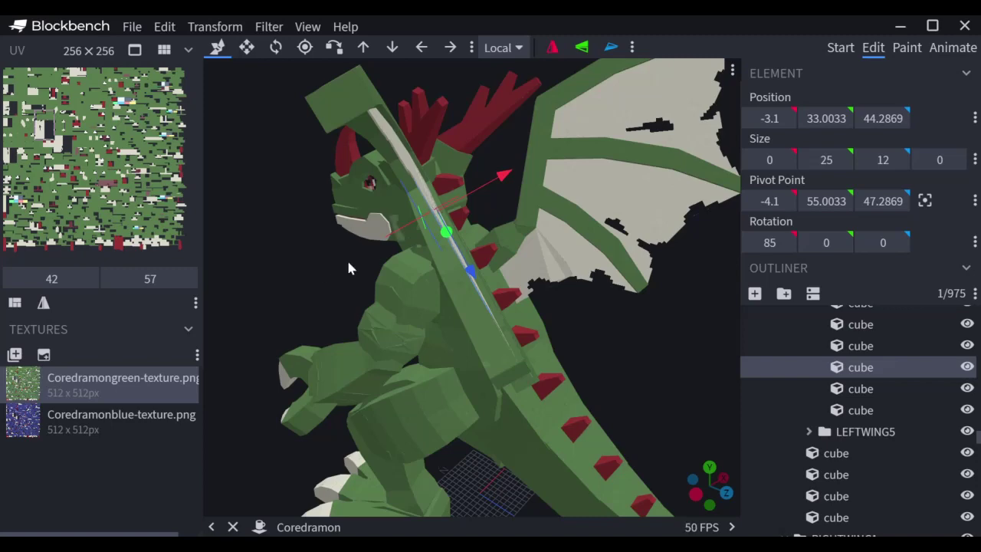
{"action": "left_click_drag", "start_coordinate": [297, 269], "coordinate": [613, 153]}
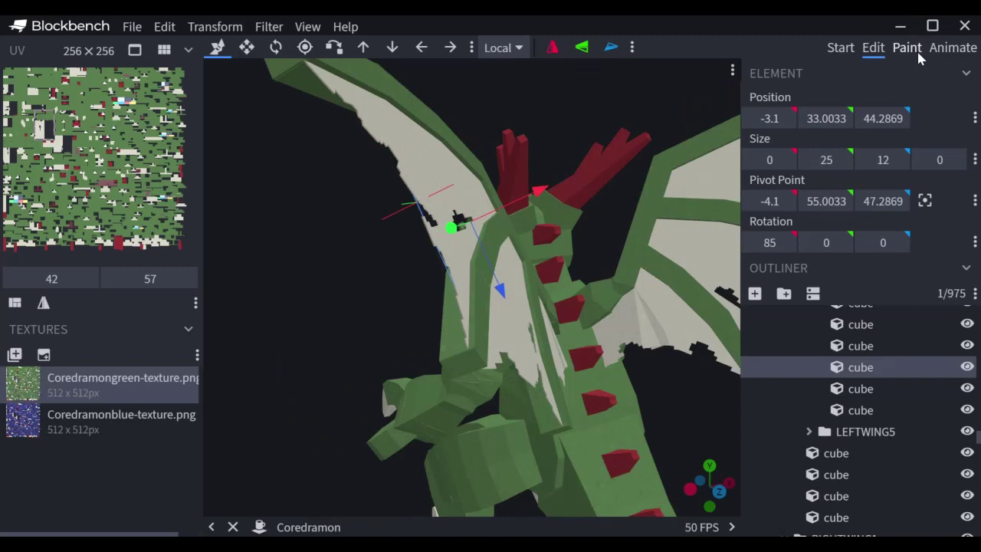
Switch to Animate and open the flying animation, orbiting toward the left wing
{"action": "left_click", "coordinate": [953, 47]}
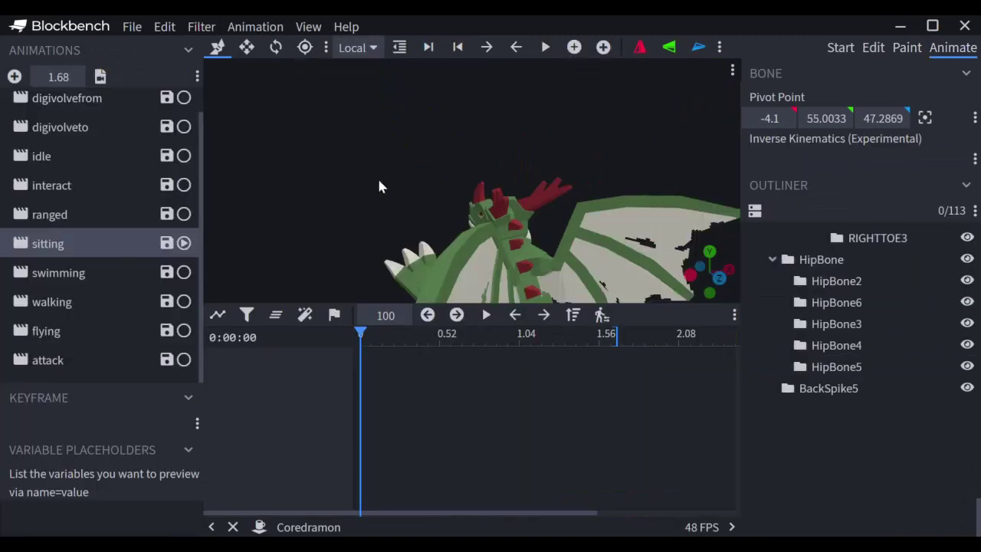
{"action": "left_click_drag", "start_coordinate": [379, 187], "coordinate": [428, 174]}
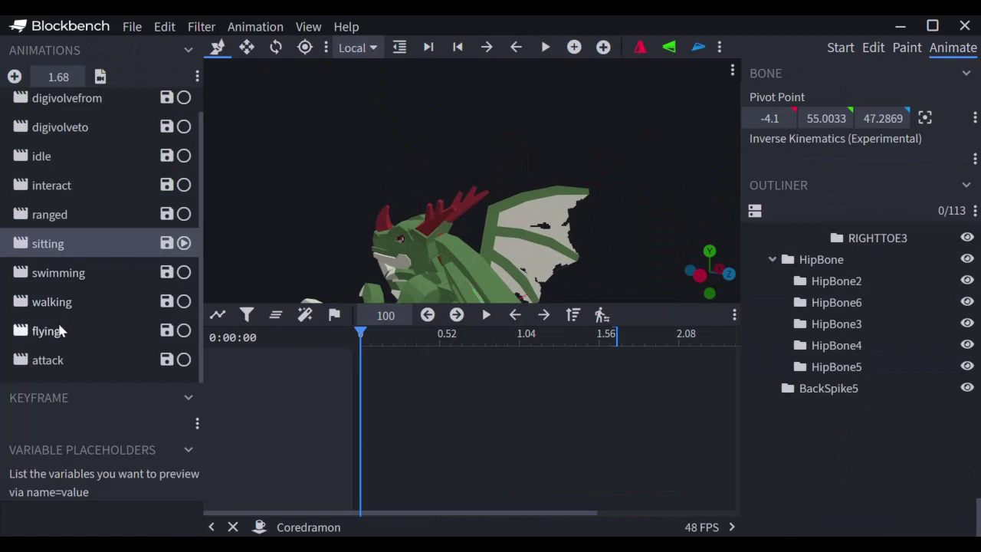
{"action": "left_click", "coordinate": [59, 331]}
{"action": "left_click_drag", "start_coordinate": [295, 149], "coordinate": [505, 173]}
Show the LEFTWING1, LEFTWING2 and LEFTWING3 rotation tracks and box-select their keyframes
{"action": "scroll", "coordinate": [495, 166], "scroll_direction": "down", "scroll_amount": 3}
{"action": "scroll", "coordinate": [506, 172], "scroll_direction": "down", "scroll_amount": 3}
{"action": "scroll", "coordinate": [506, 174], "scroll_direction": "up", "scroll_amount": 5}
{"action": "left_click", "coordinate": [412, 153]}
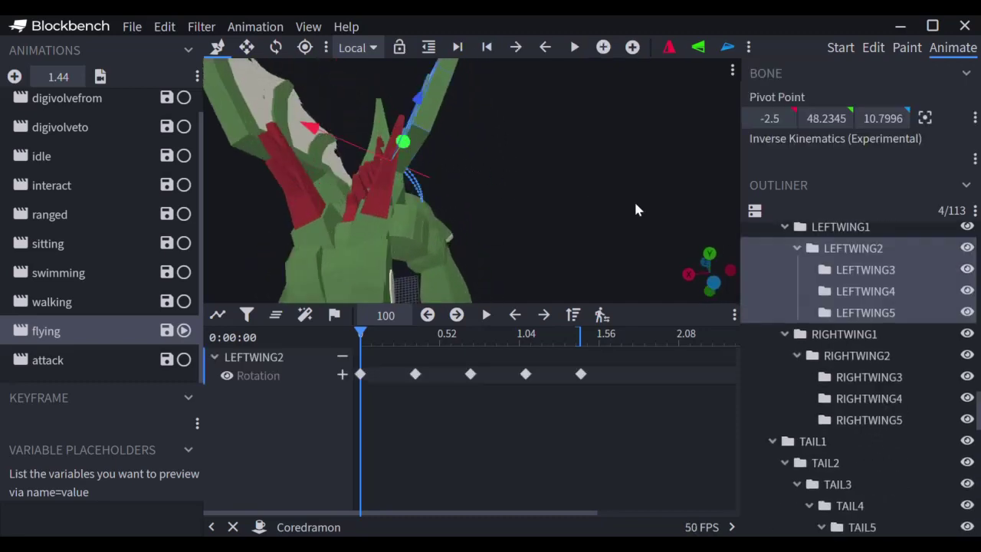
{"action": "scroll", "coordinate": [847, 253], "scroll_direction": "up", "scroll_amount": 2}
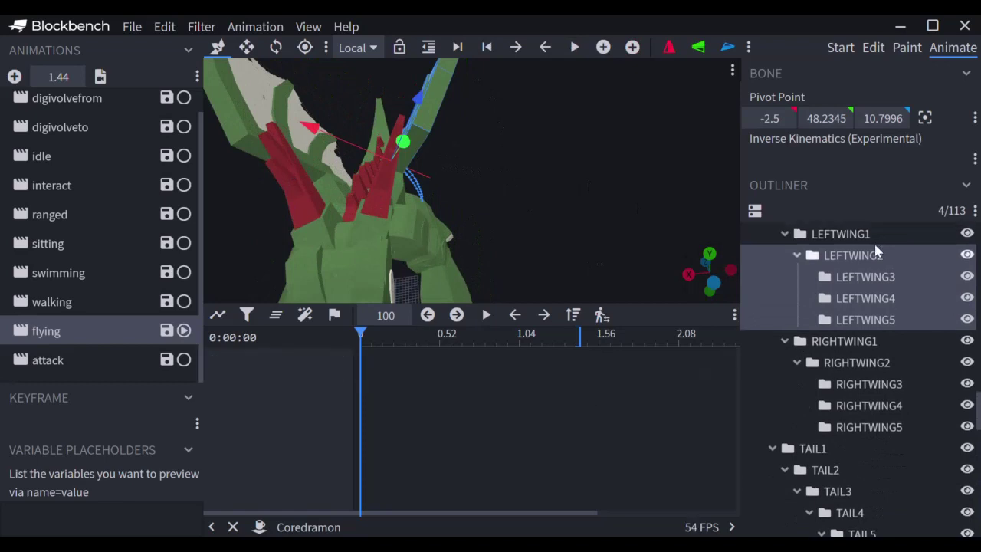
{"action": "left_click", "coordinate": [861, 273]}
{"action": "left_click", "coordinate": [861, 294]}
{"action": "left_click", "coordinate": [865, 315]}
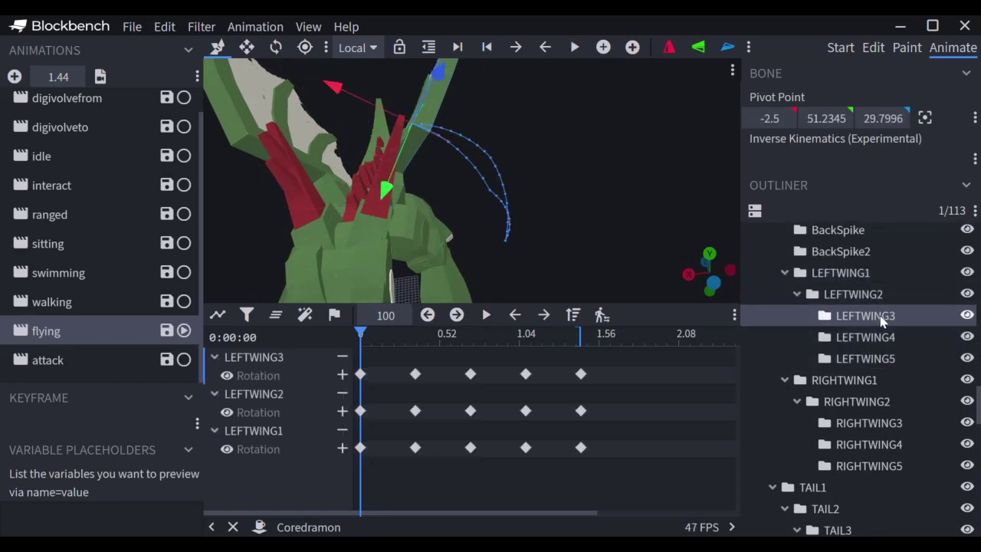
{"action": "left_click_drag", "start_coordinate": [608, 414], "coordinate": [422, 338]}
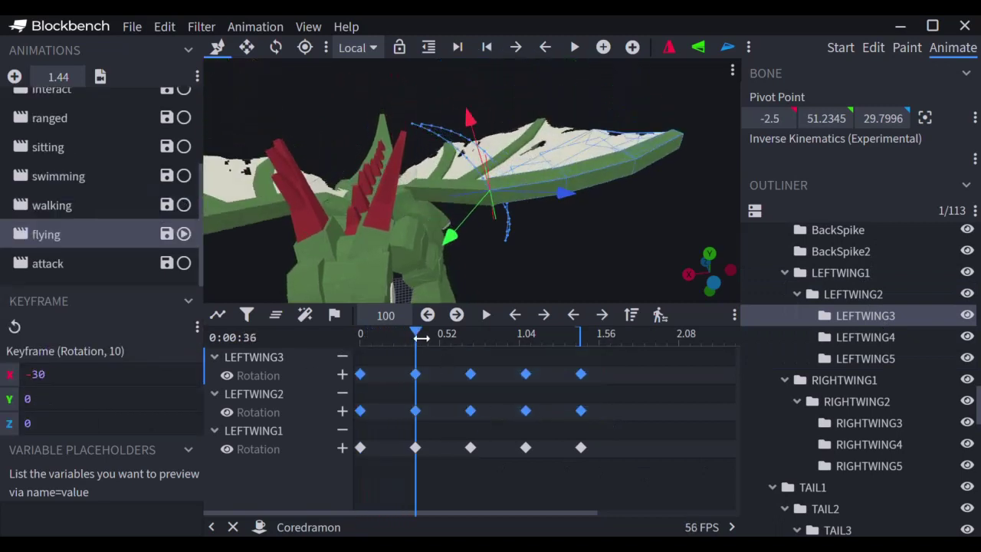
Zero the Y rotation (was 12.5) on the left wing keyframes at 0.36
{"action": "left_click", "coordinate": [416, 410]}
{"action": "key", "text": "r"}
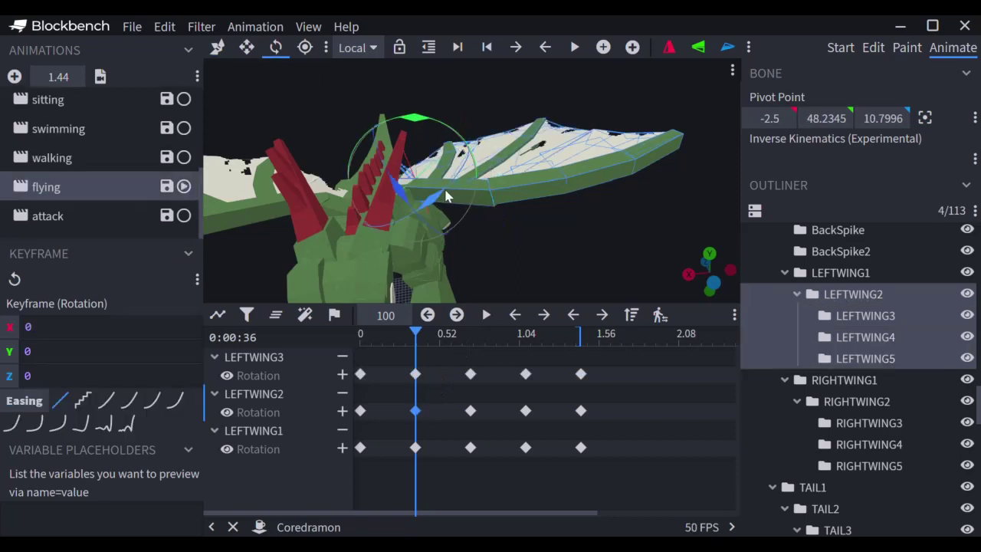
{"action": "left_click", "coordinate": [415, 374]}
{"action": "left_click_drag", "start_coordinate": [99, 356], "coordinate": [4, 375]}
{"action": "type", "text": "0"}
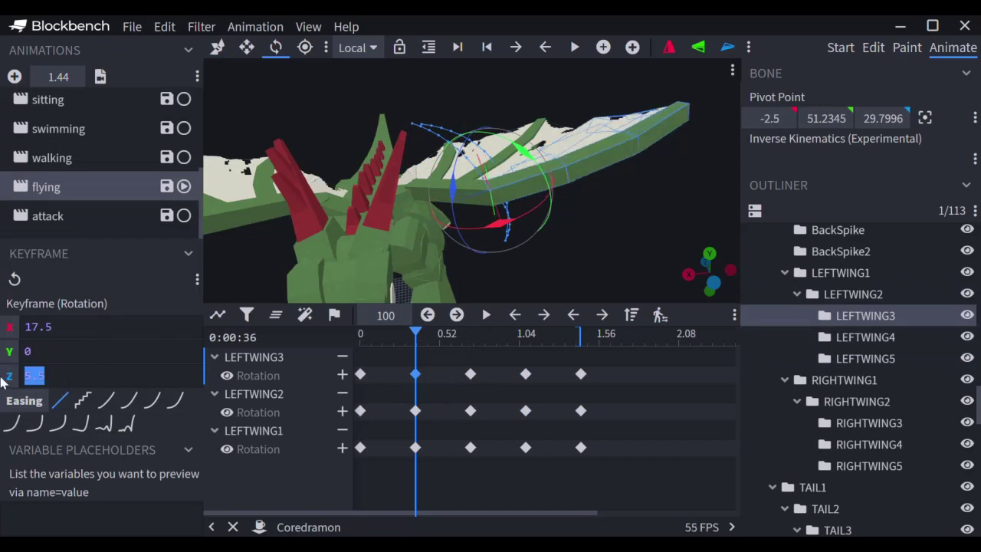
{"action": "type", "text": "0"}
At 0.72, set the Y and Z rotation of the LEFTWING2 and LEFTWING3 keyframes to 0
{"action": "left_click_drag", "start_coordinate": [416, 333], "coordinate": [477, 334]}
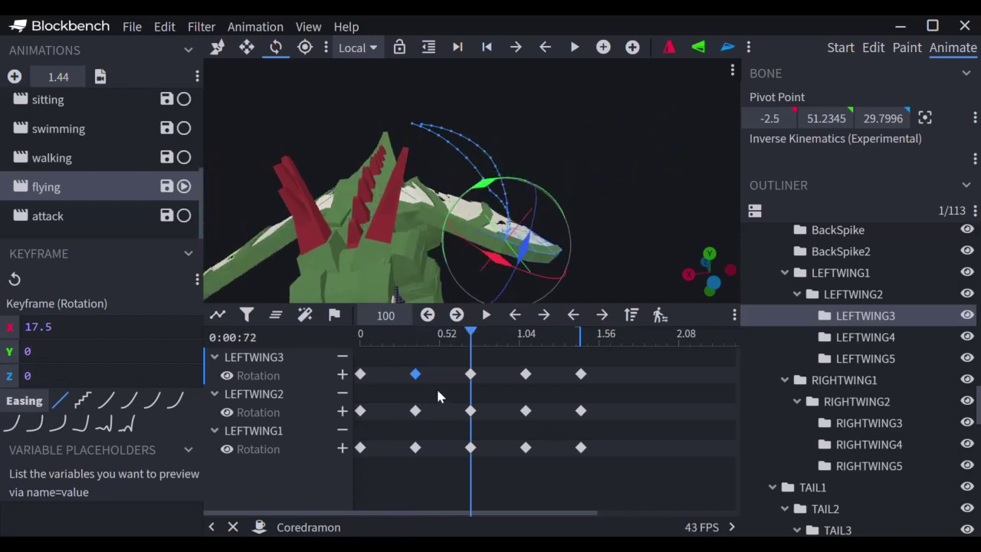
{"action": "left_click", "coordinate": [470, 411]}
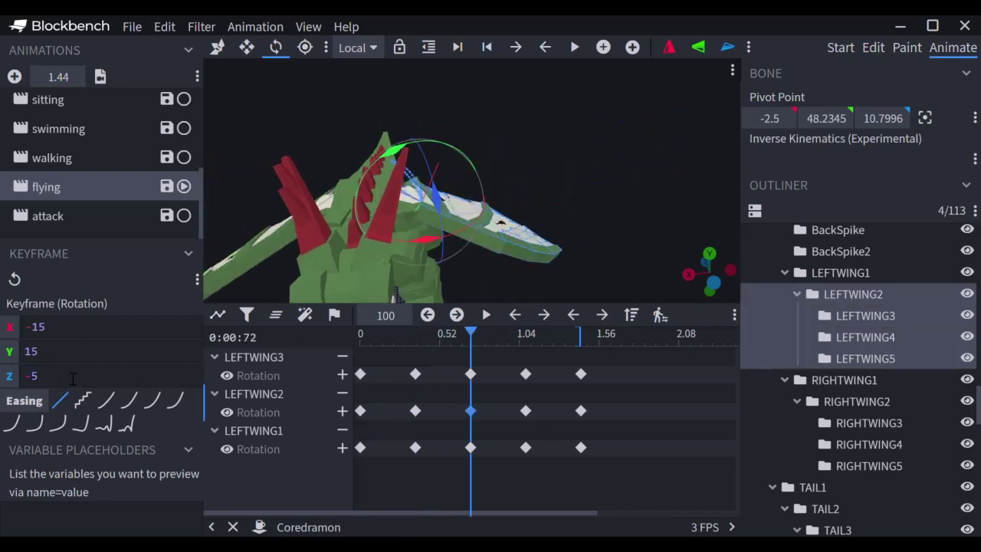
{"action": "left_click_drag", "start_coordinate": [62, 351], "coordinate": [4, 383]}
{"action": "type", "text": "-"}
{"action": "type", "text": "0"}
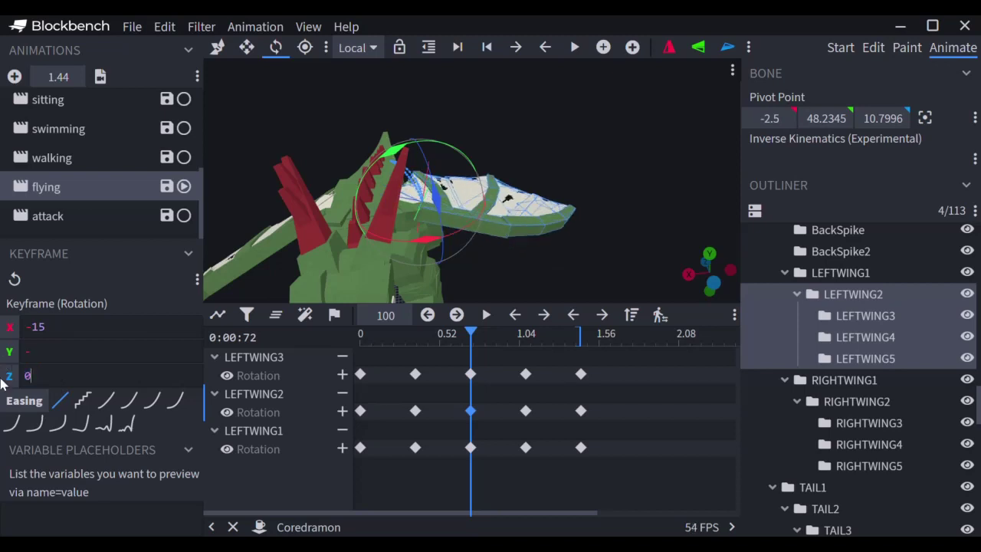
{"action": "left_click", "coordinate": [471, 375]}
{"action": "left_click_drag", "start_coordinate": [82, 357], "coordinate": [3, 368]}
{"action": "type", "text": "0"}
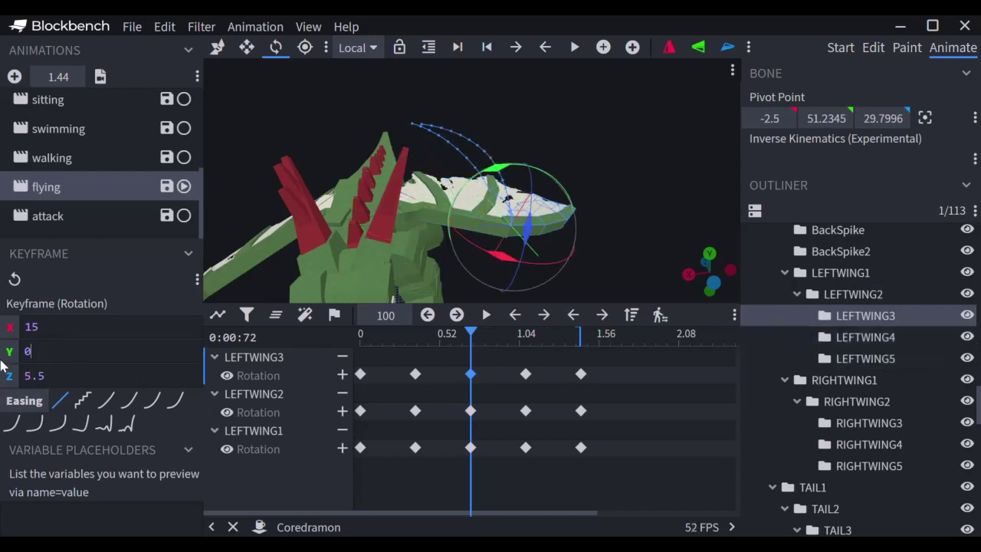
{"action": "key", "text": "ctrl+a"}
{"action": "type", "text": "0"}
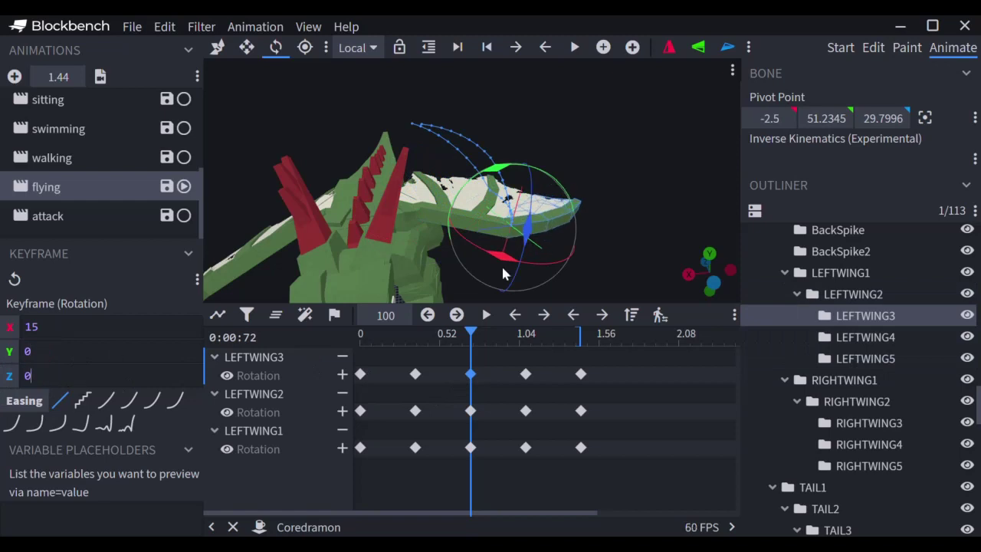
Set both left wing keyframes at 1.04 to Y 0 and Z 0, leaving X at -10
{"action": "left_click_drag", "start_coordinate": [476, 340], "coordinate": [531, 342]}
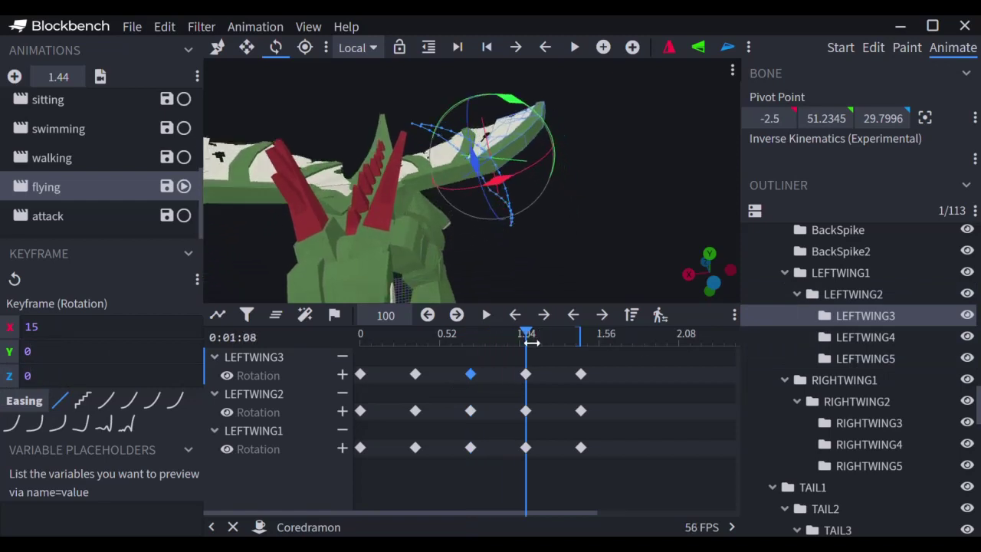
{"action": "left_click", "coordinate": [526, 411]}
{"action": "left_click", "coordinate": [526, 375]}
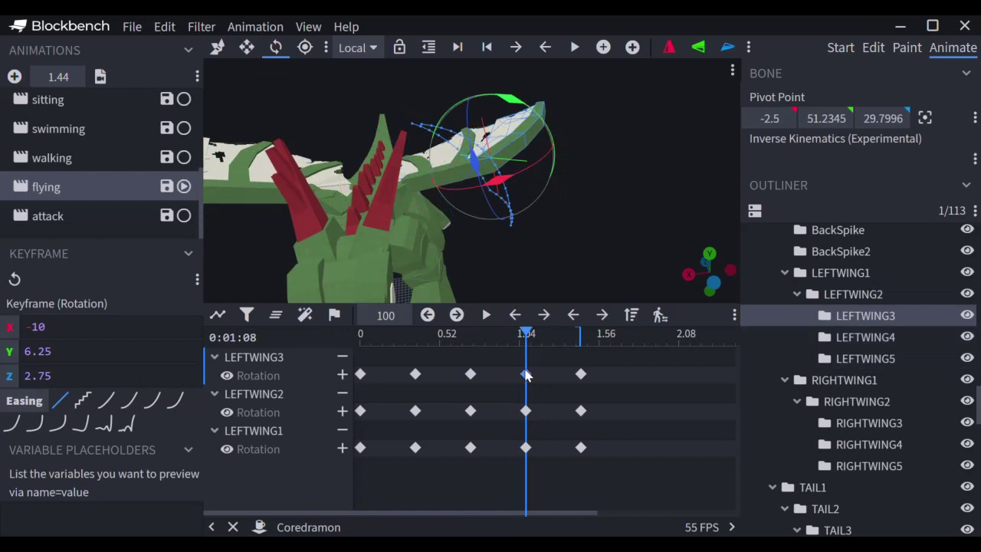
{"action": "left_click_drag", "start_coordinate": [546, 428], "coordinate": [512, 344]}
{"action": "left_click_drag", "start_coordinate": [54, 351], "coordinate": [3, 345]}
{"action": "type", "text": "0"}
{"action": "left_click_drag", "start_coordinate": [55, 373], "coordinate": [3, 375]}
{"action": "type", "text": "0"}
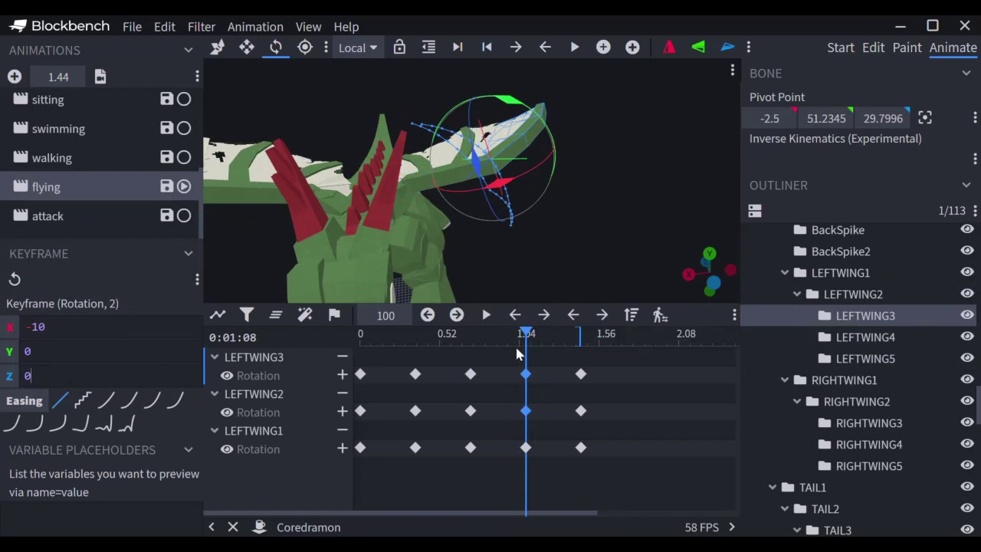
Select both left wing keyframes at about 1.44, which read -30, 0, 0
{"action": "left_click_drag", "start_coordinate": [527, 334], "coordinate": [585, 338]}
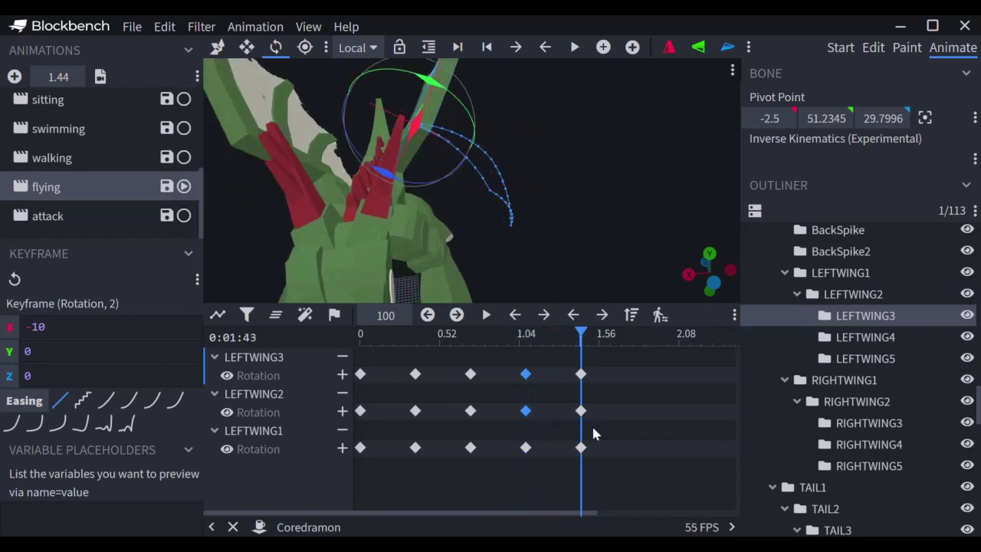
{"action": "left_click_drag", "start_coordinate": [594, 434], "coordinate": [561, 354]}
{"action": "scroll", "coordinate": [612, 189], "scroll_direction": "down", "scroll_amount": 5}
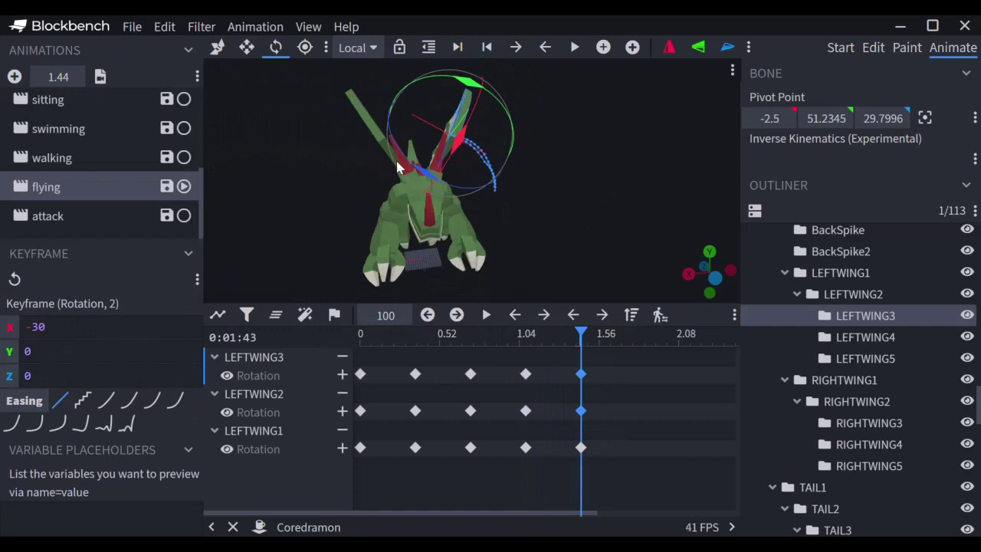
{"action": "left_click", "coordinate": [486, 315]}
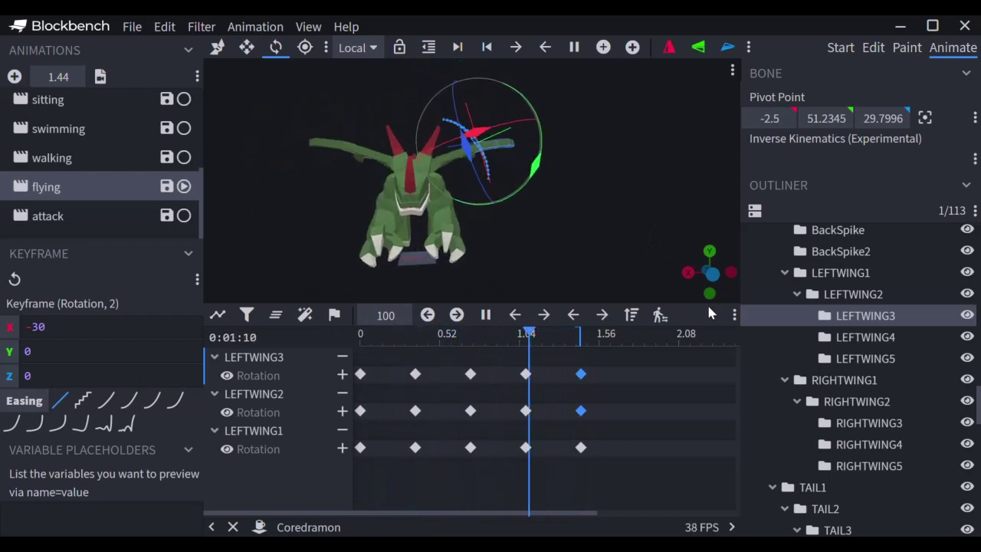
{"action": "left_click_drag", "start_coordinate": [681, 197], "coordinate": [597, 203]}
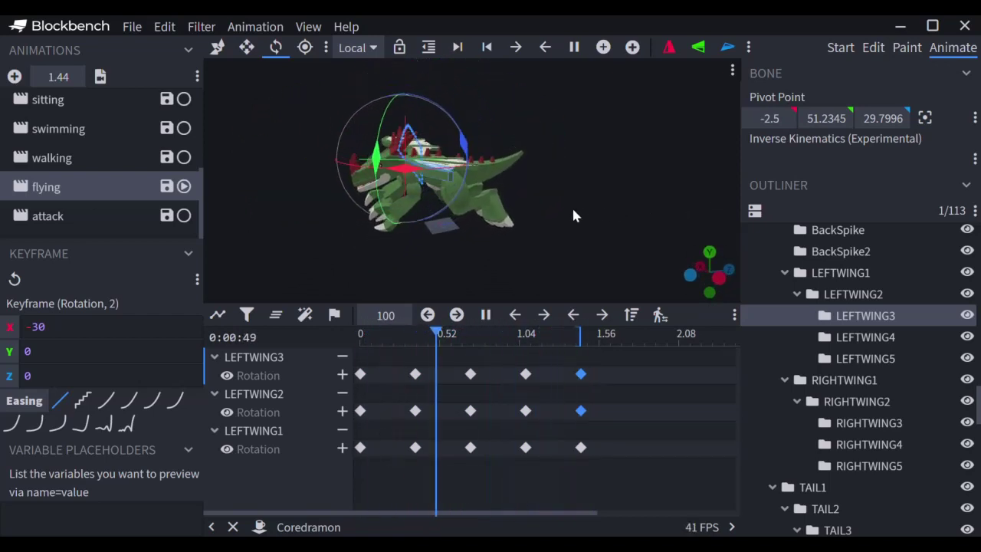
{"action": "left_click_drag", "start_coordinate": [579, 165], "coordinate": [665, 167]}
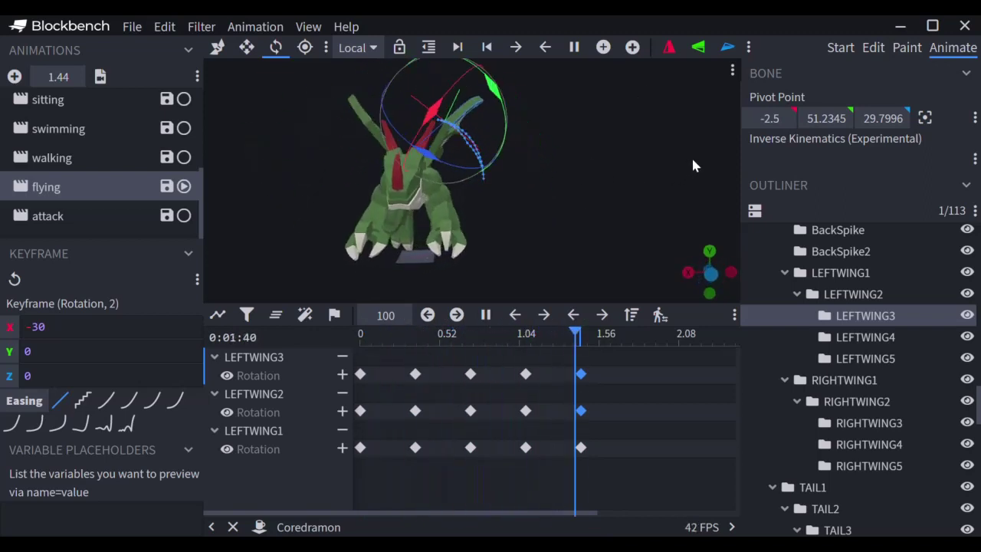
{"action": "left_click", "coordinate": [486, 314]}
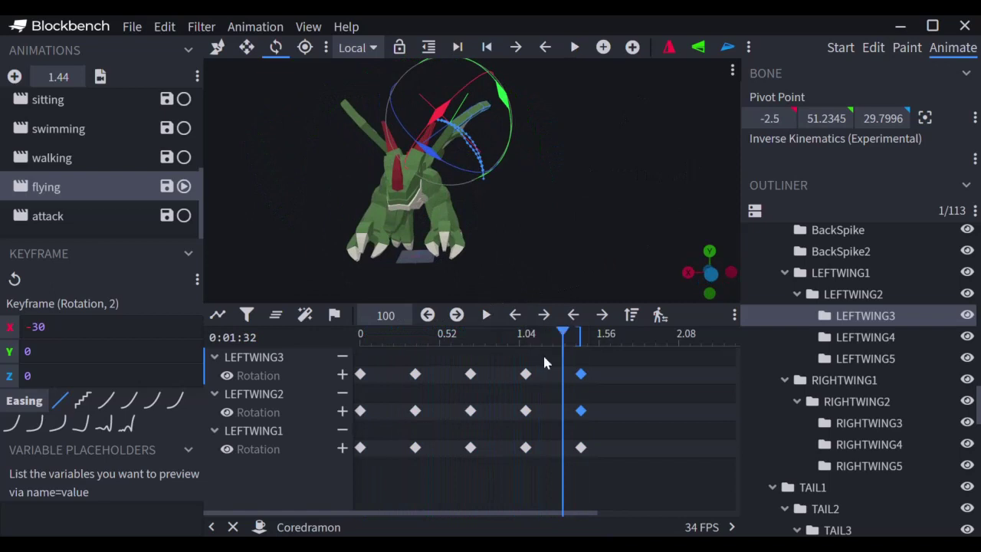
{"action": "left_click_drag", "start_coordinate": [571, 339], "coordinate": [472, 376]}
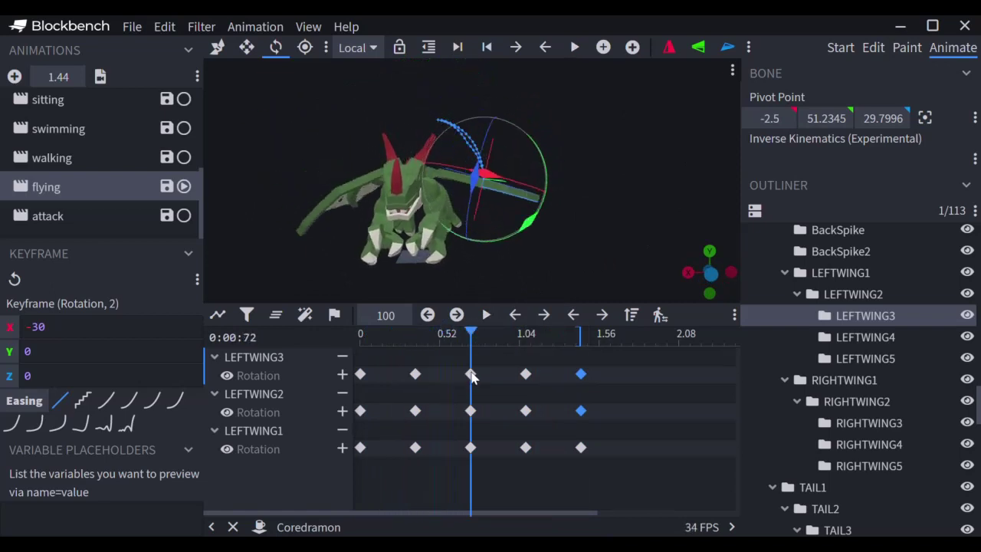
{"action": "left_click", "coordinate": [470, 411]}
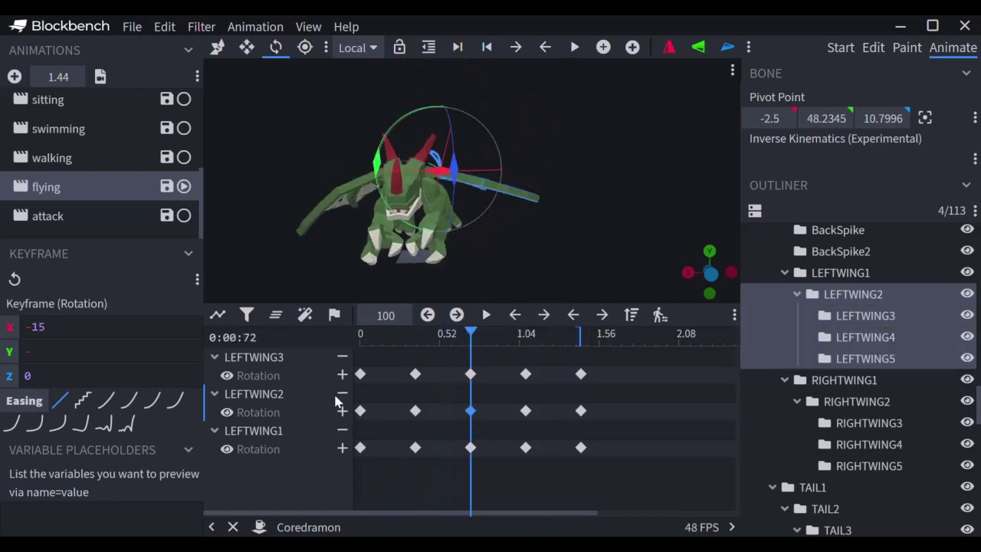
{"action": "left_click_drag", "start_coordinate": [54, 352], "coordinate": [3, 352]}
{"action": "left_click", "coordinate": [415, 412]}
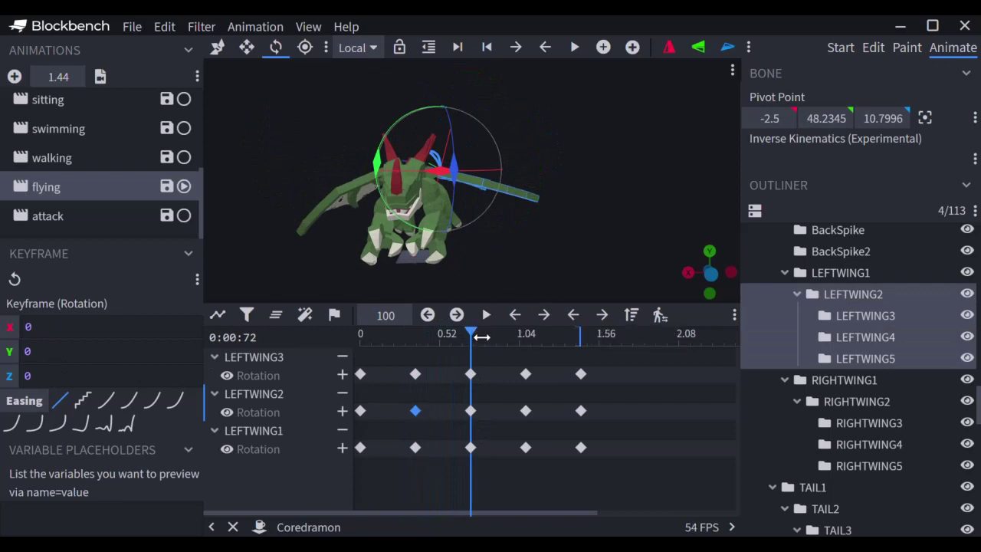
{"action": "left_click", "coordinate": [427, 314]}
{"action": "left_click", "coordinate": [427, 314]}
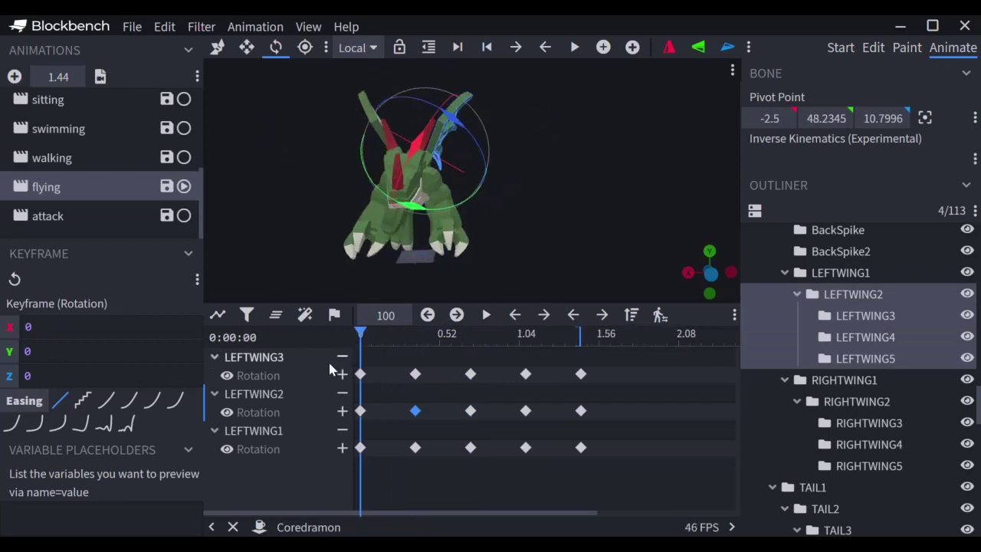